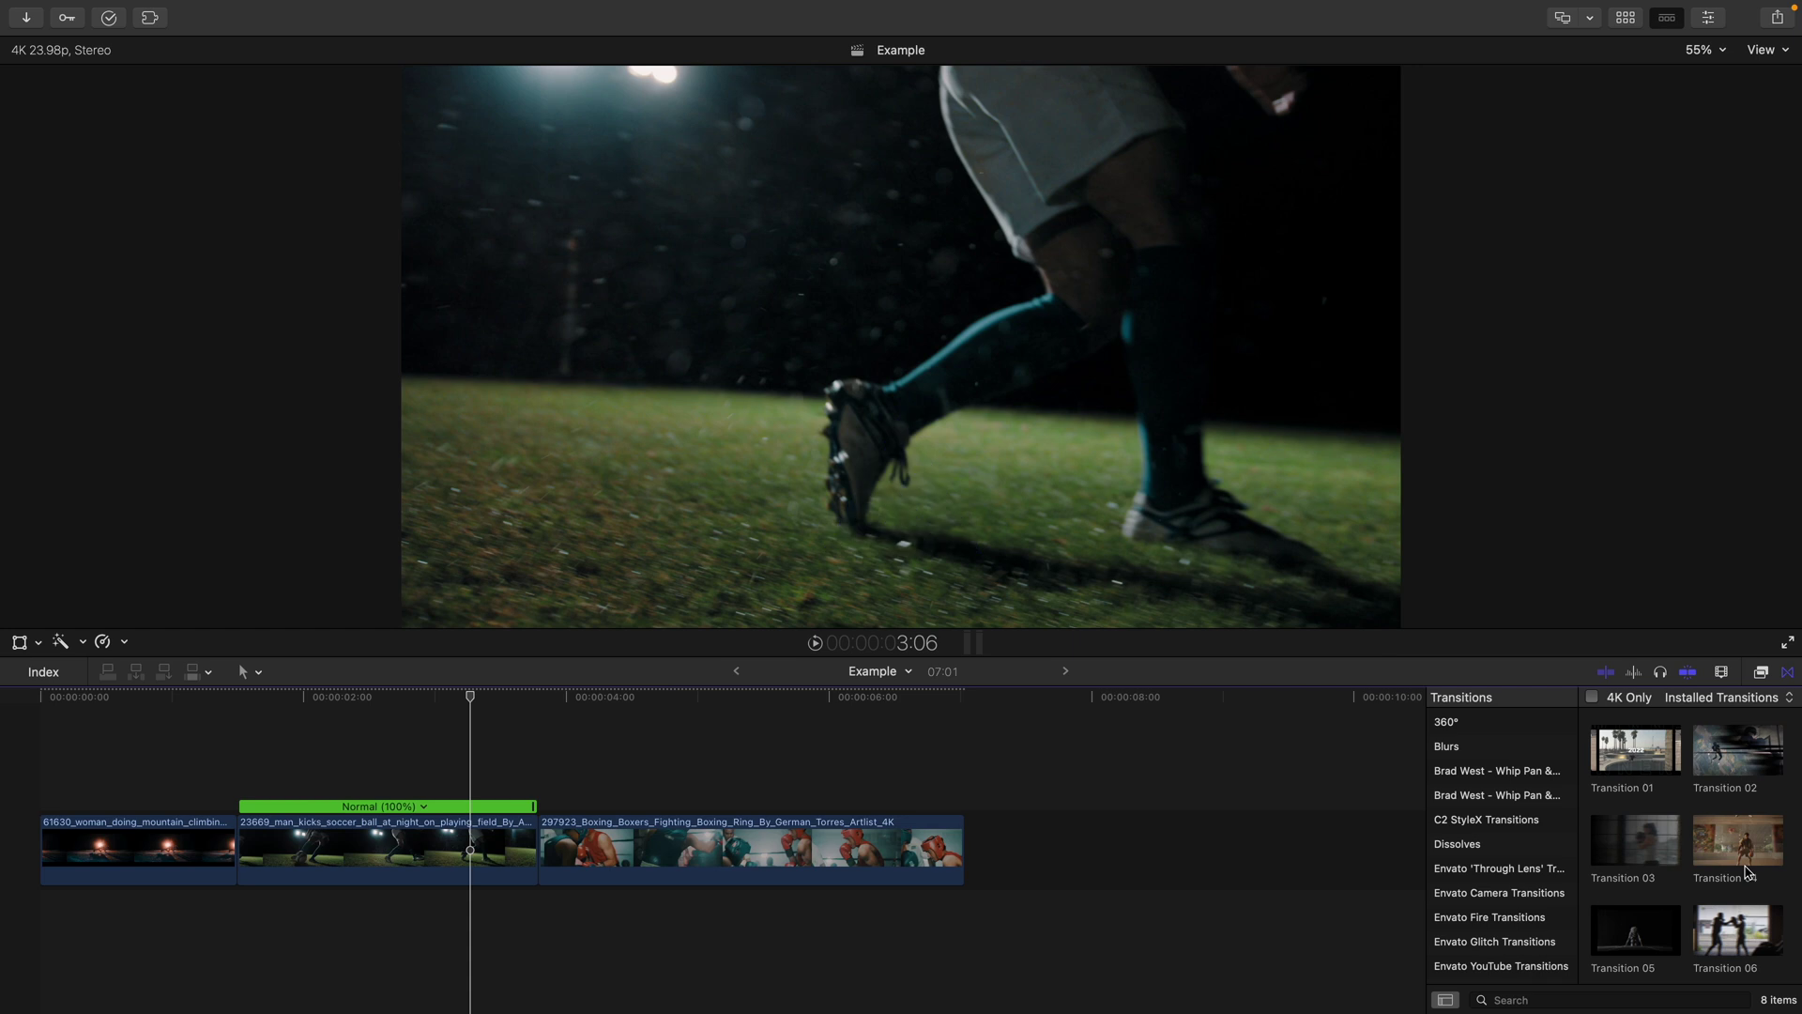
Step: Trim the soccer clip's end, then add Transition 04 at the soccer/boxing edit point
{"action": "left_click_drag", "start_coordinate": [1748, 873], "coordinate": [544, 868]}
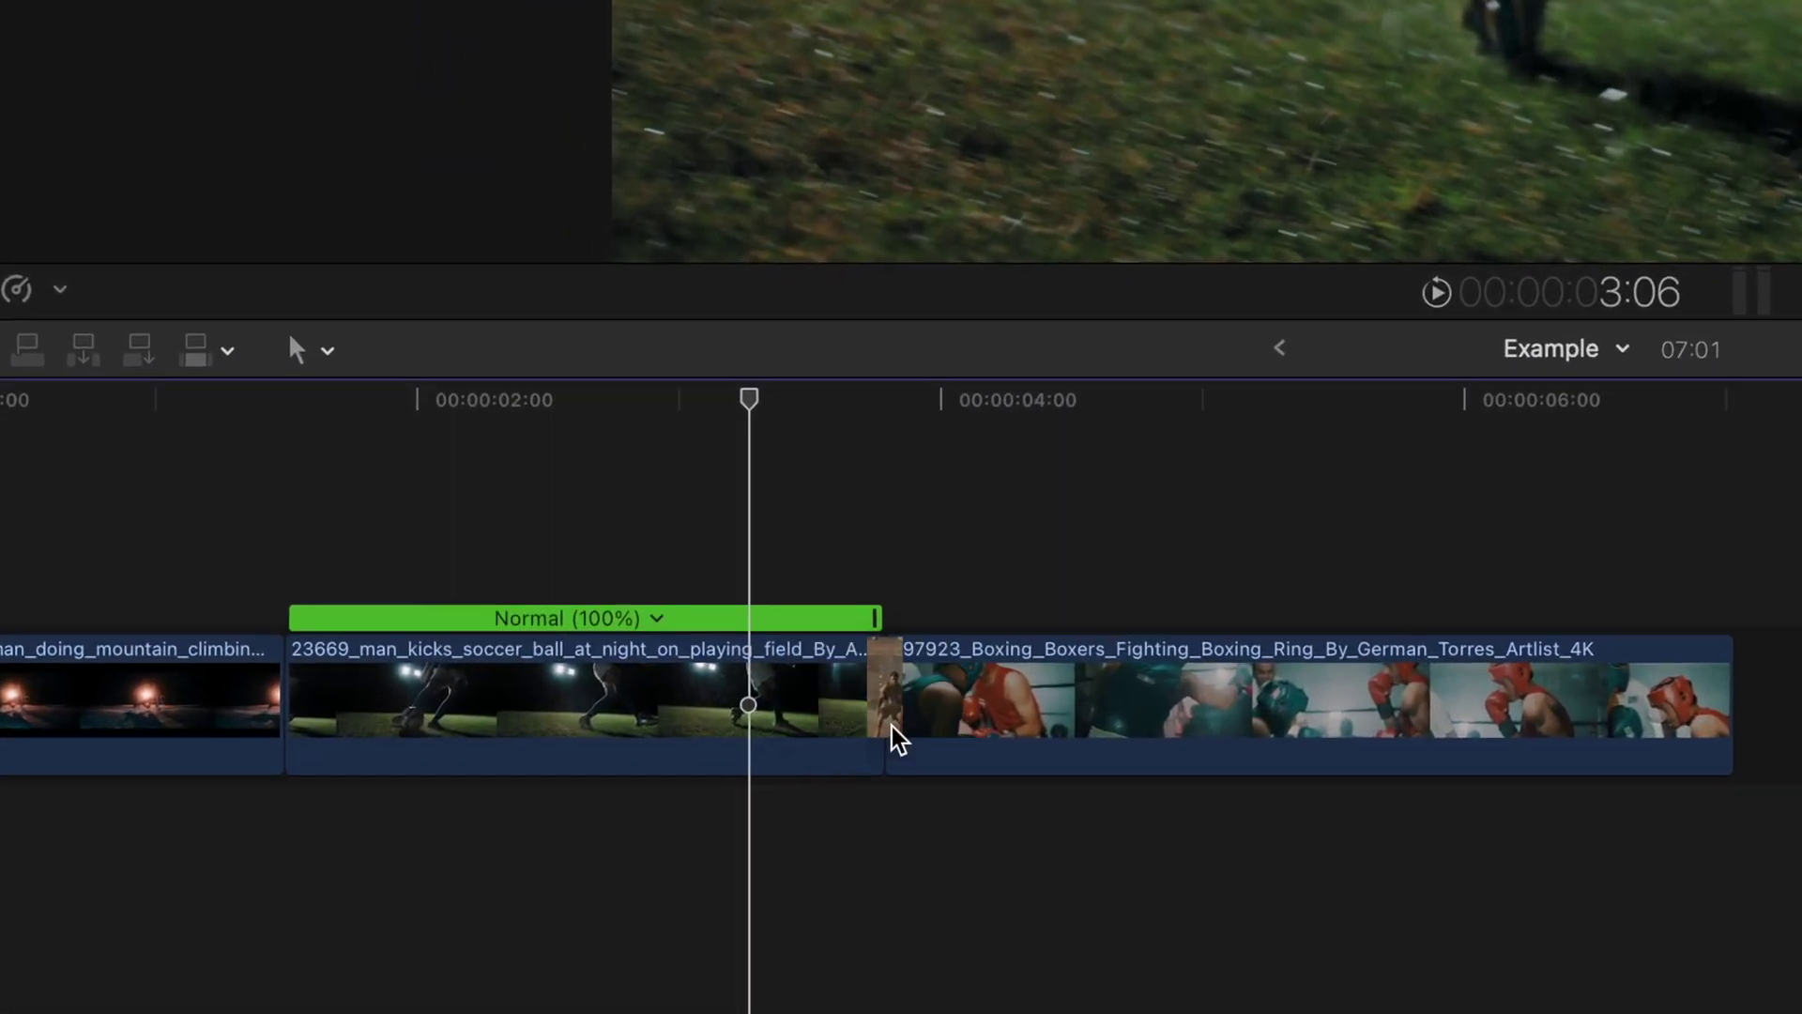
{"action": "left_click_drag", "start_coordinate": [899, 740], "coordinate": [892, 737]}
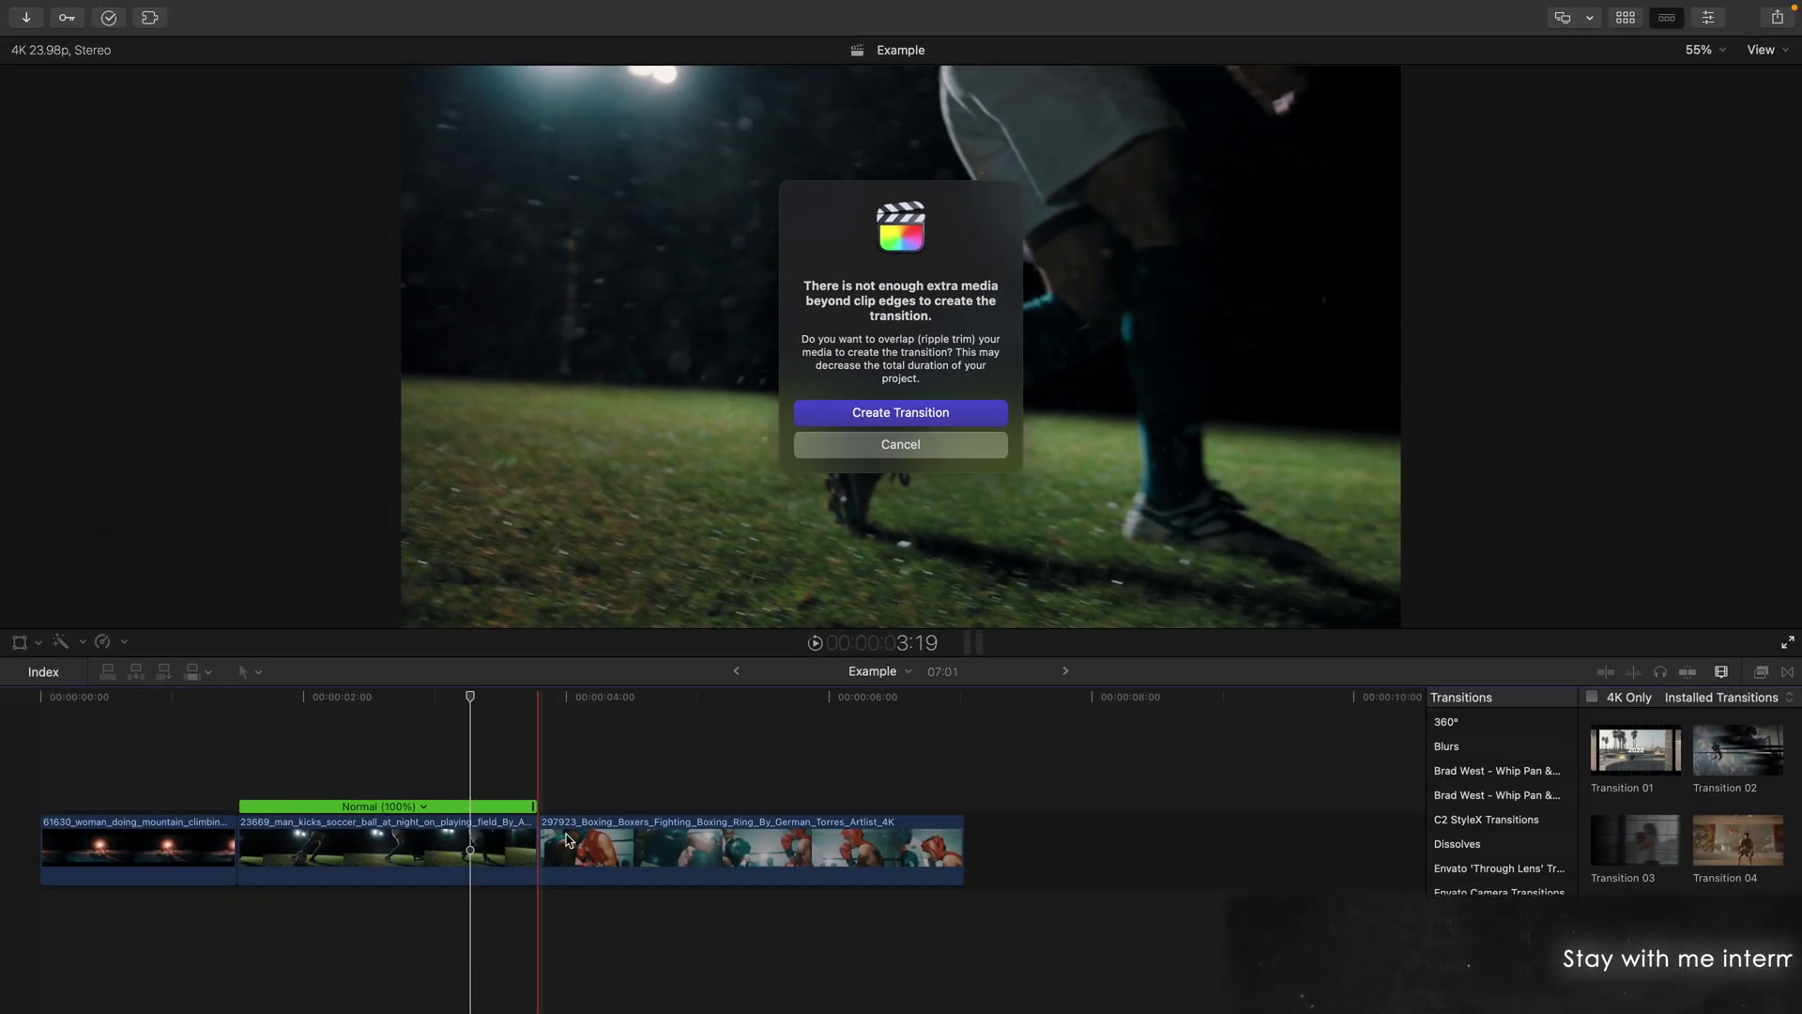
{"action": "left_click", "coordinate": [899, 445]}
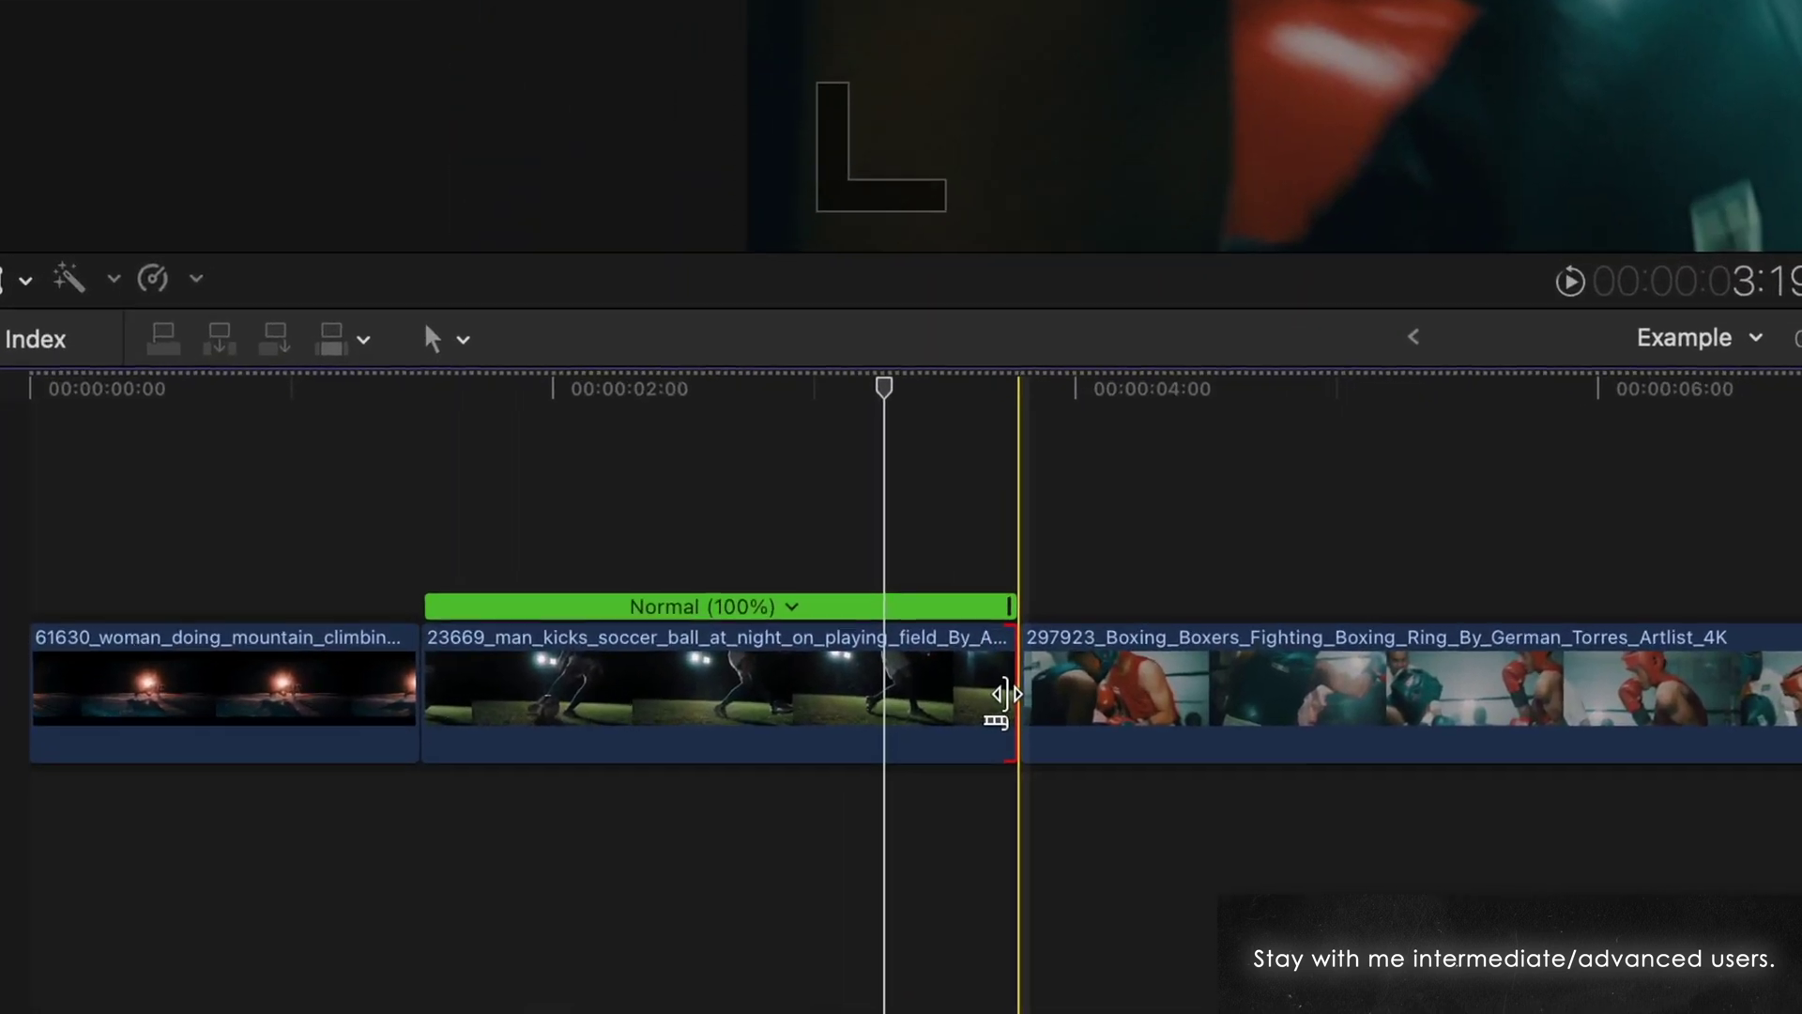
{"action": "left_click_drag", "start_coordinate": [1005, 695], "coordinate": [852, 713]}
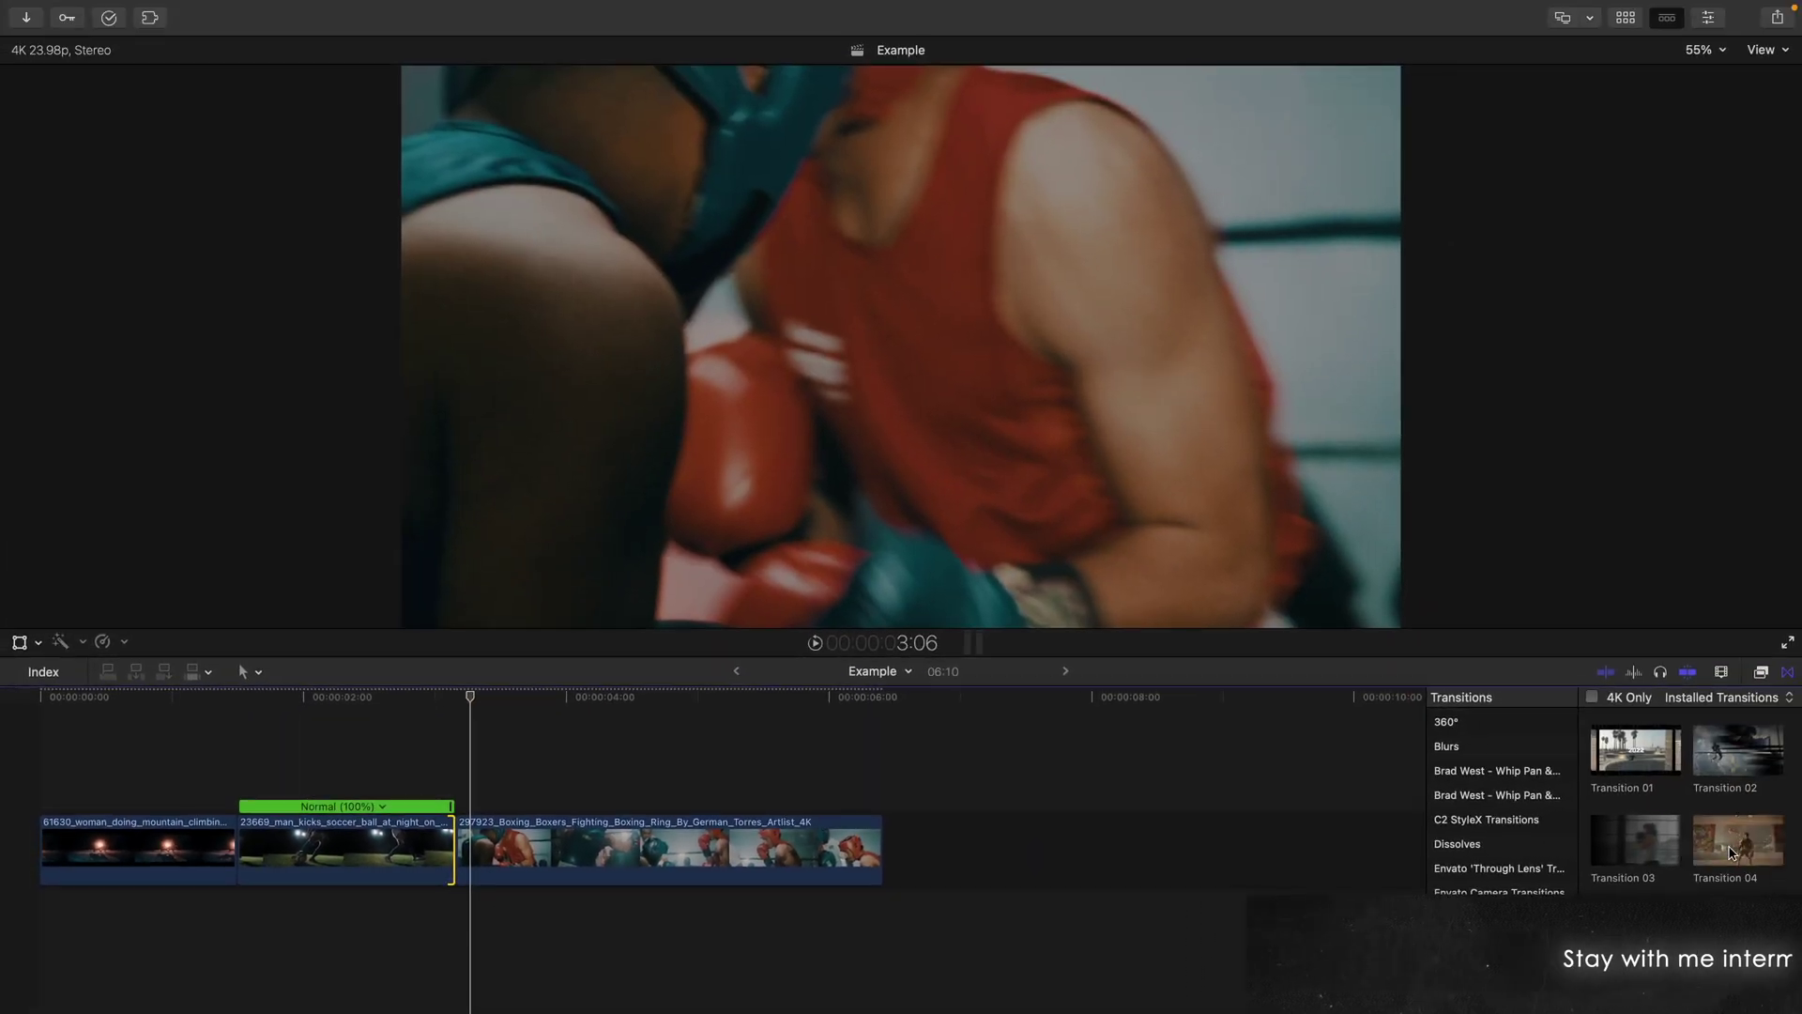
{"action": "left_click_drag", "start_coordinate": [1733, 852], "coordinate": [425, 849]}
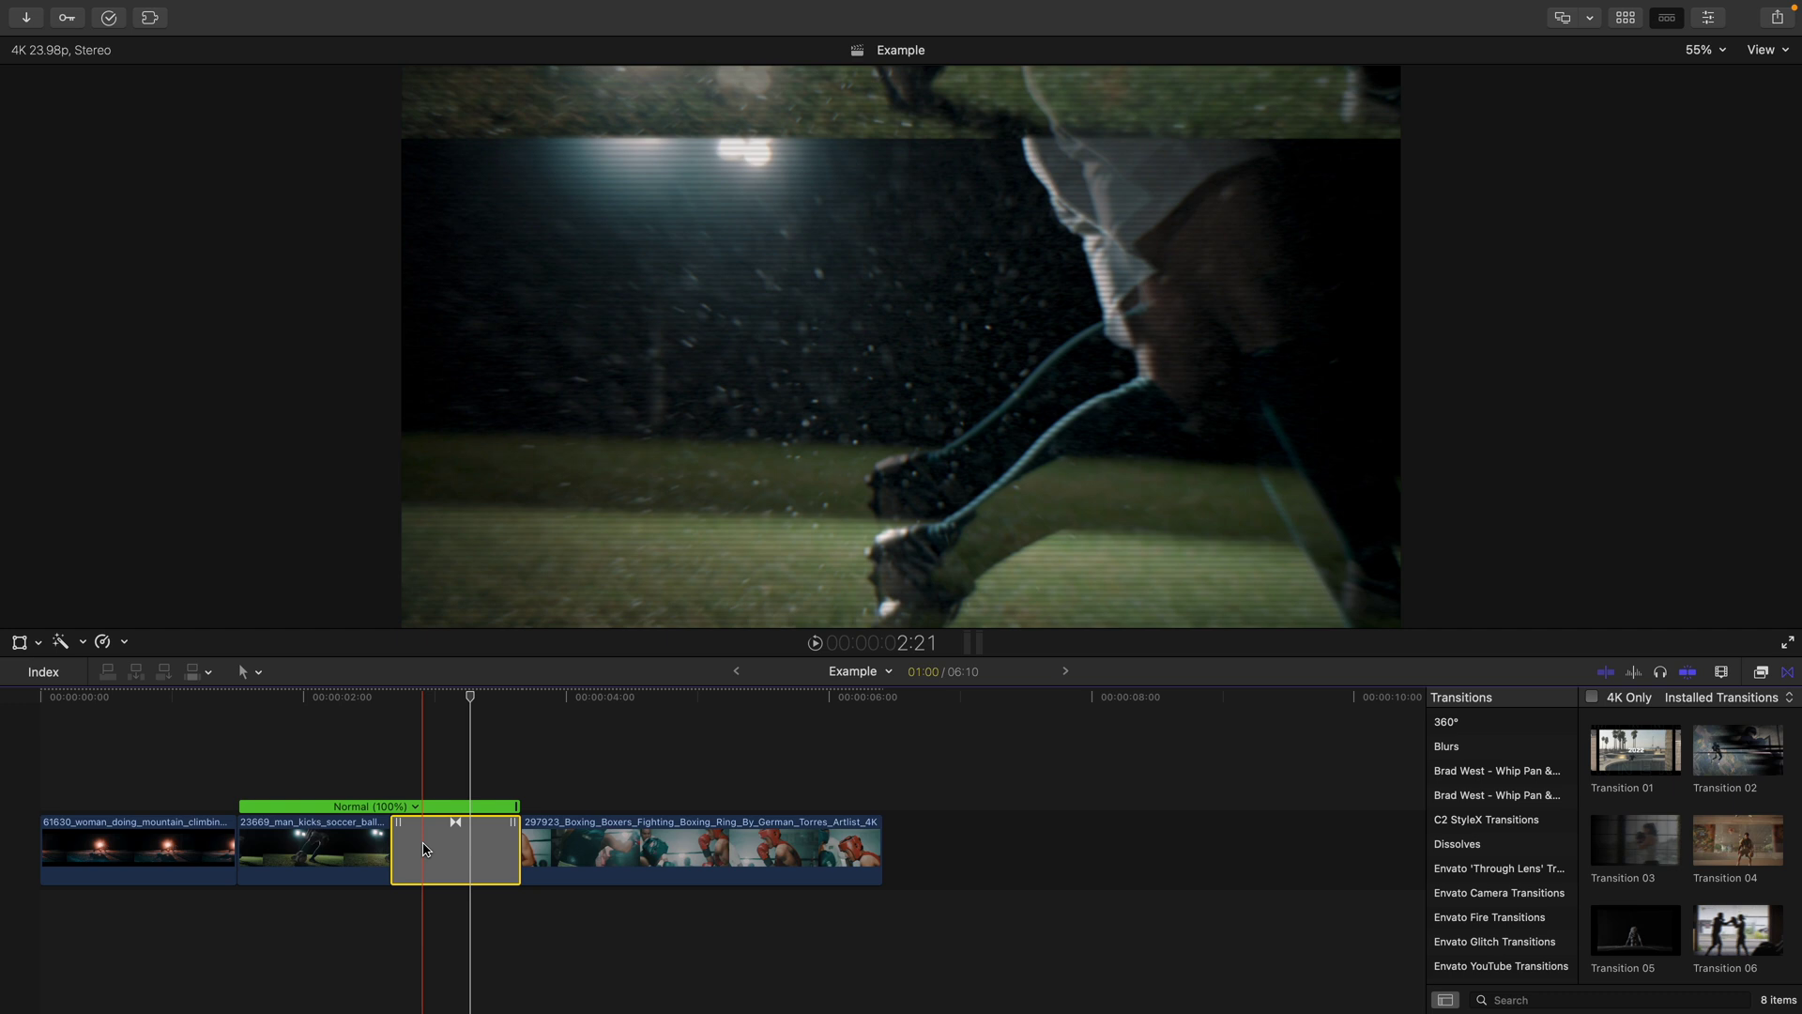
Step: Delete the transition and lift the soccer clip out, with the playhead on its last frame
{"action": "key", "text": "Delete"}
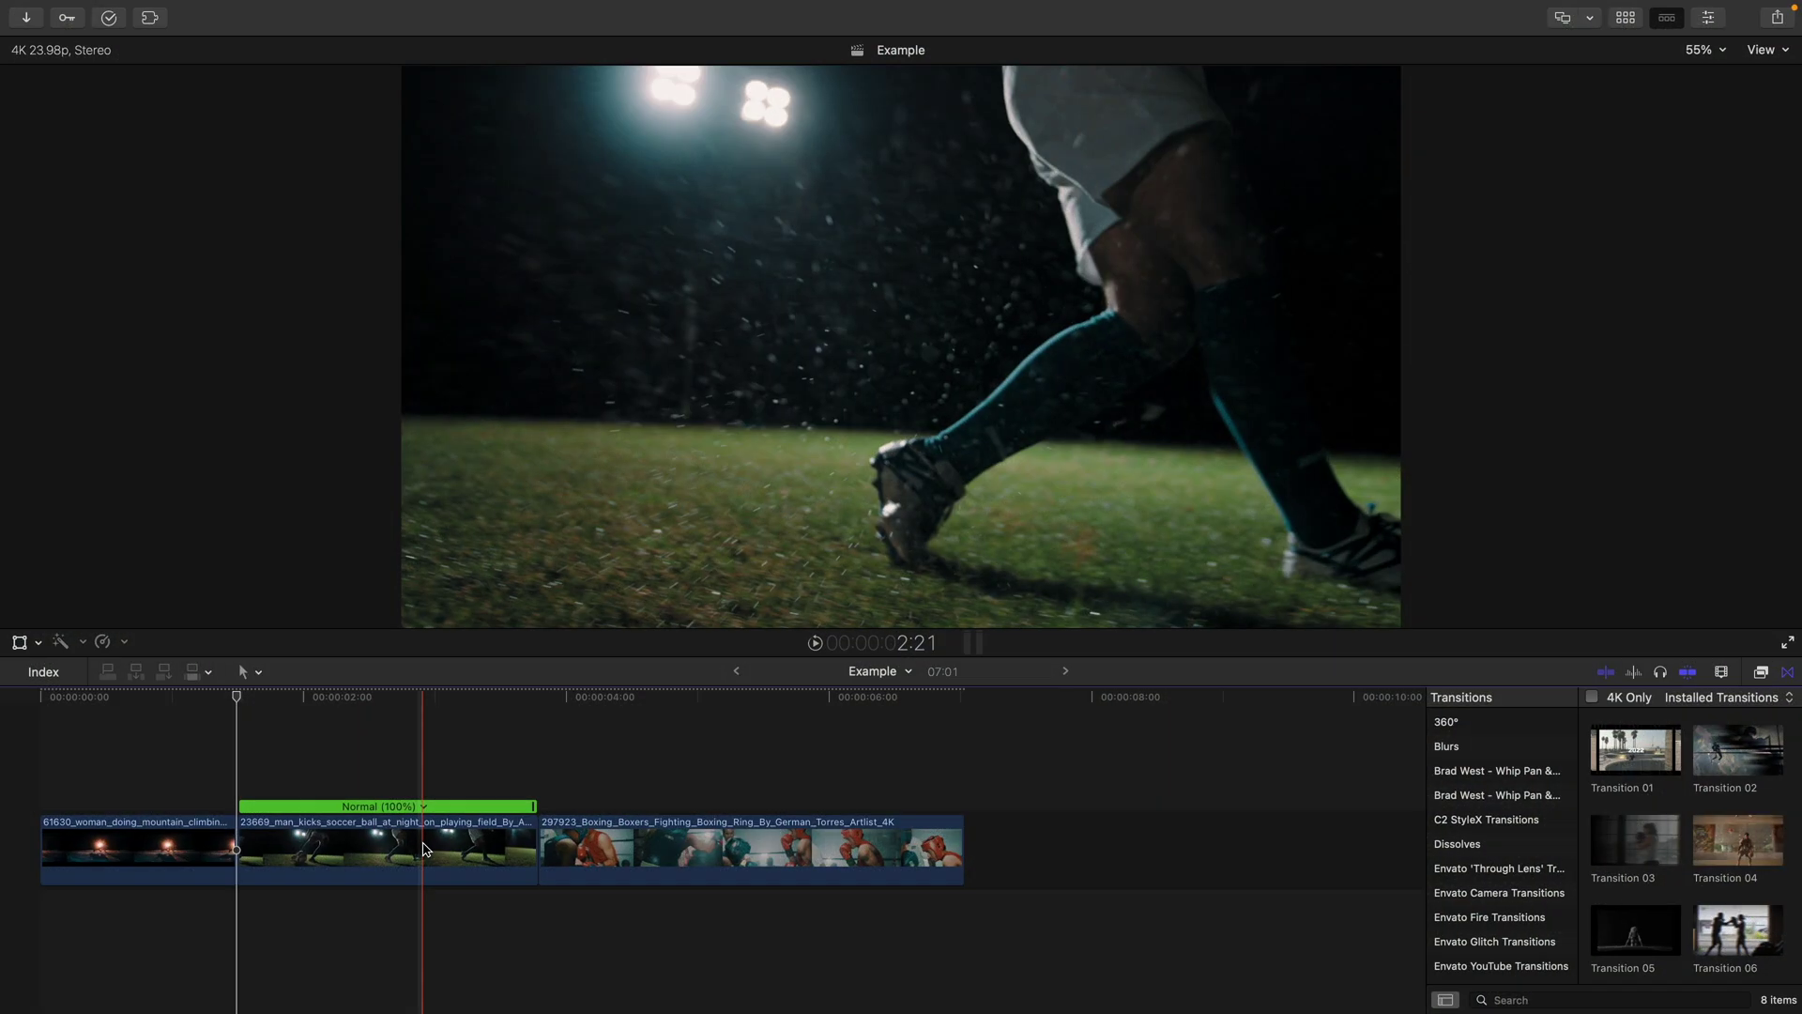
{"action": "left_click", "coordinate": [423, 850]}
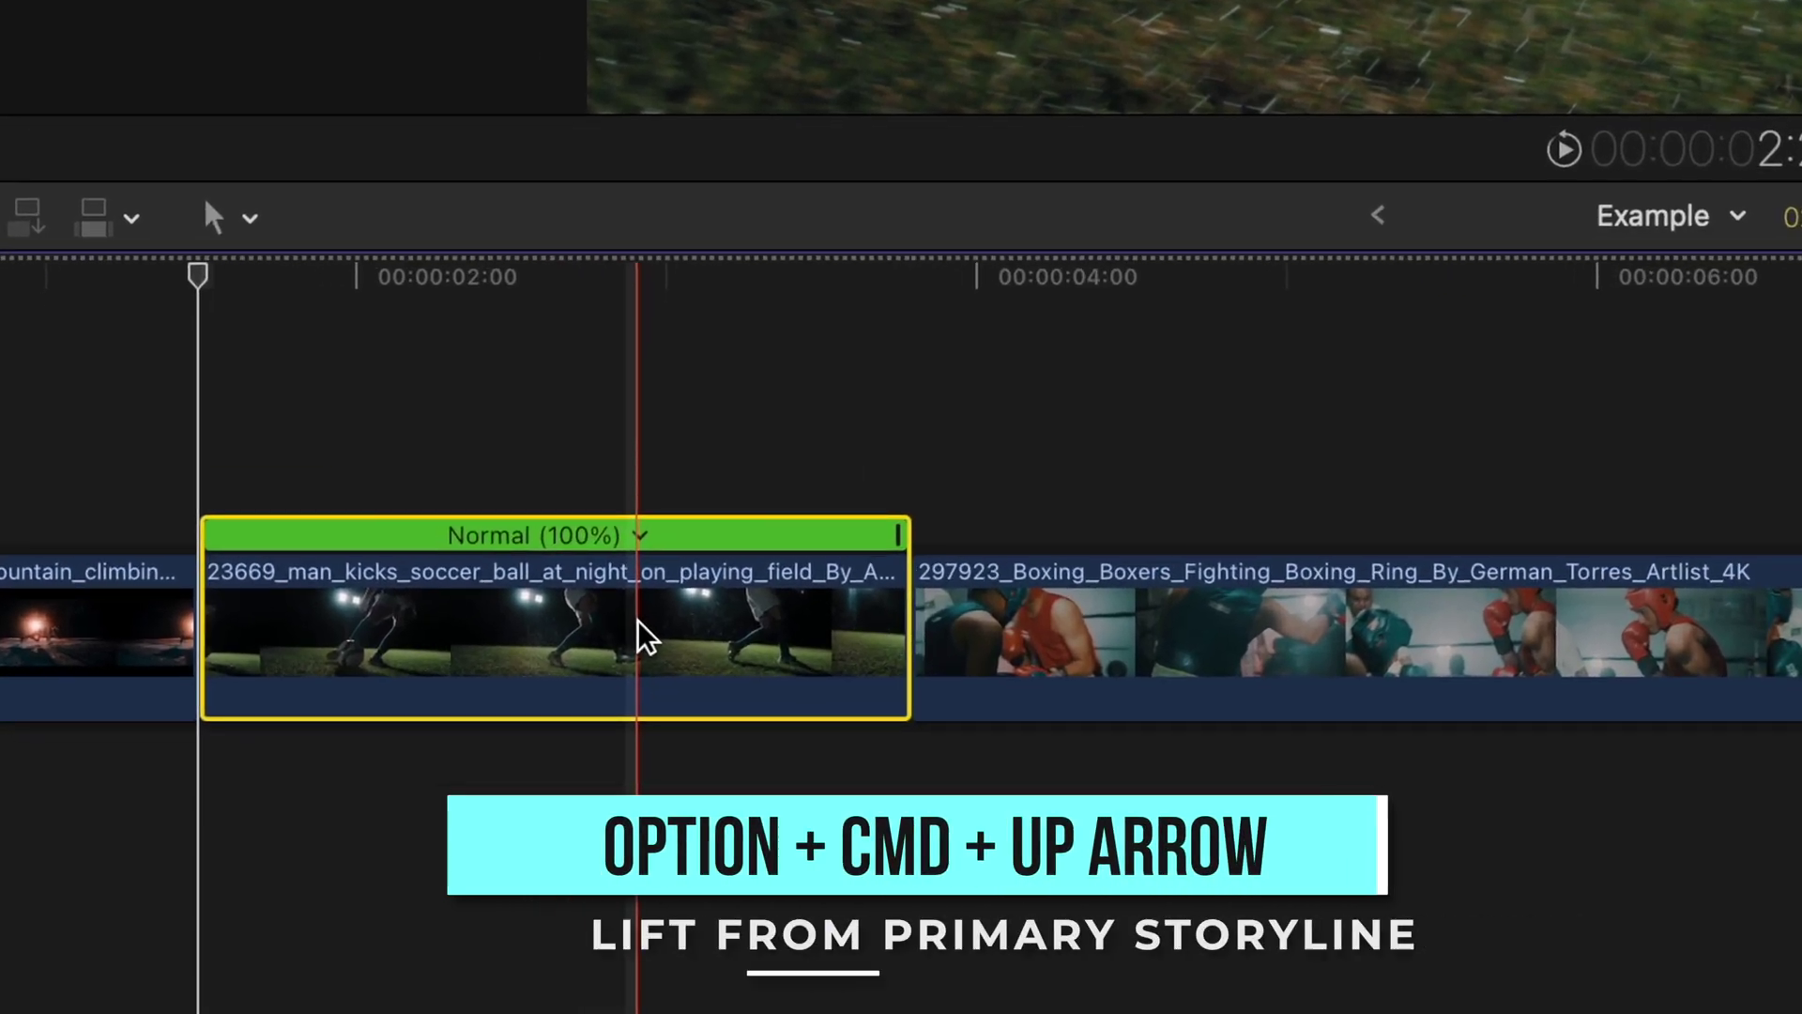
{"action": "key", "text": "alt+super+Up"}
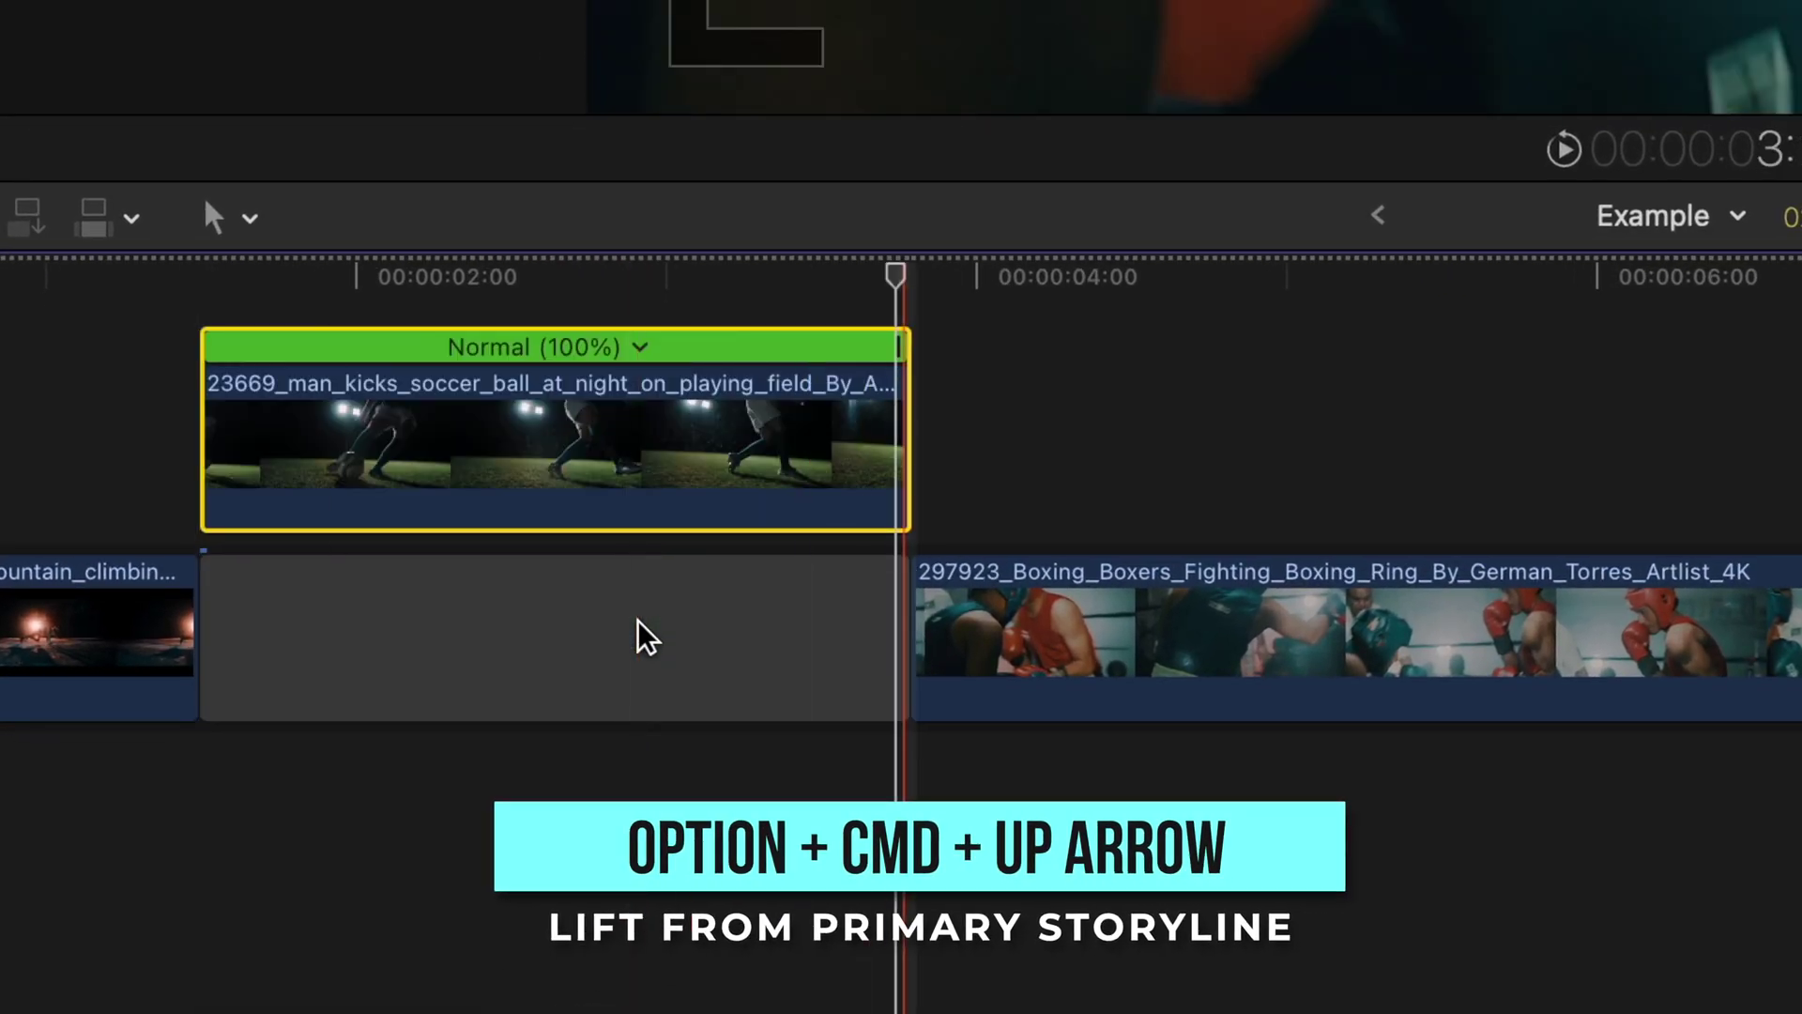
{"action": "key", "text": "Down"}
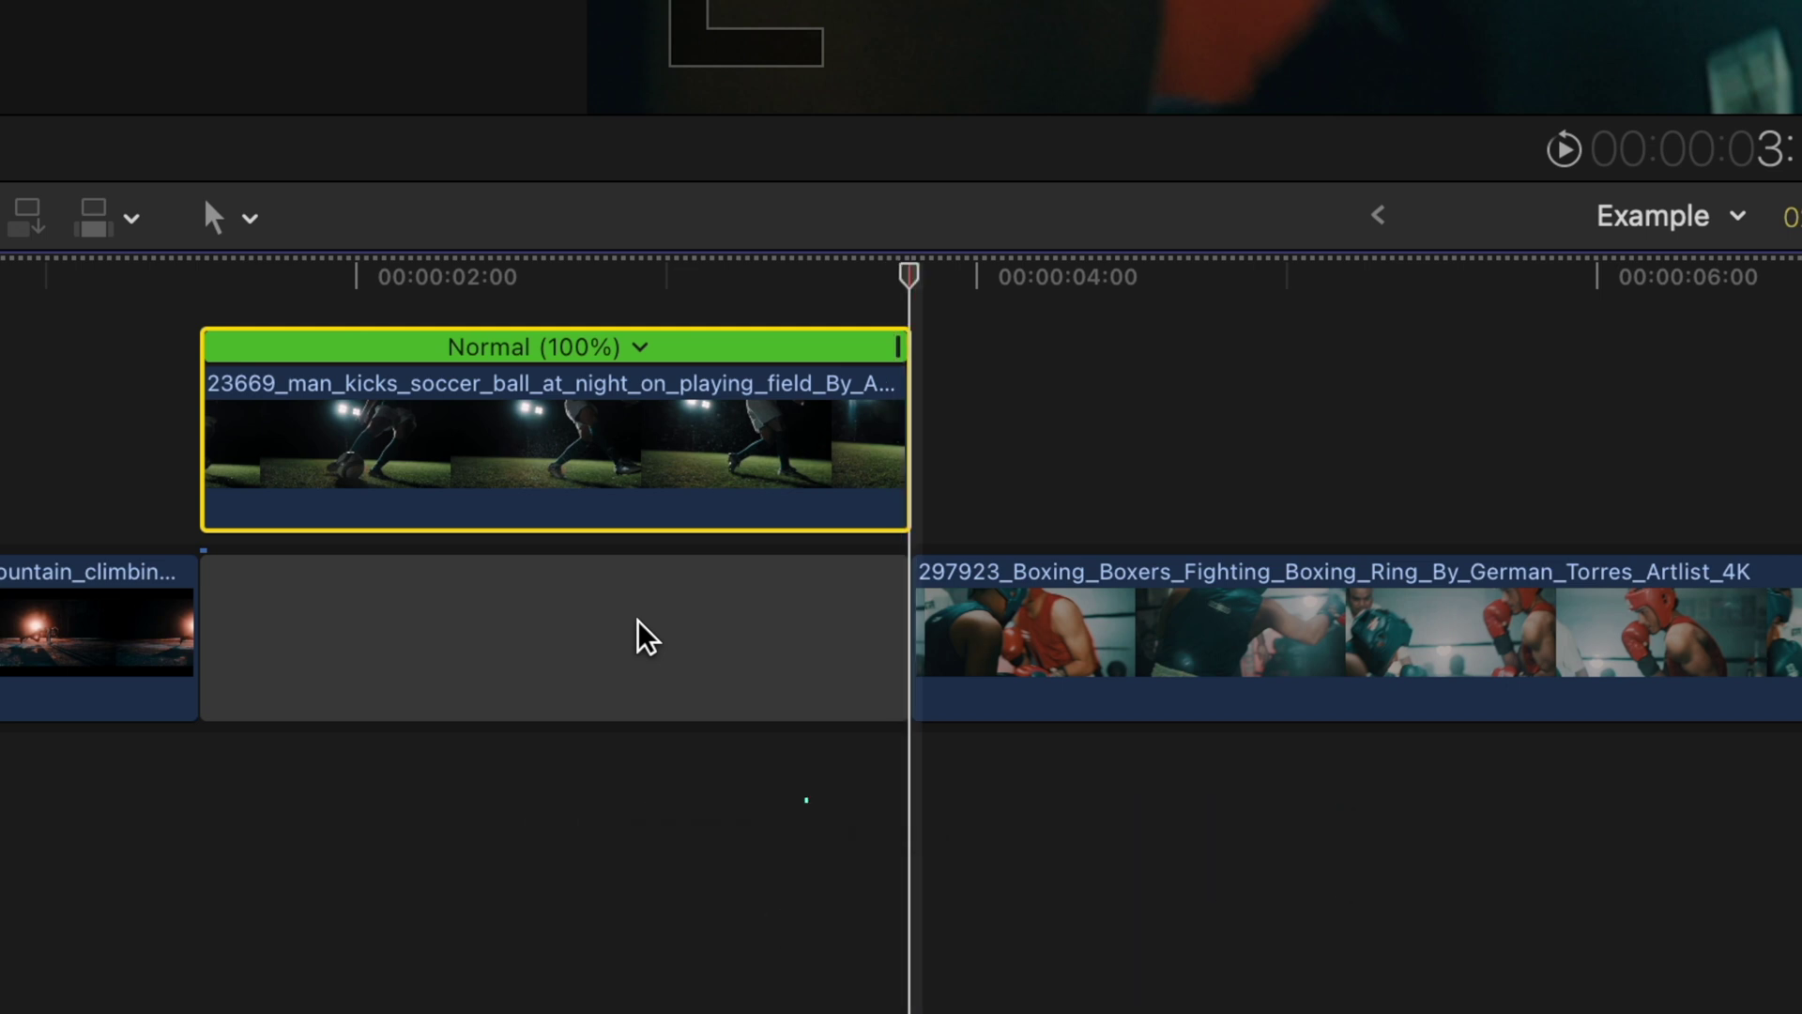
{"action": "key", "text": "Left"}
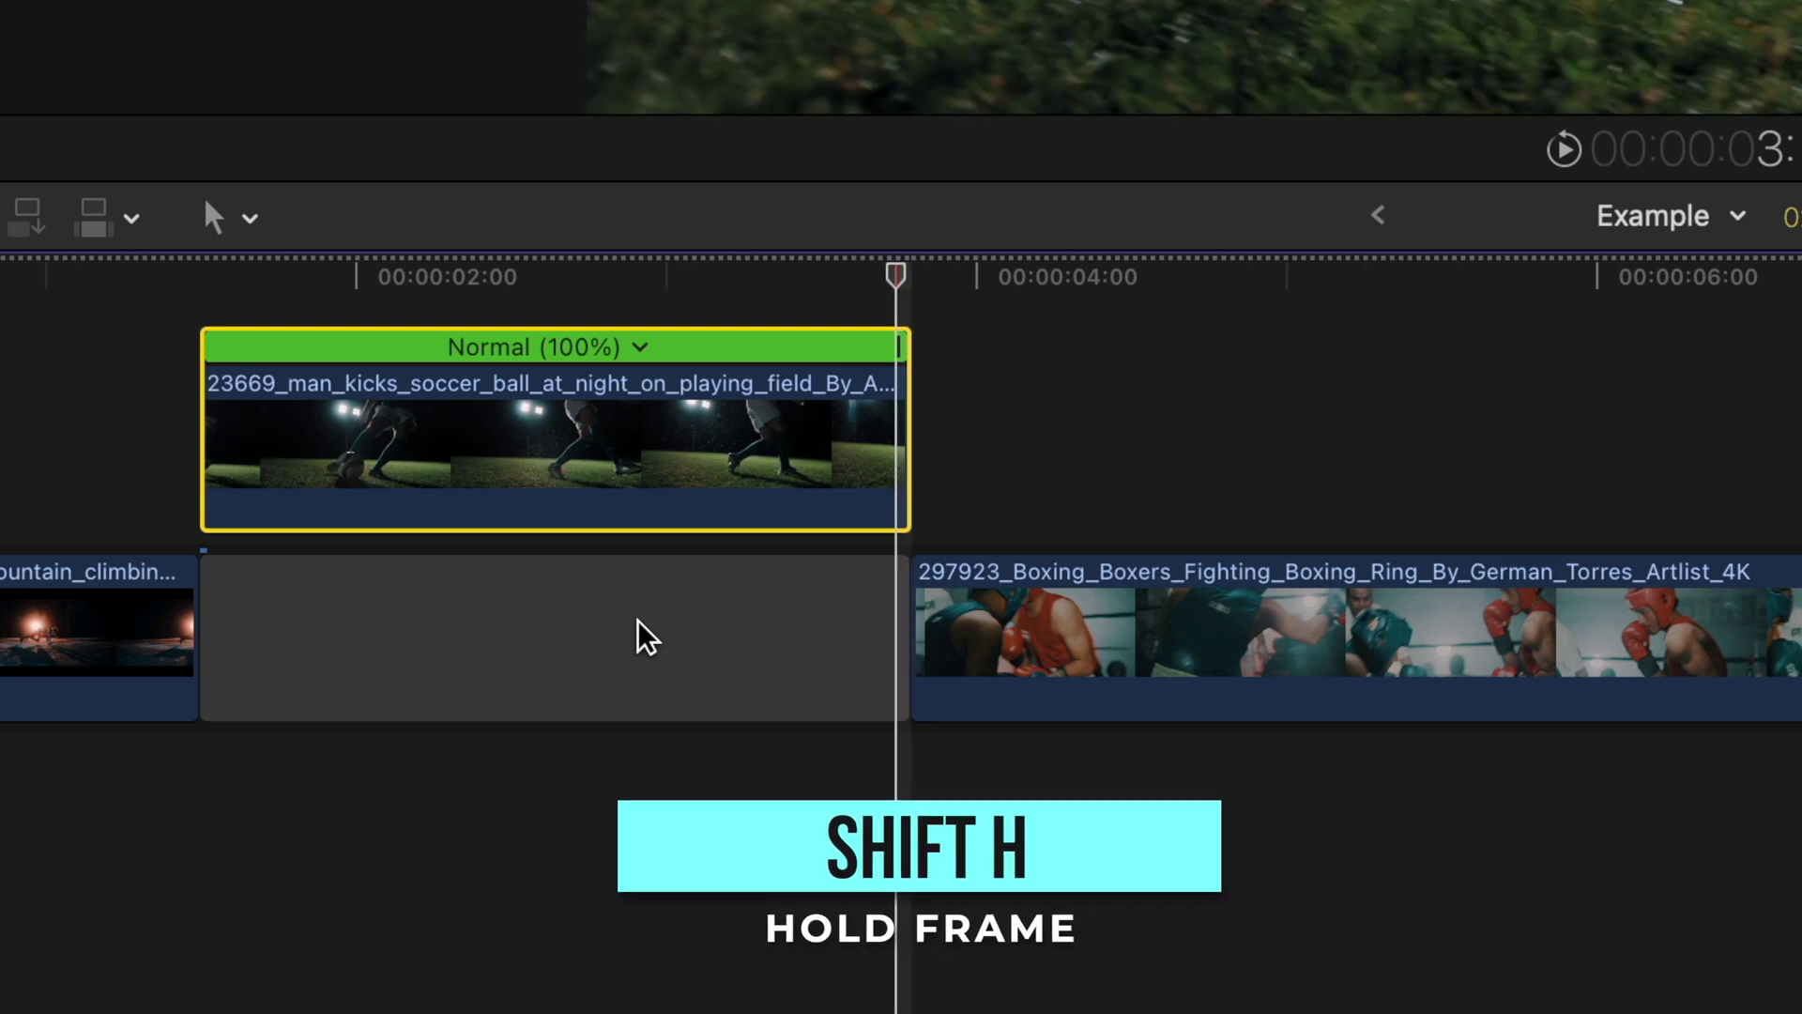
Step: Add a hold frame, trim most of it off, and overwrite the clip back into the storyline
{"action": "key", "text": "shift+h"}
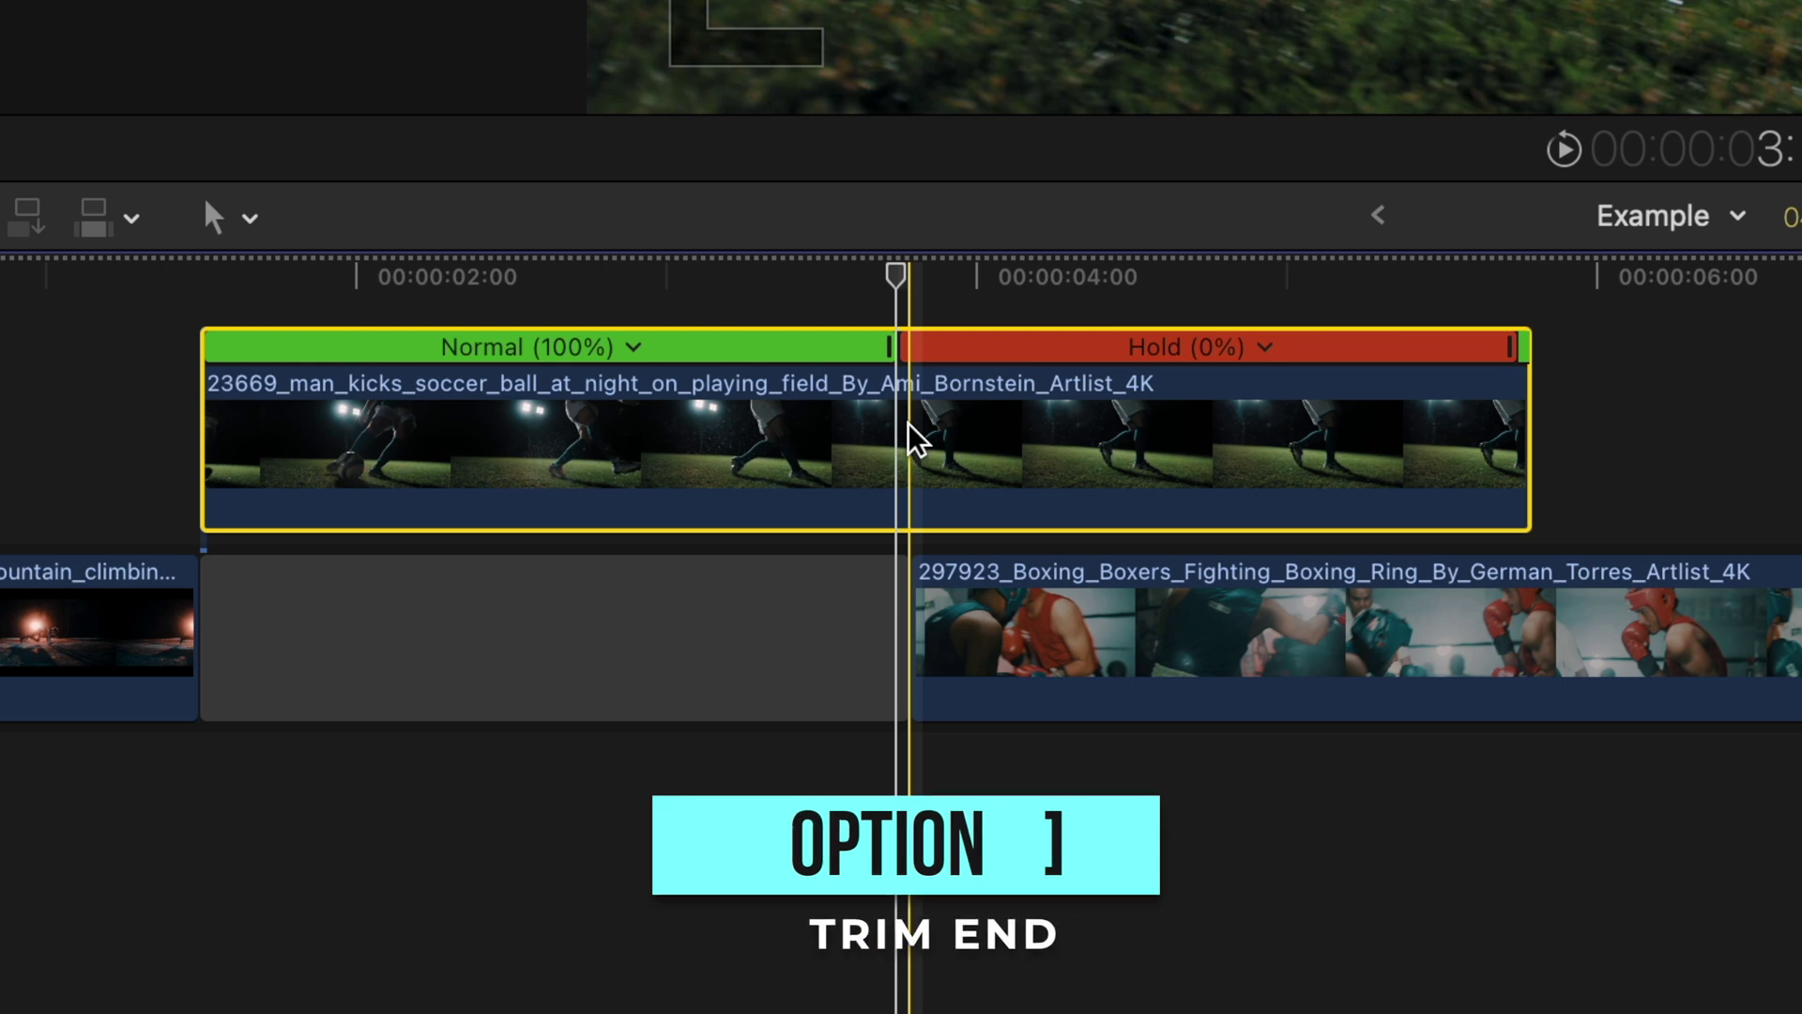
{"action": "key", "text": "alt+bracketright"}
{"action": "key", "text": "super+z"}
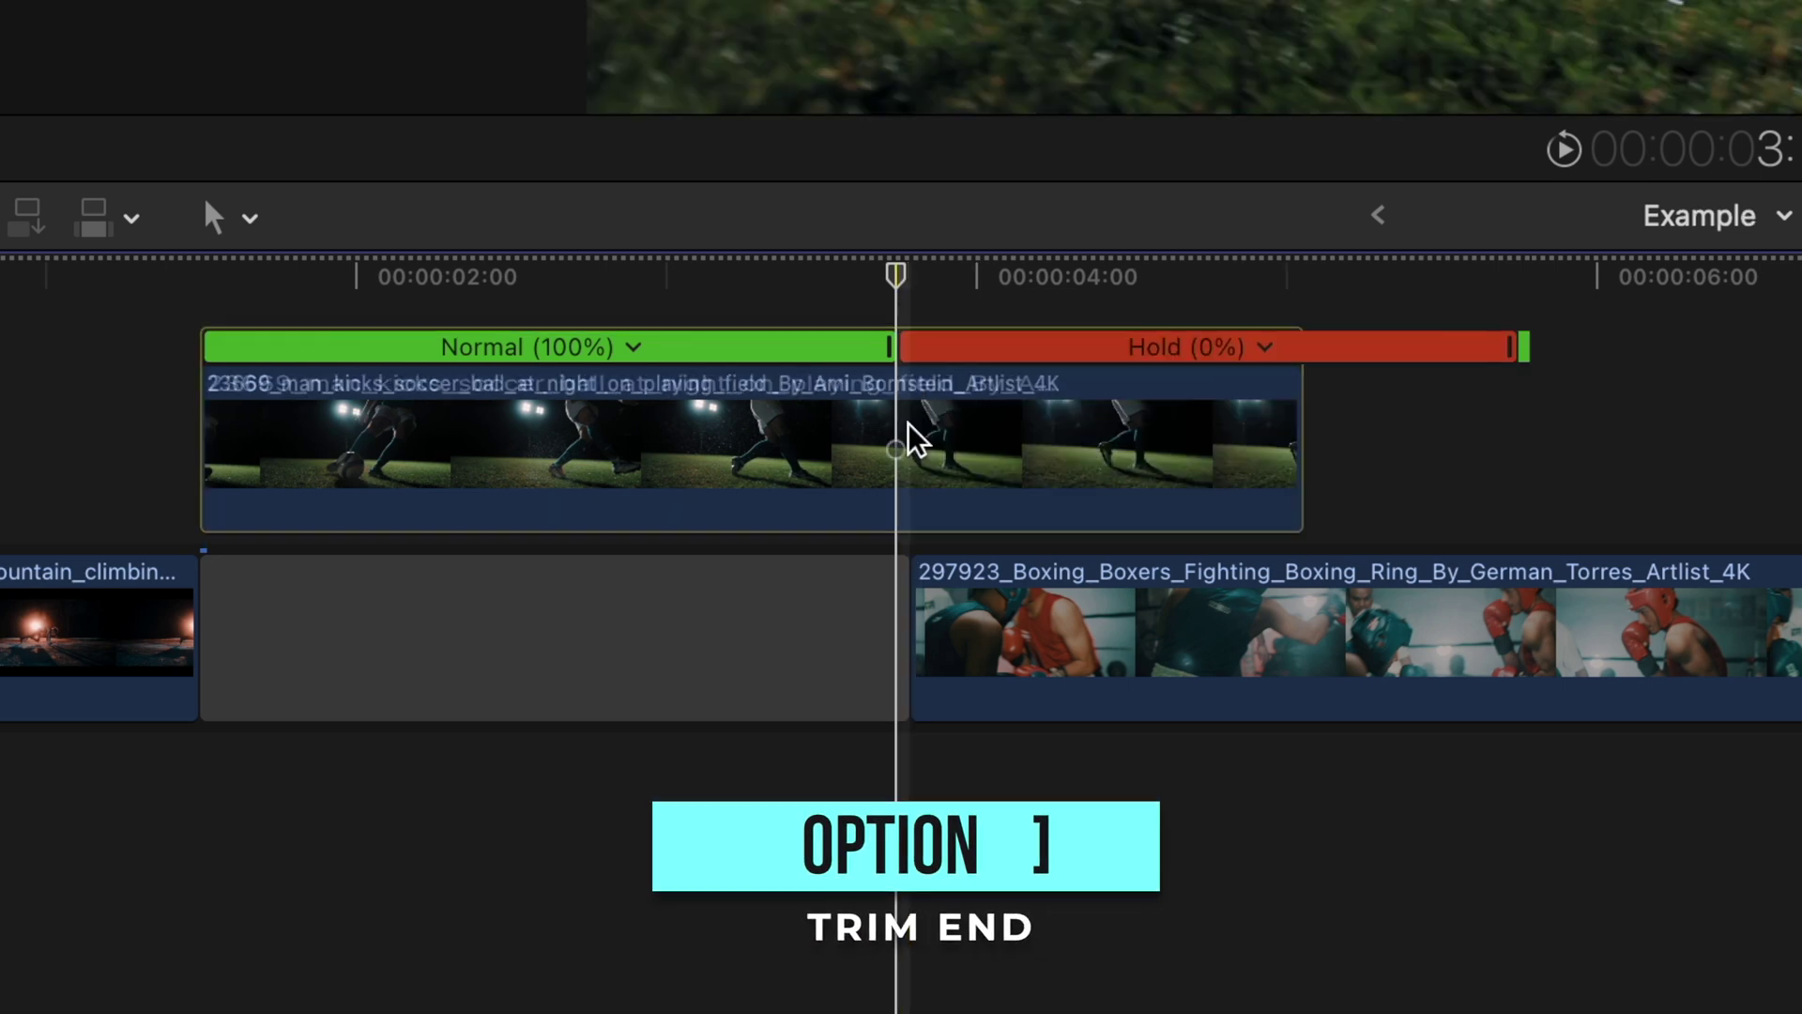
{"action": "left_click_drag", "start_coordinate": [1520, 437], "coordinate": [896, 440]}
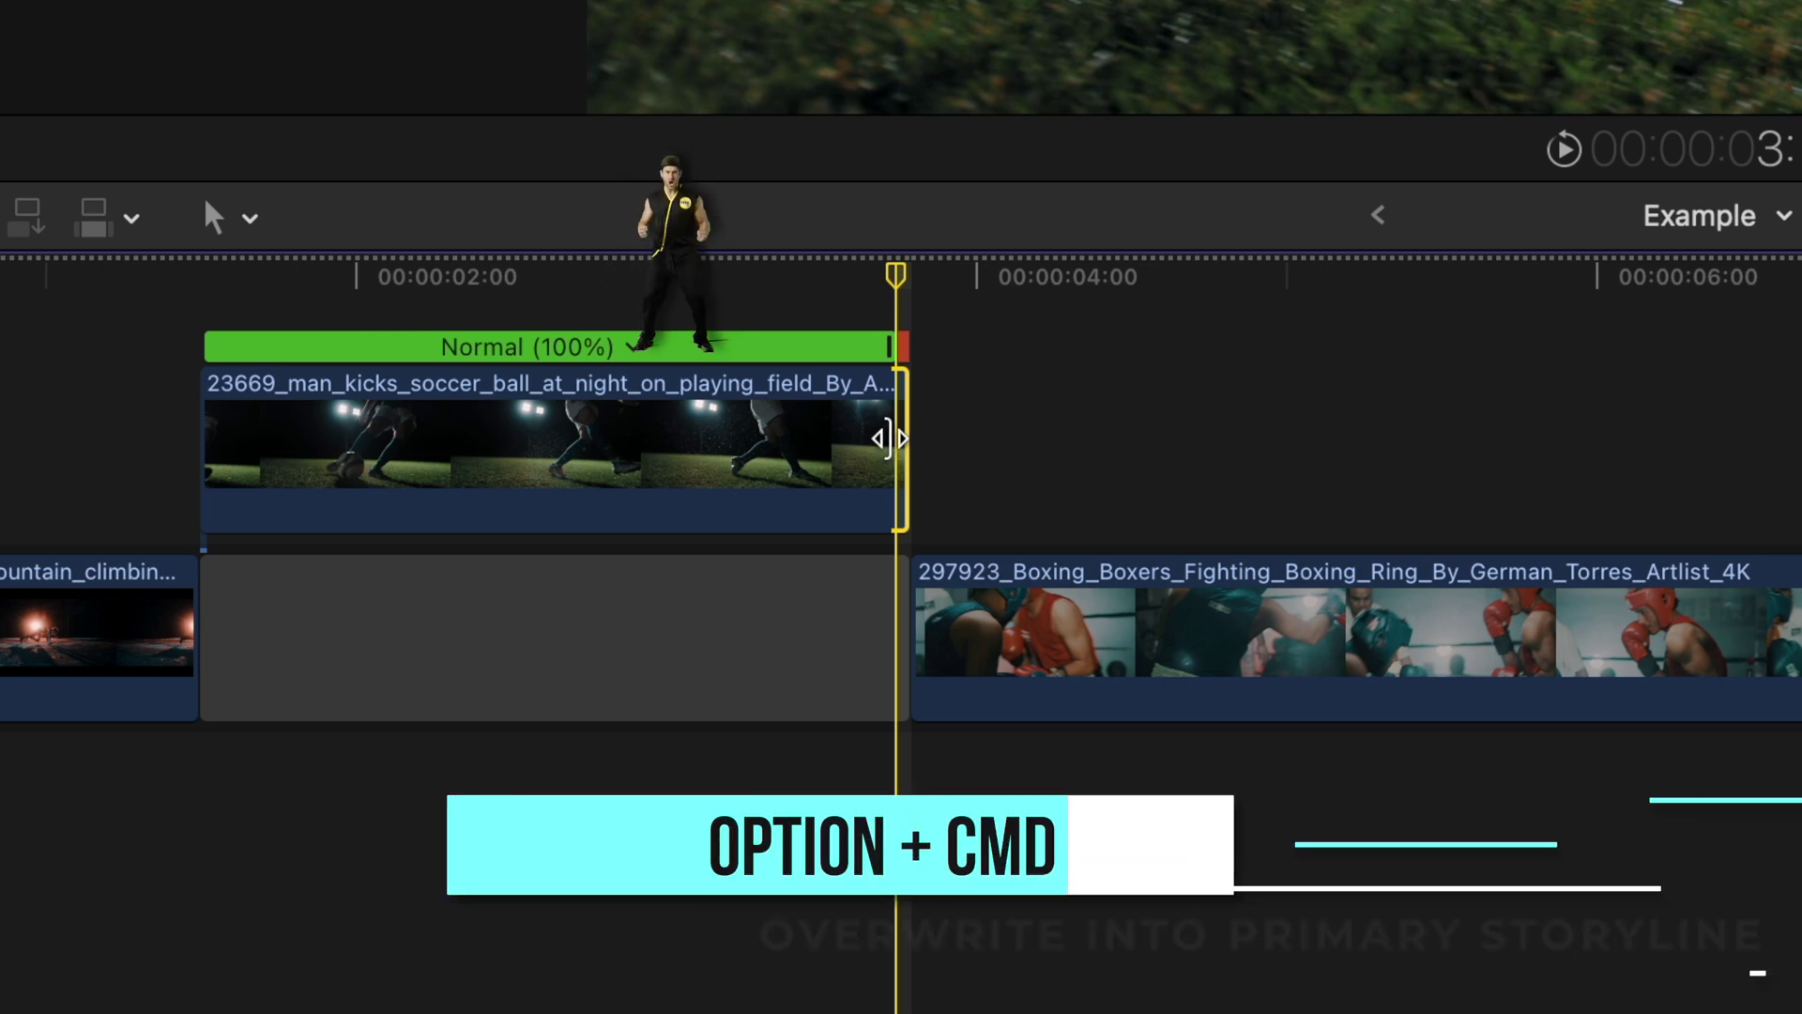
{"action": "left_click", "coordinate": [865, 455]}
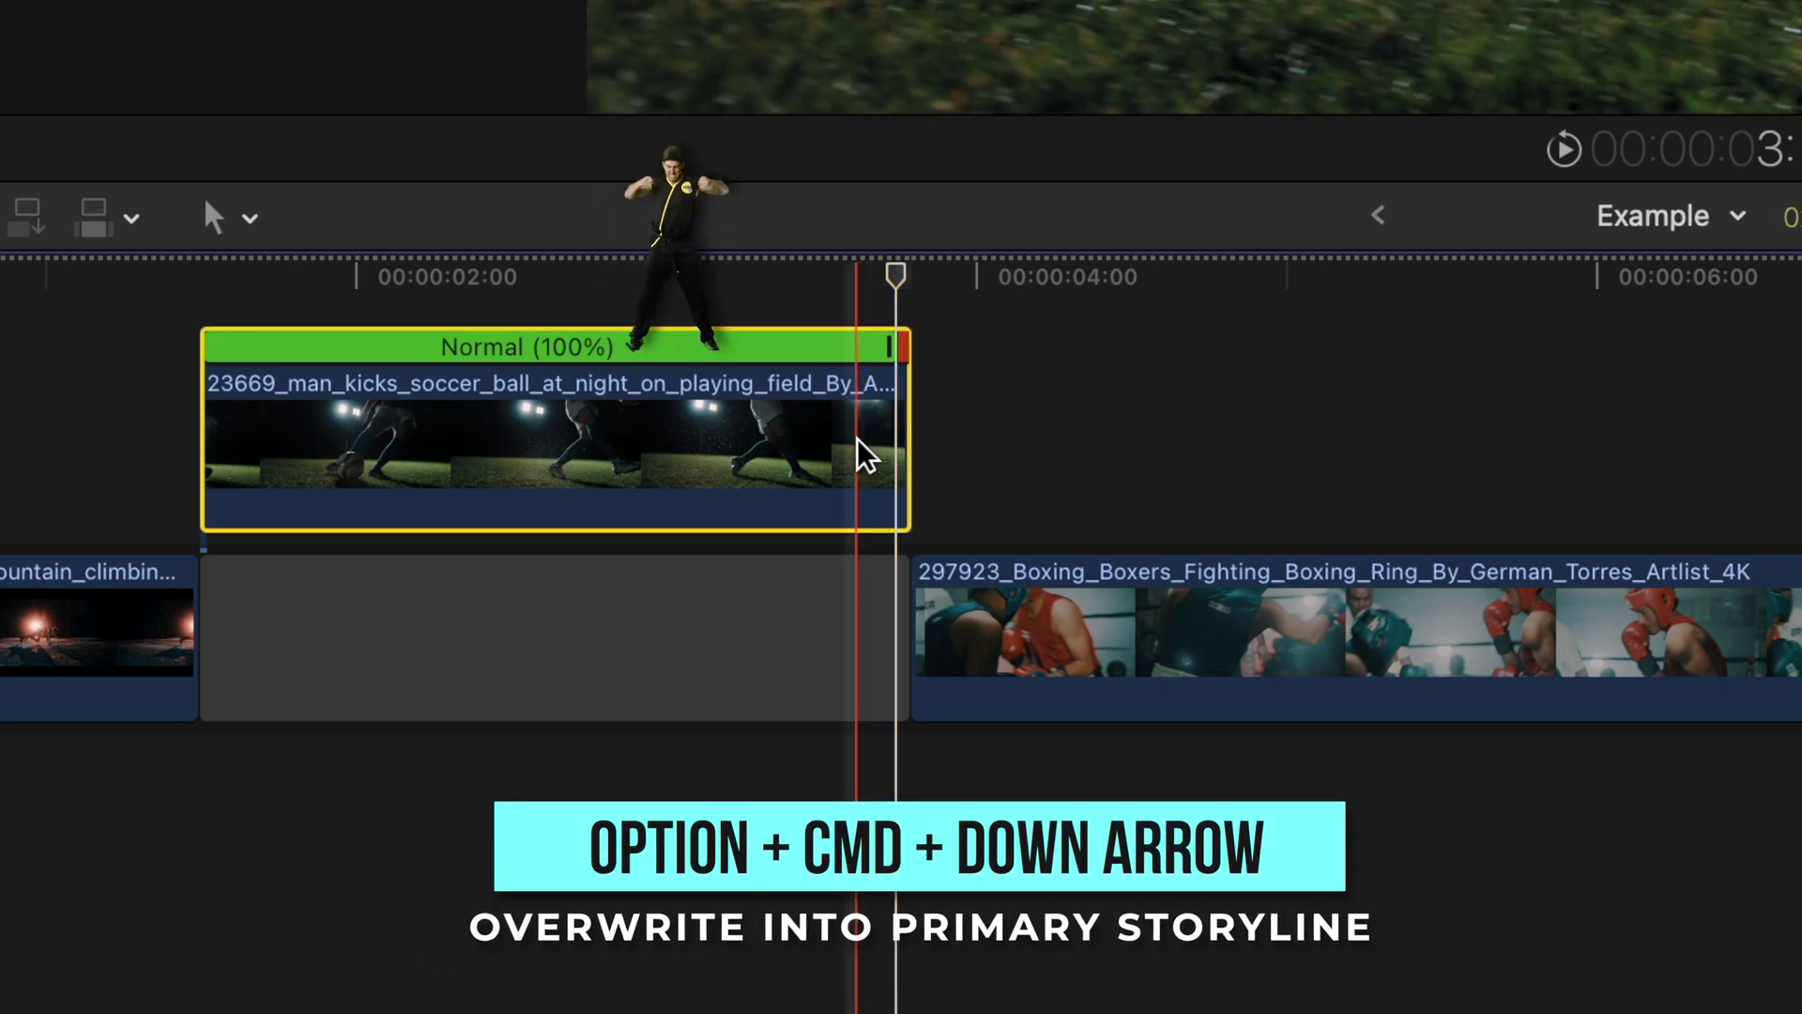
{"action": "key", "text": "alt+super+Down"}
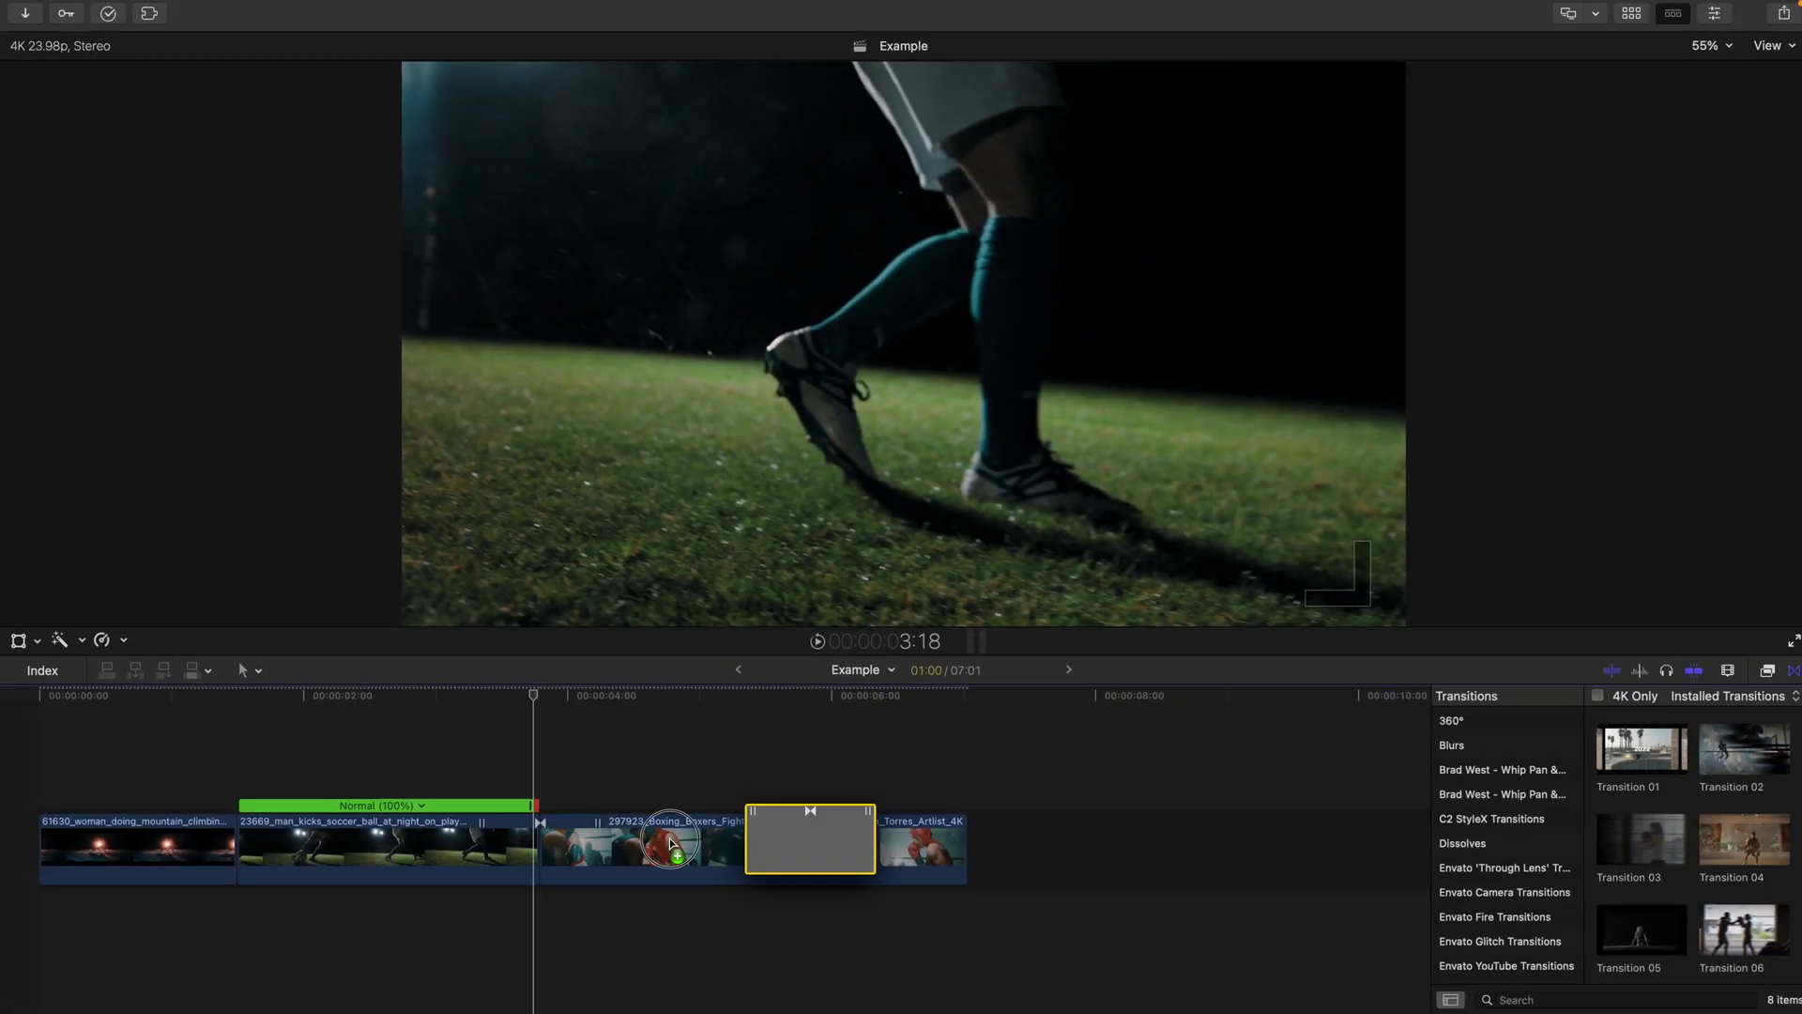
Step: Drop a transition on the soccer/boxing edit point and play through it into the boxing clip
{"action": "left_click_drag", "start_coordinate": [670, 841], "coordinate": [496, 849]}
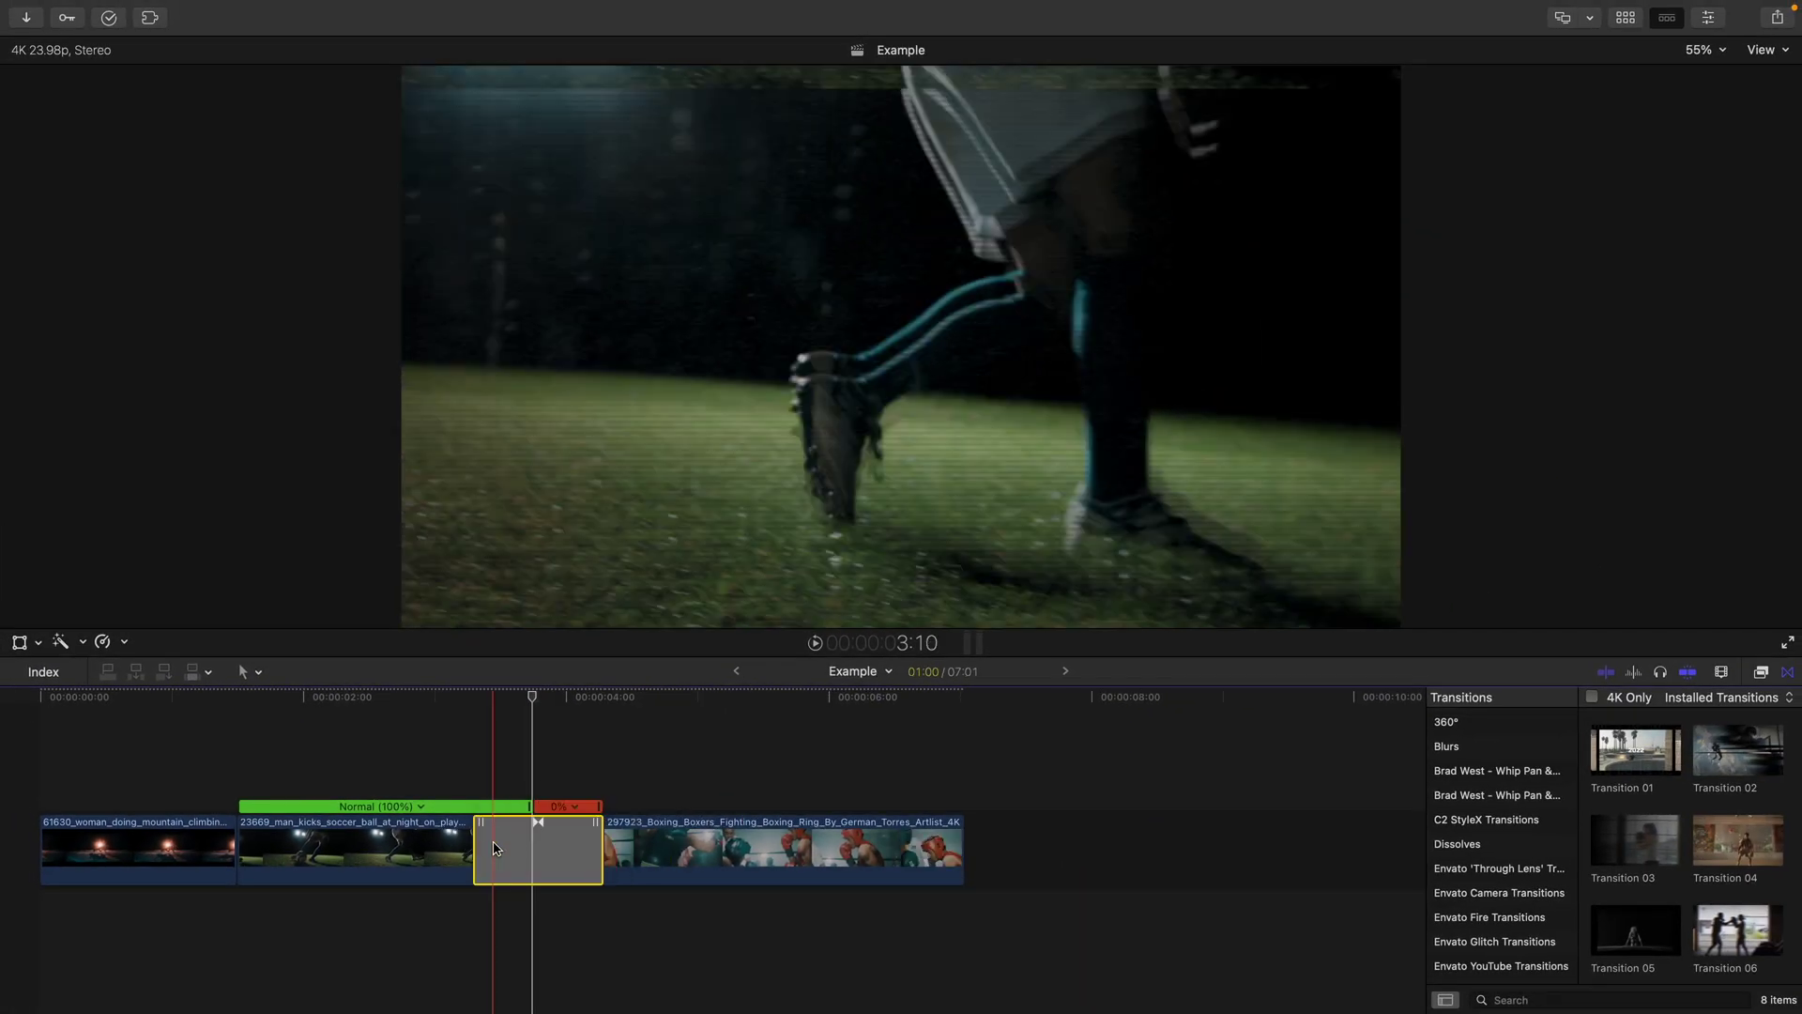
{"action": "left_click", "coordinate": [386, 776]}
{"action": "key", "text": "space"}
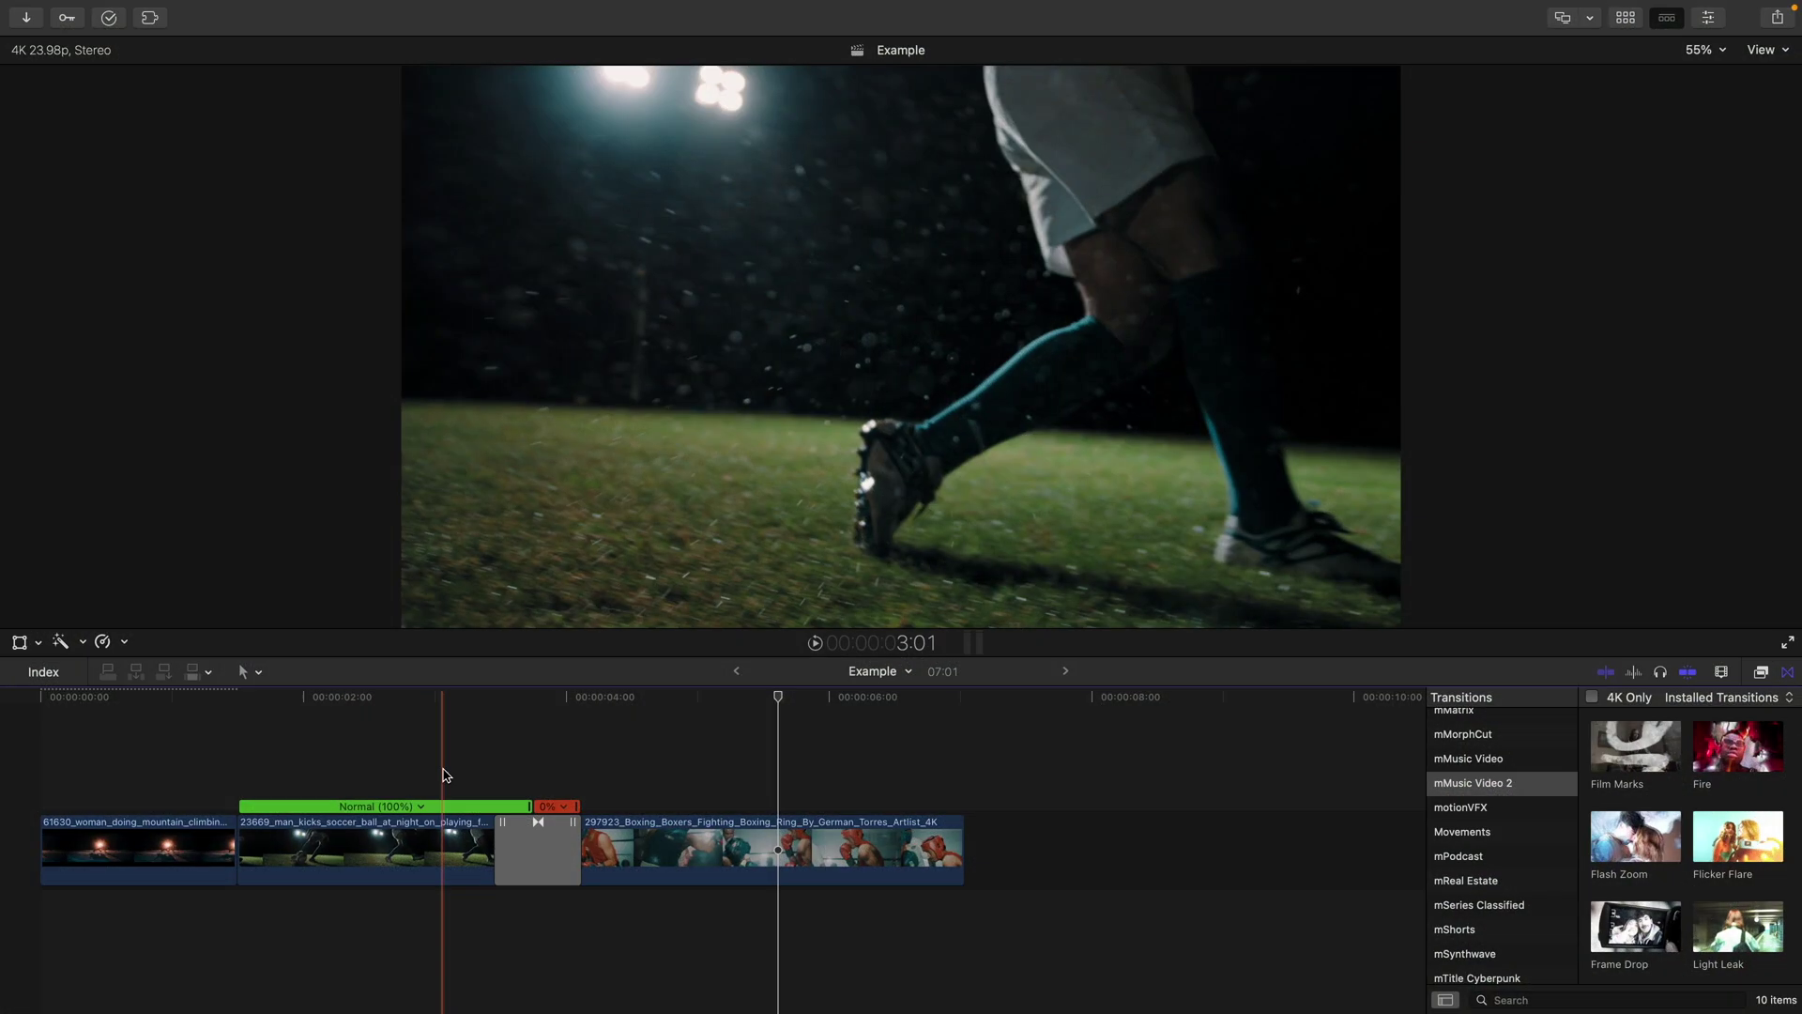
{"action": "key", "text": "space"}
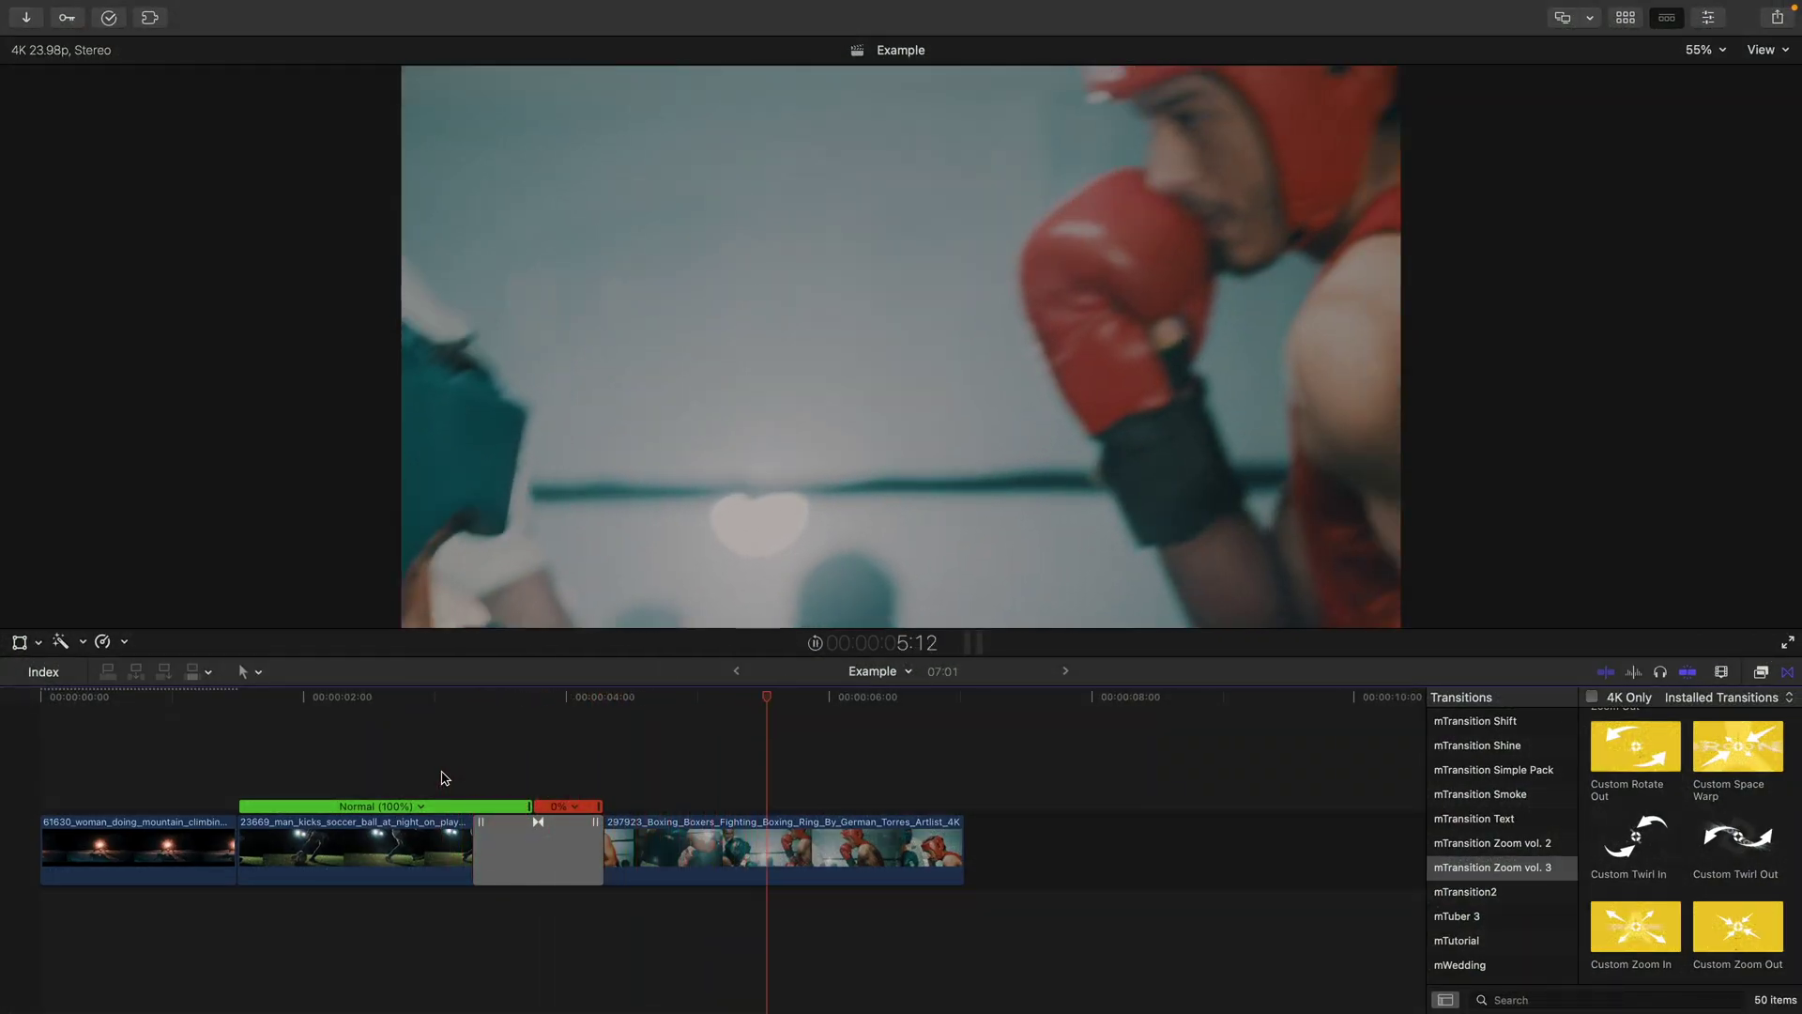
{"action": "key", "text": "space"}
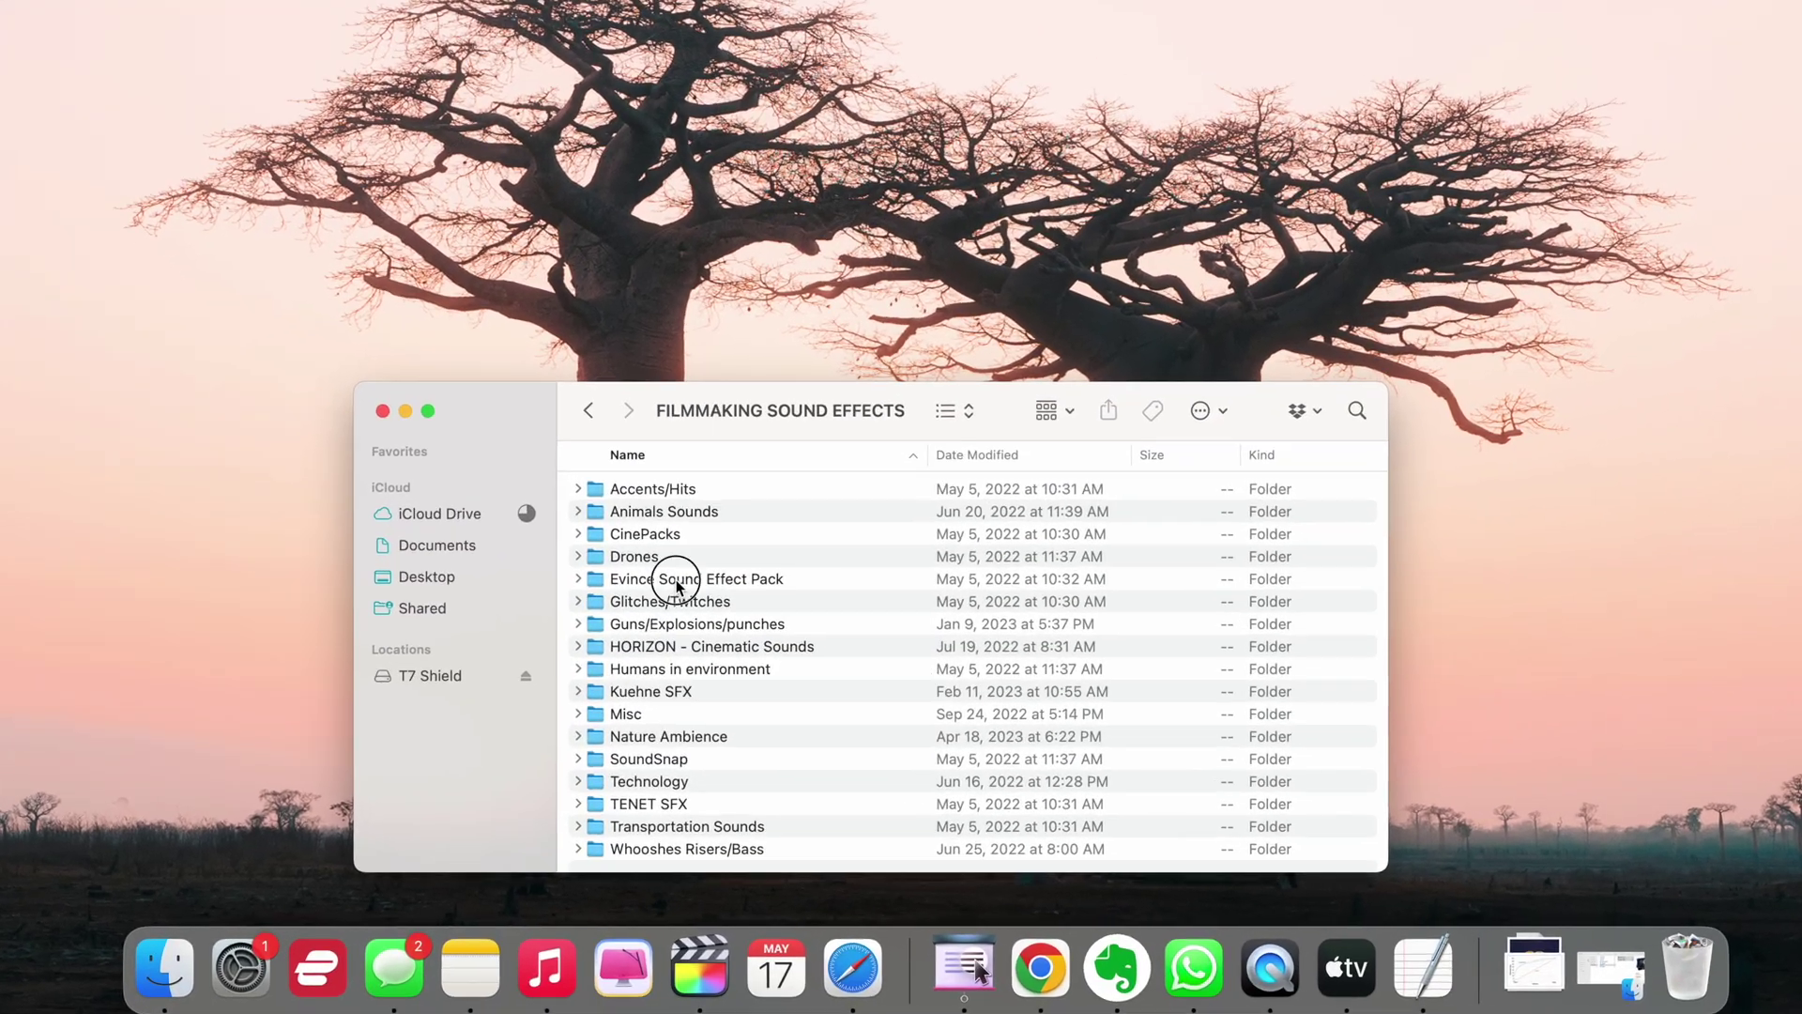
Step: Browse Evince Sound Effect Pack > Evince SFX > Risers > Treated, then go back to iCloud Drive
{"action": "double_click", "coordinate": [662, 644]}
{"action": "double_click", "coordinate": [702, 590]}
{"action": "double_click", "coordinate": [648, 395]}
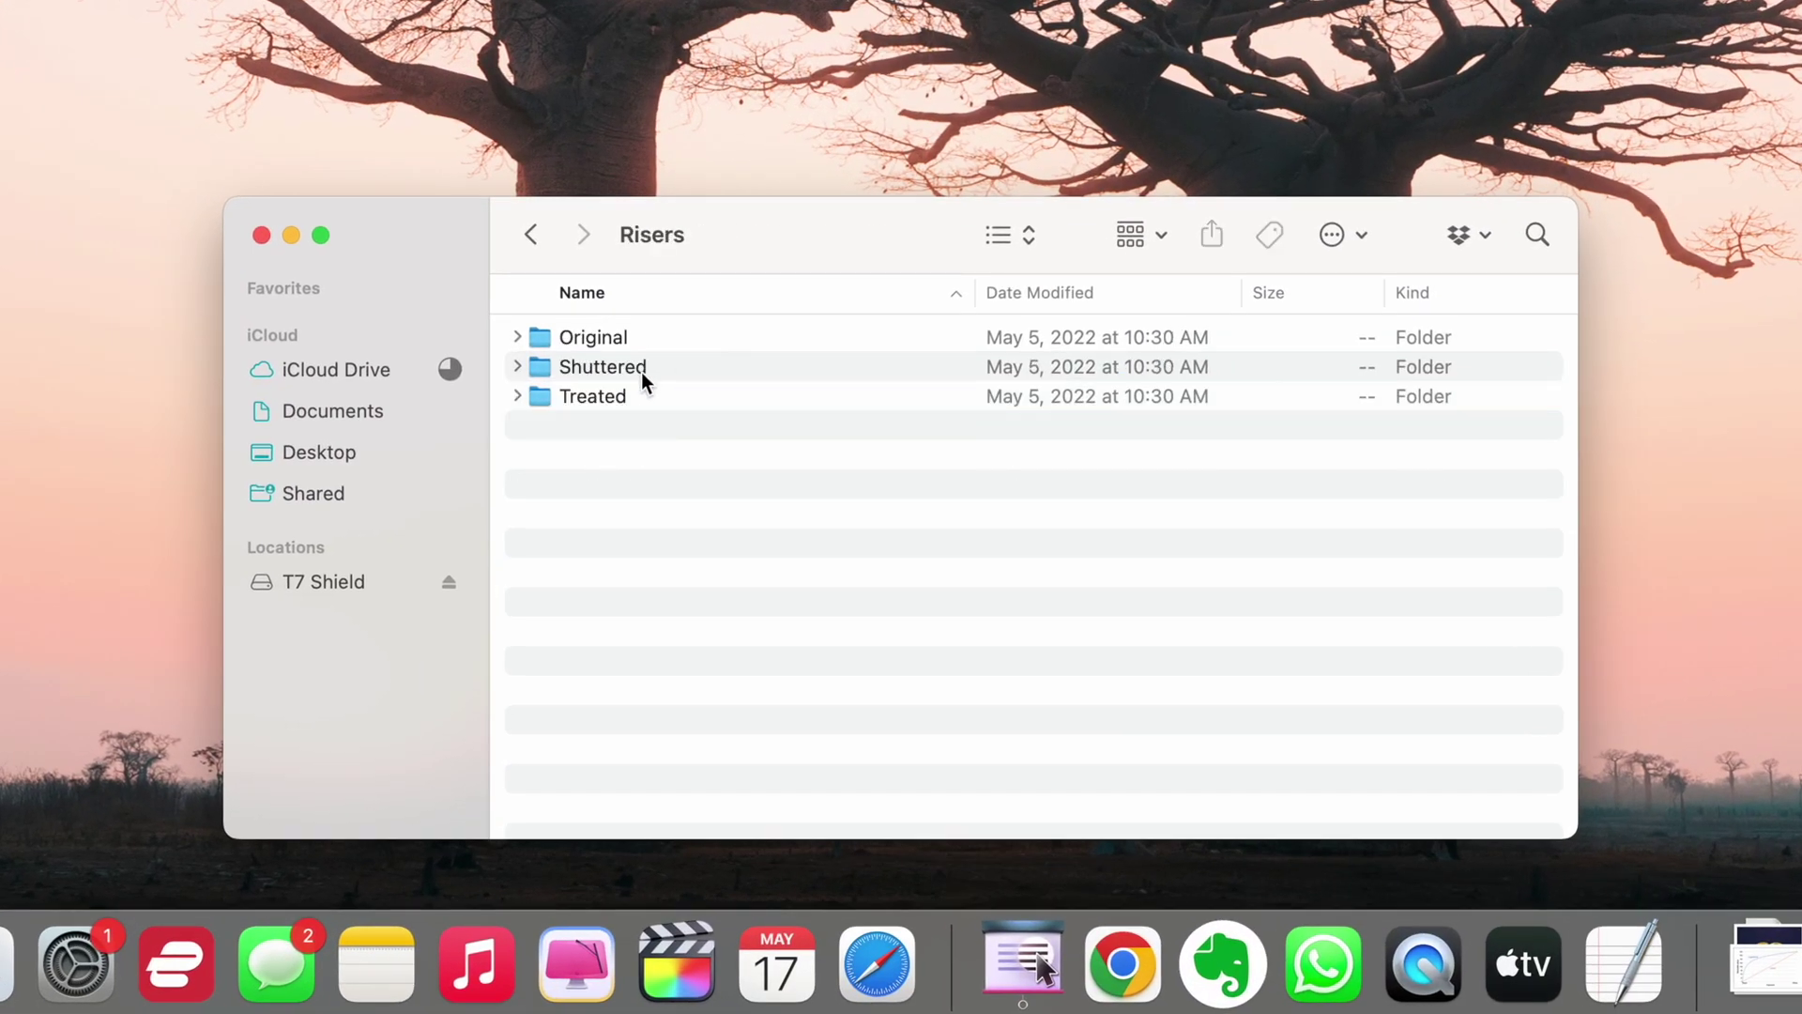
{"action": "double_click", "coordinate": [656, 394]}
{"action": "left_click", "coordinate": [695, 512]}
{"action": "scroll", "coordinate": [695, 516], "scroll_direction": "up", "scroll_amount": 5}
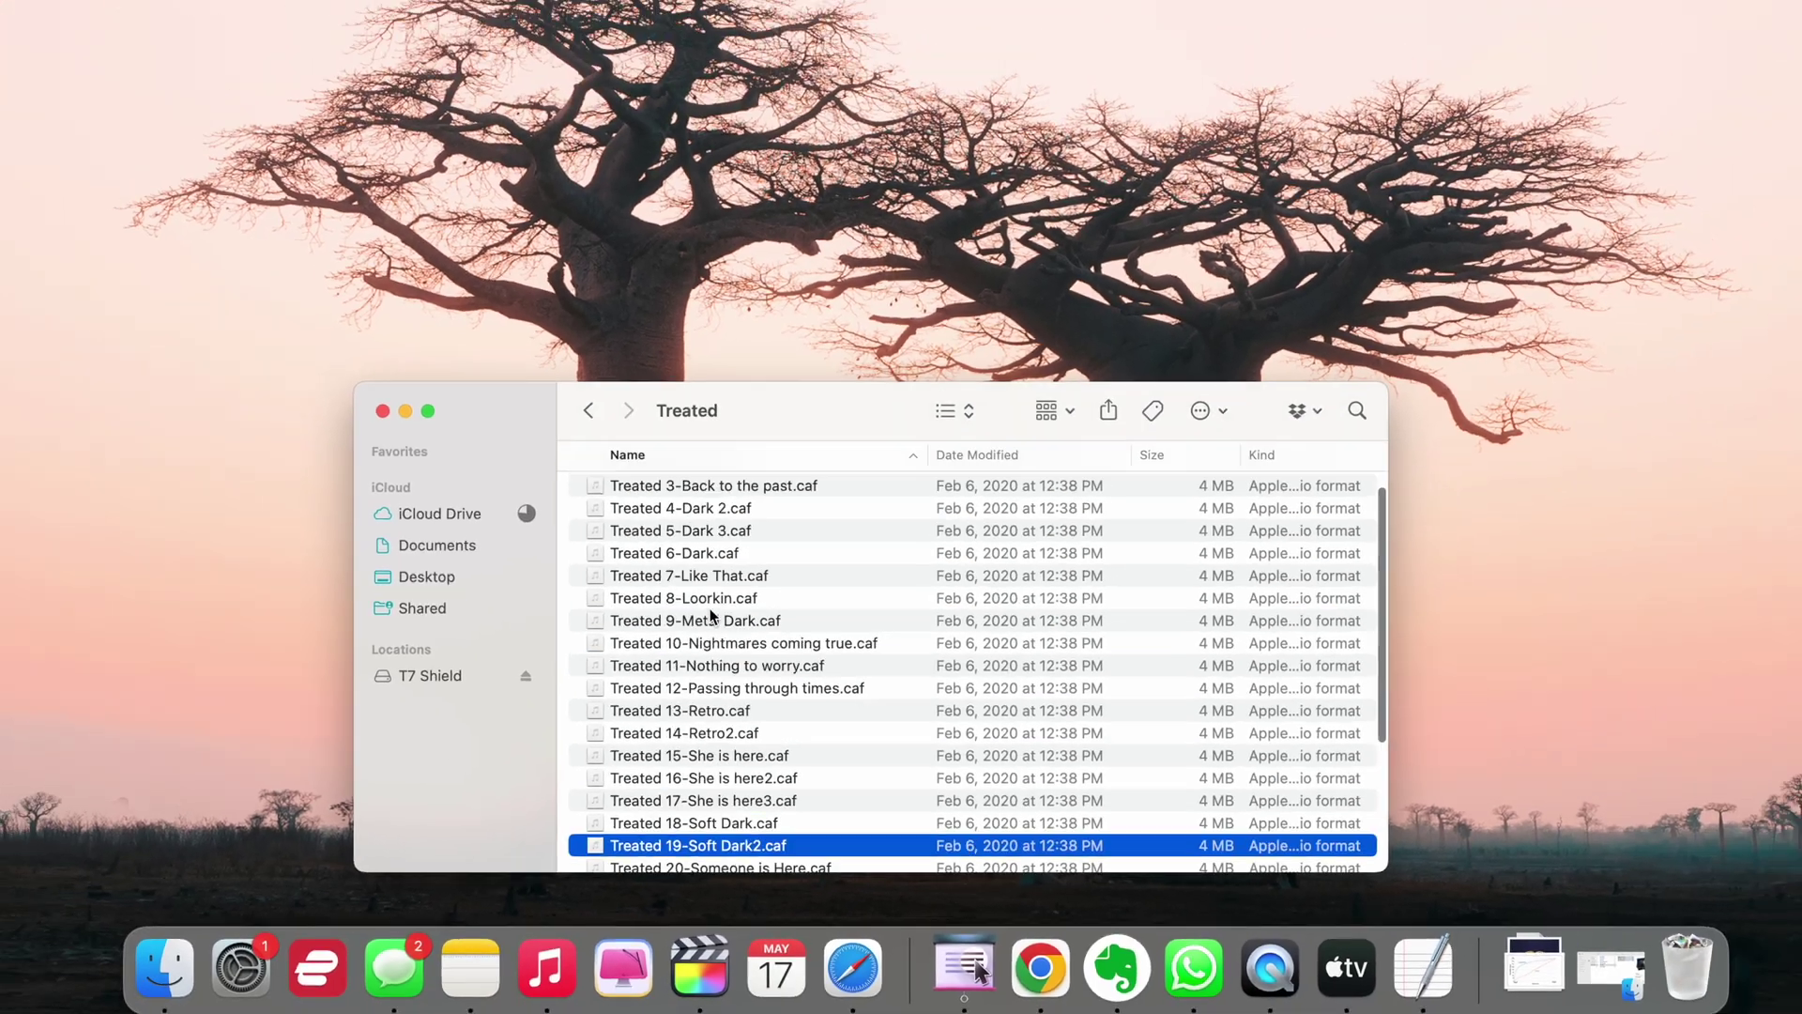
{"action": "left_click_drag", "start_coordinate": [673, 597], "coordinate": [507, 956]}
{"action": "key", "text": "ctrl+Up"}
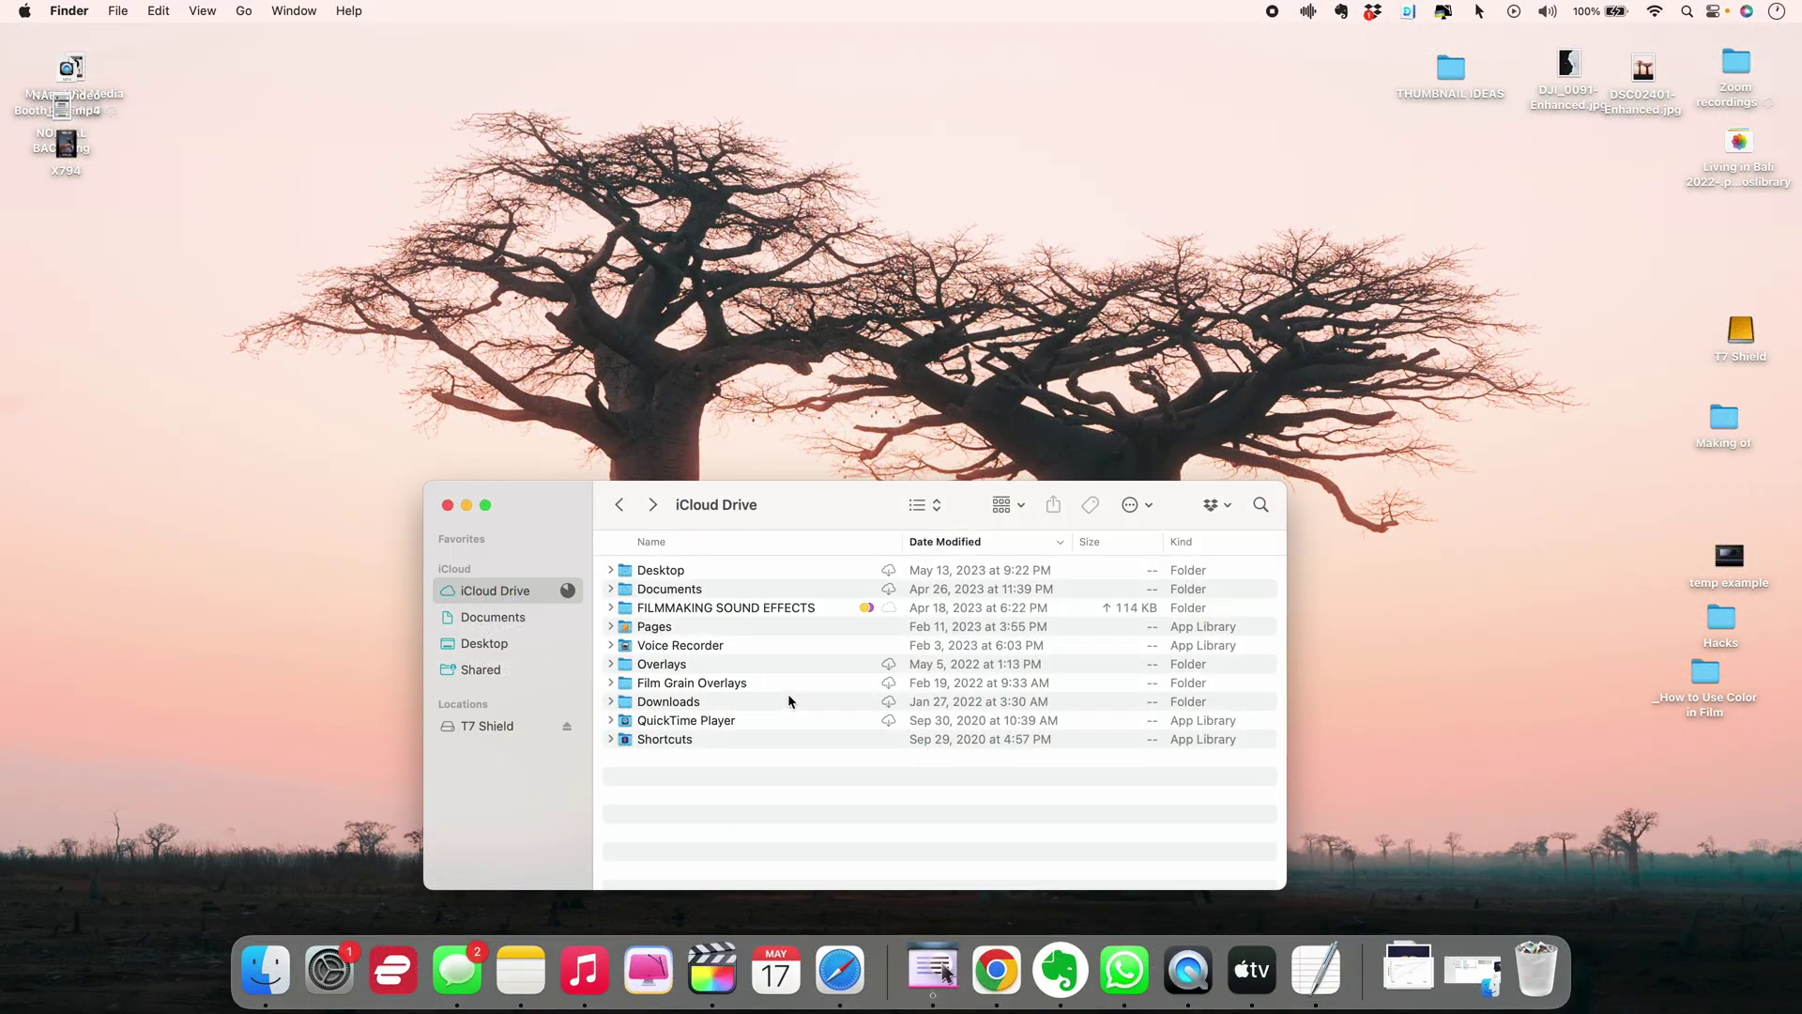
Step: Make an alias of the FILMMAKING SOUND EFFECTS folder in iCloud Drive and copy it
{"action": "left_click", "coordinate": [768, 611]}
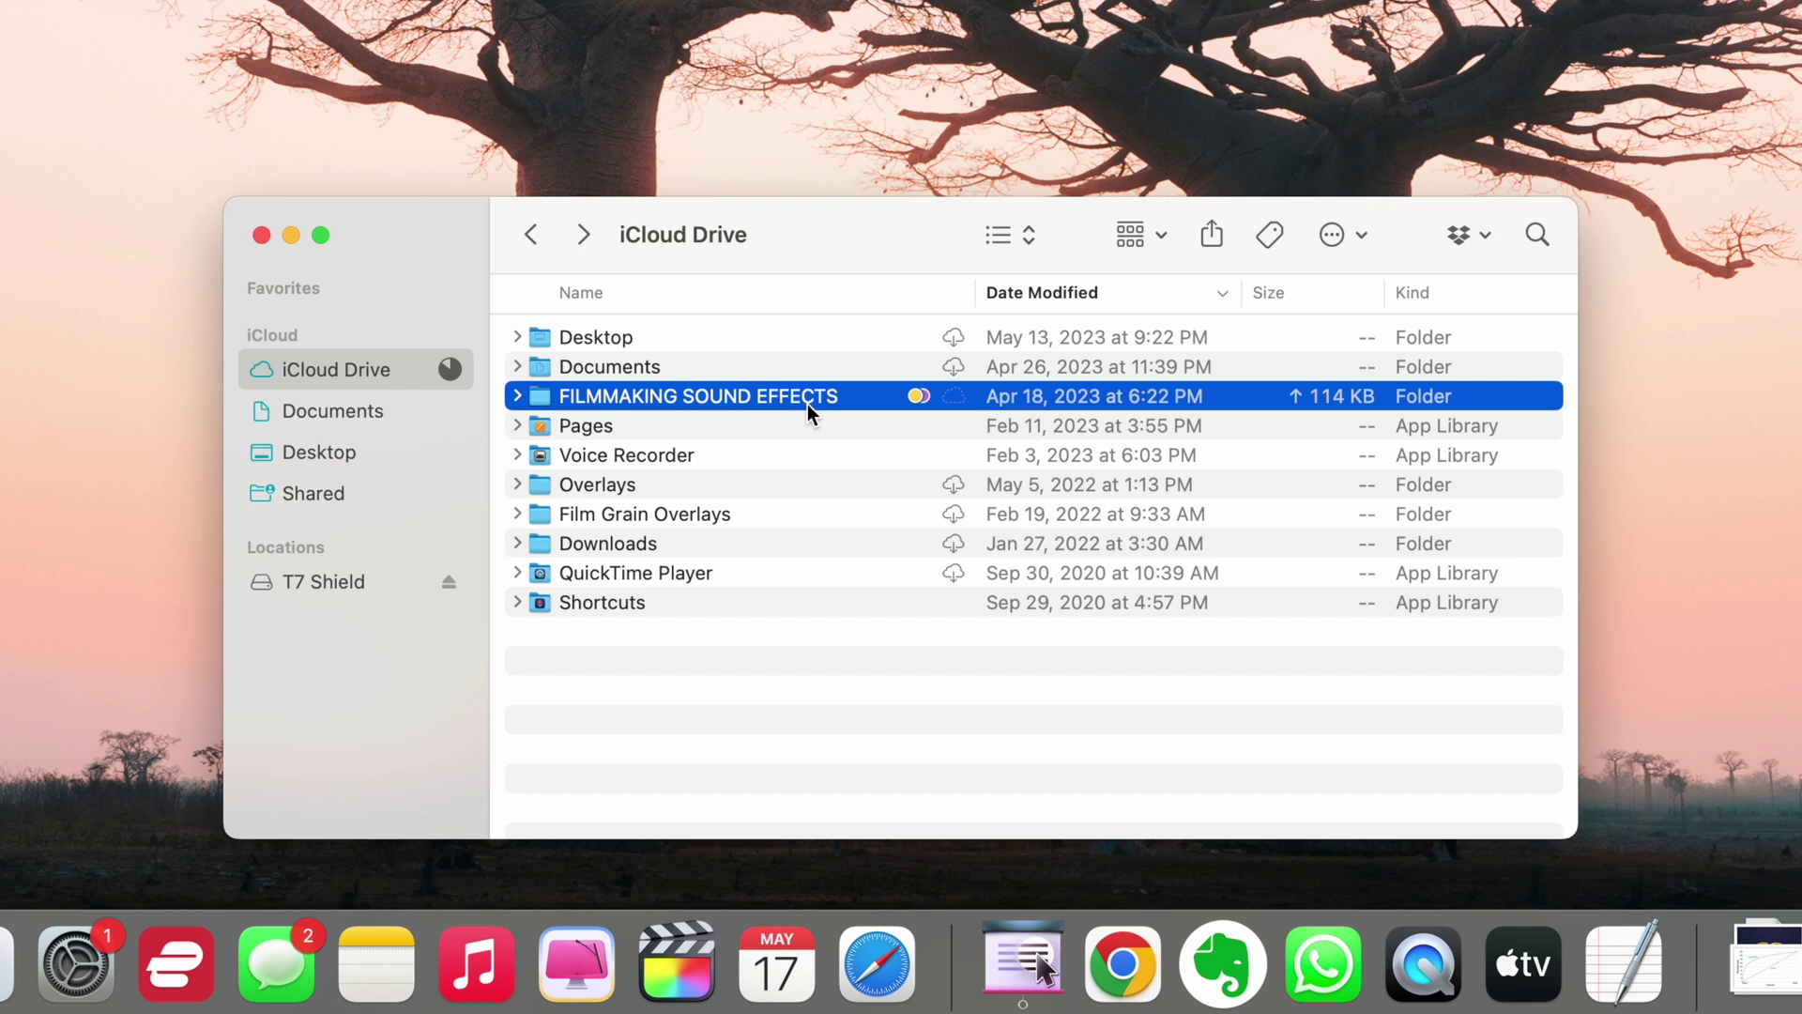
{"action": "right_click", "coordinate": [808, 403]}
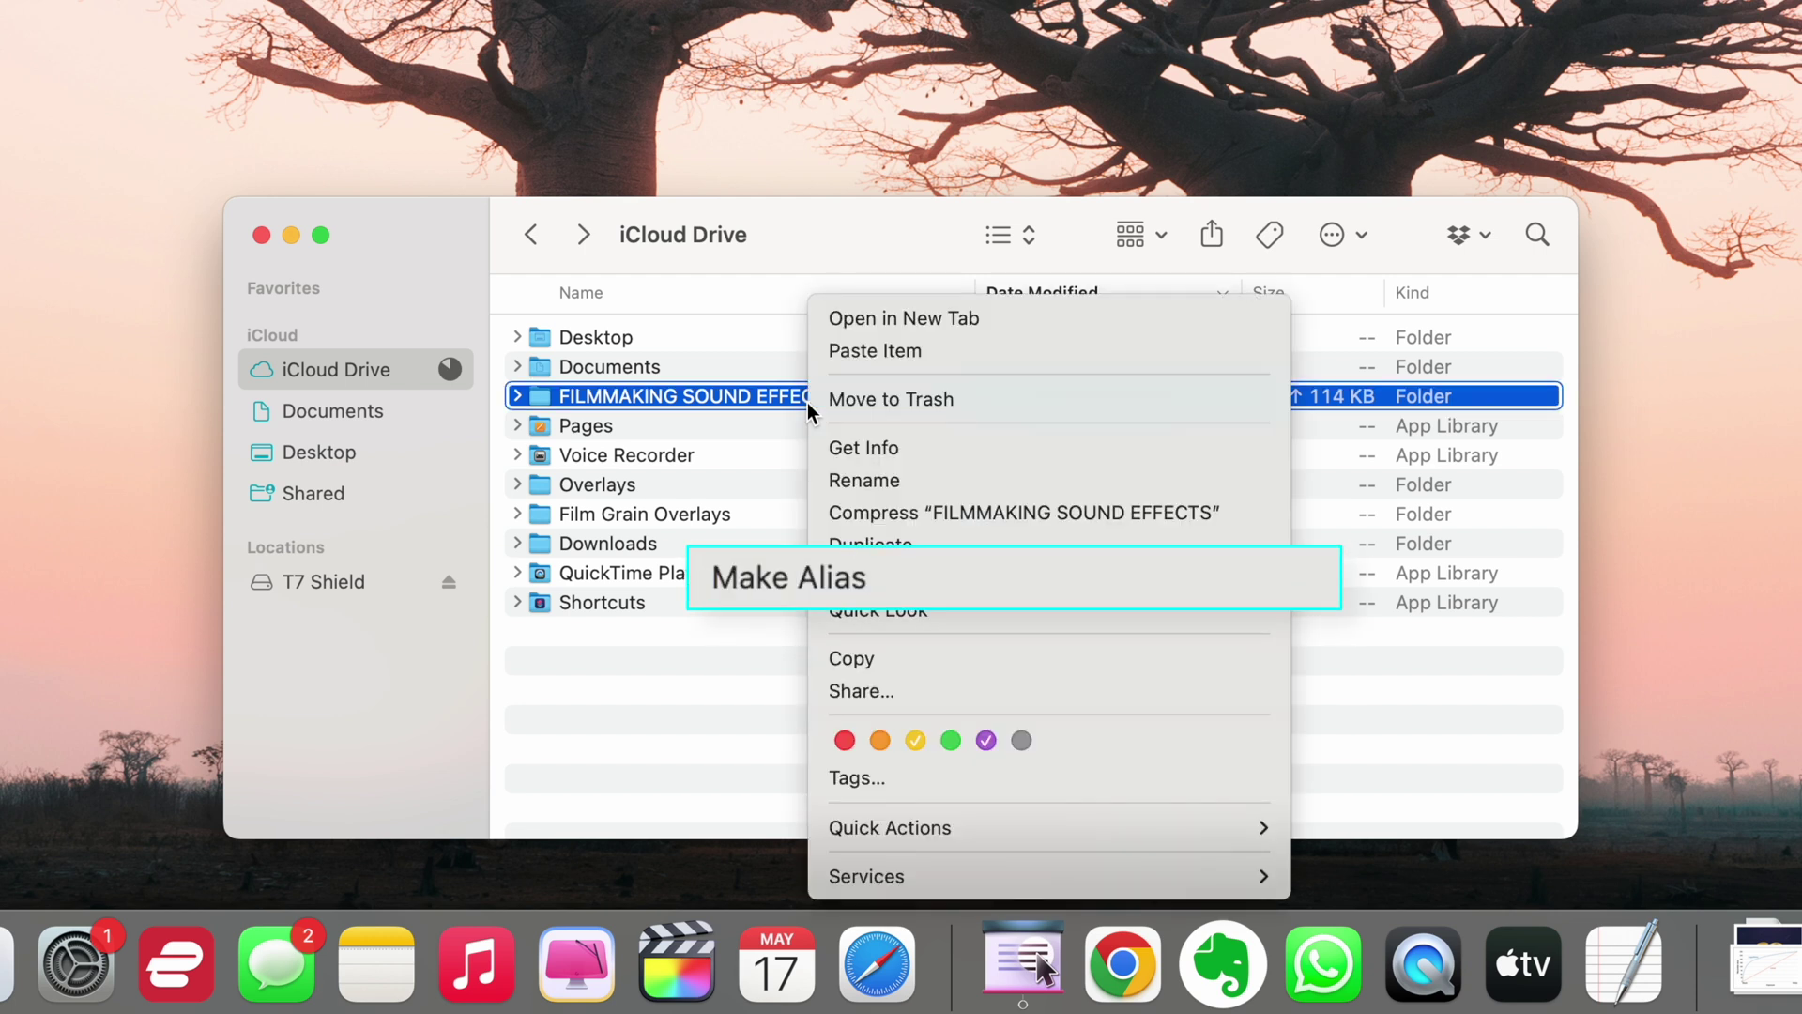
{"action": "left_click", "coordinate": [941, 573]}
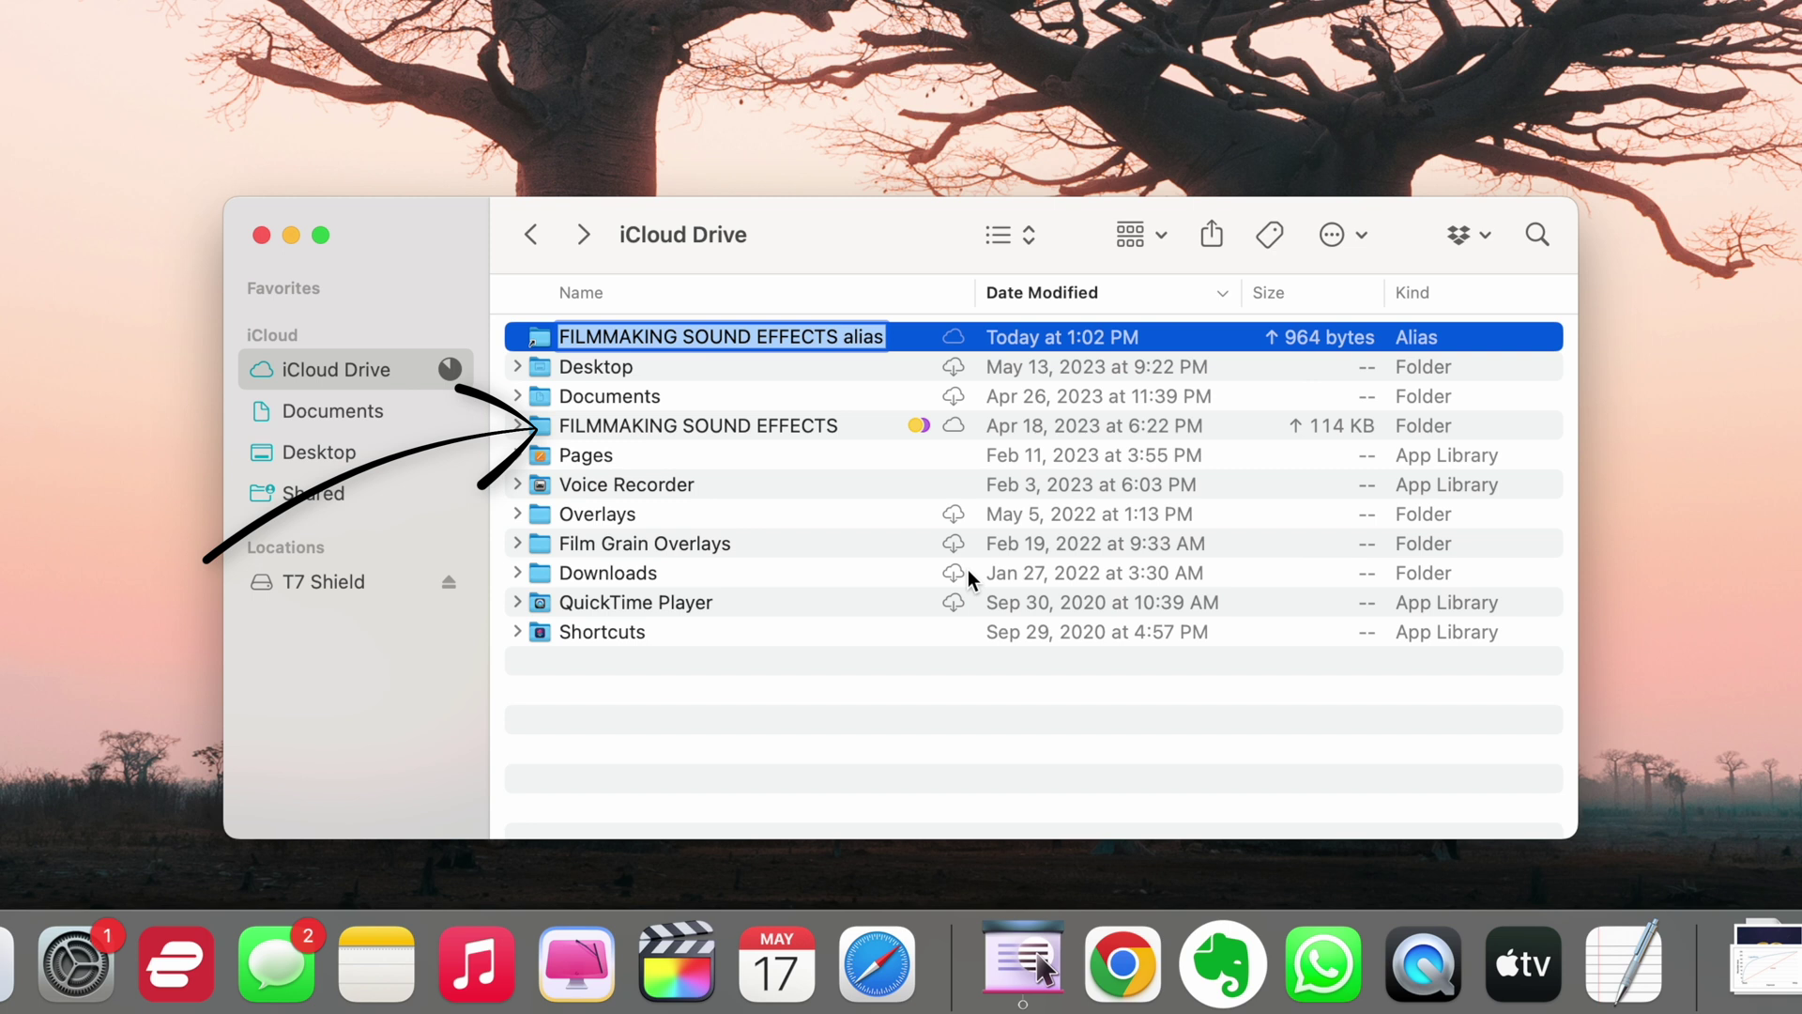
{"action": "key", "text": "Return"}
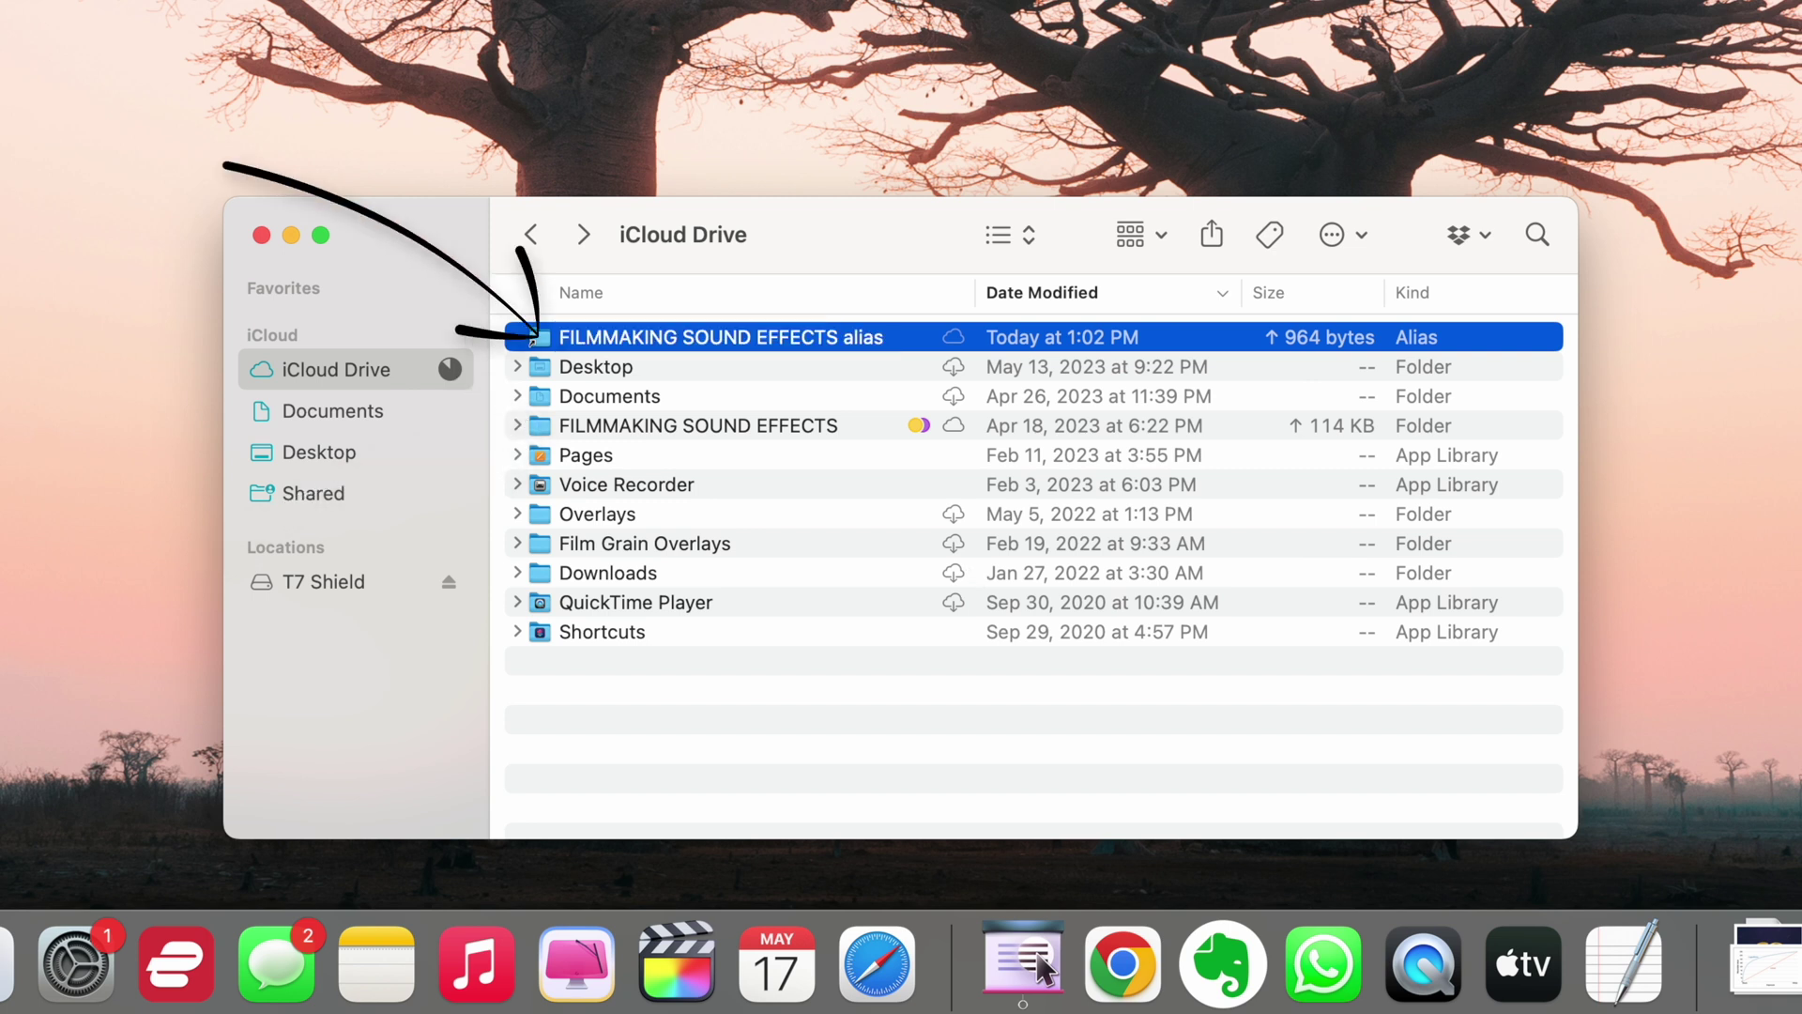
{"action": "key", "text": "super+c"}
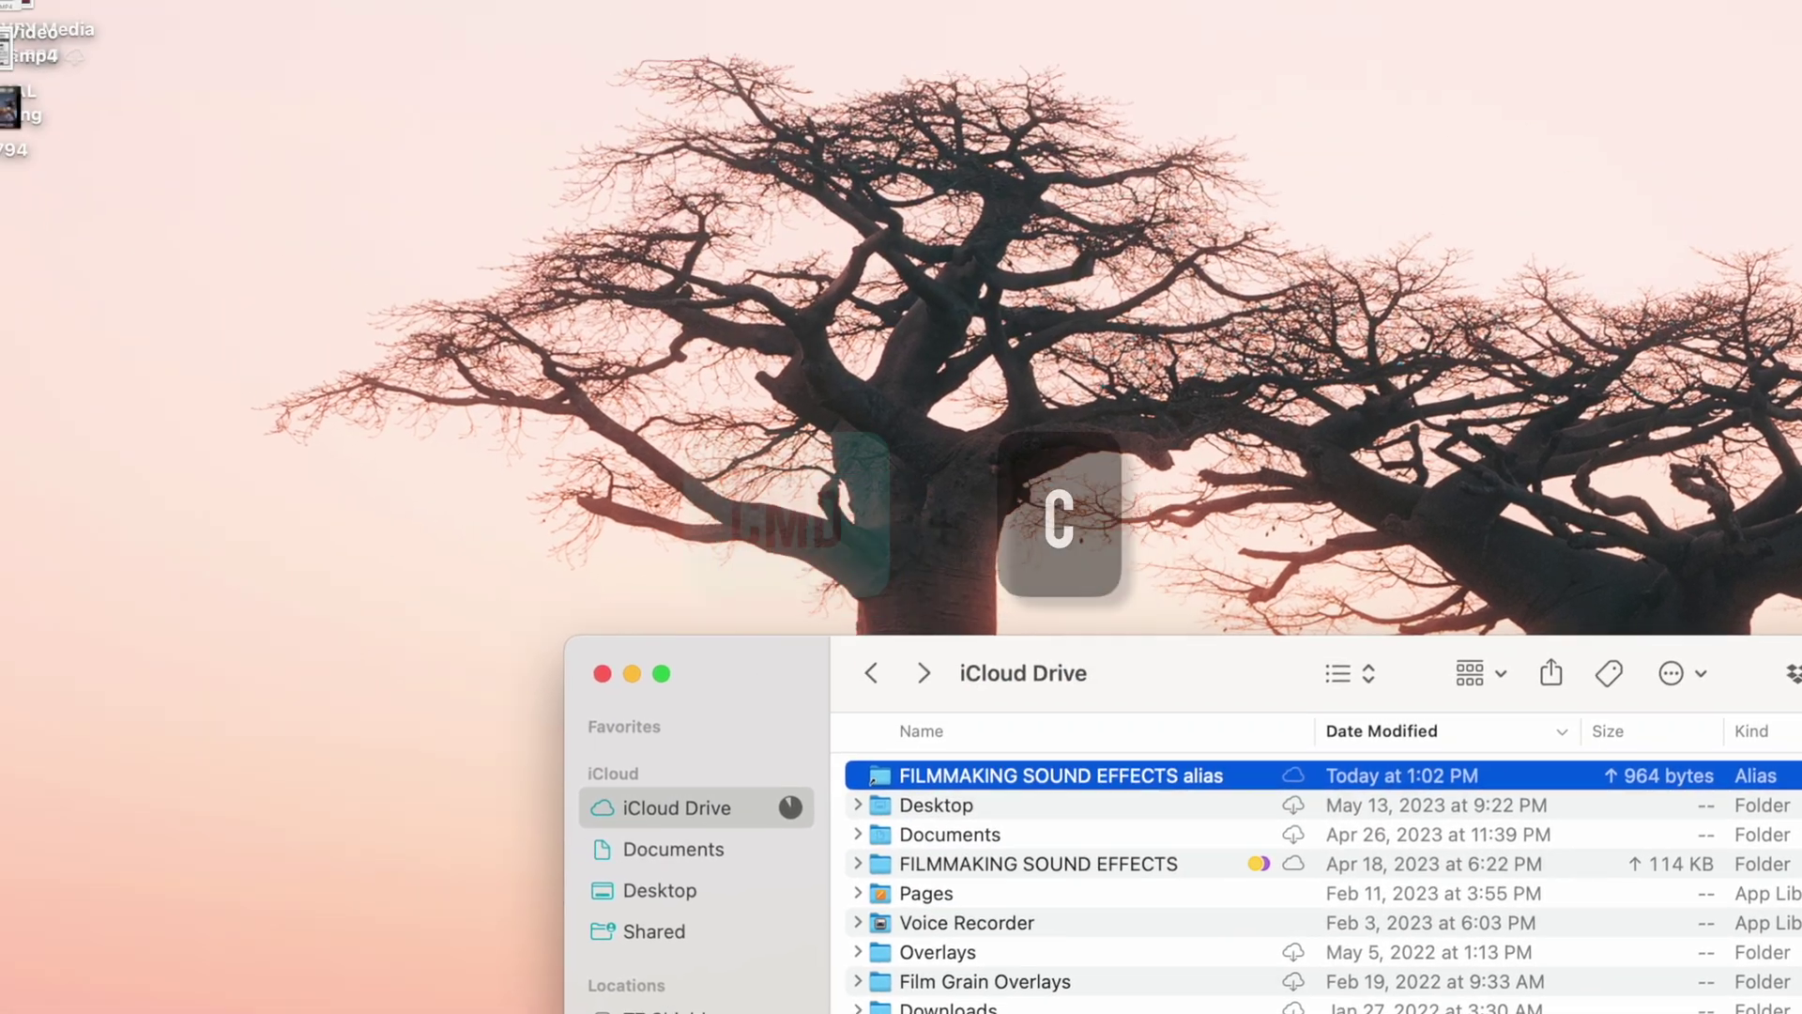
{"action": "left_click", "coordinate": [381, 19]}
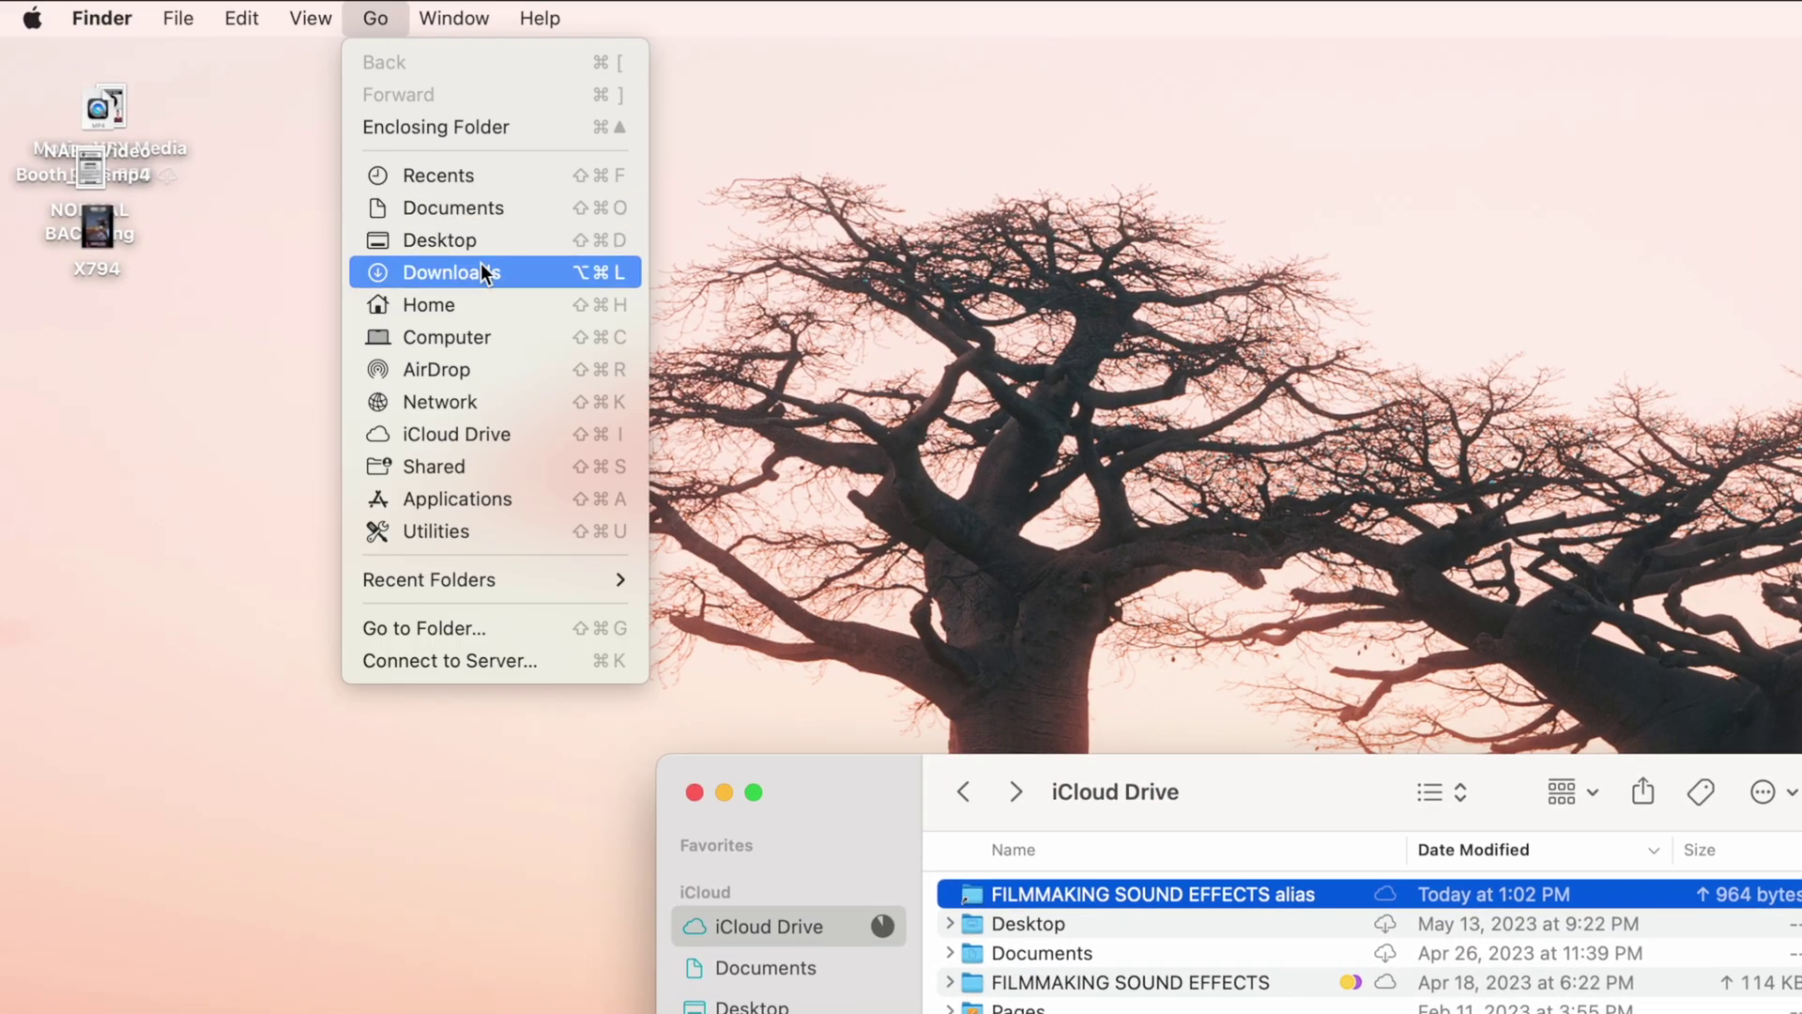
Step: Paste the alias into Macintosh HD > Library > Audio > Apple Loops > Apple > Final Cut Pro Sound Effects
{"action": "left_click", "coordinate": [447, 337]}
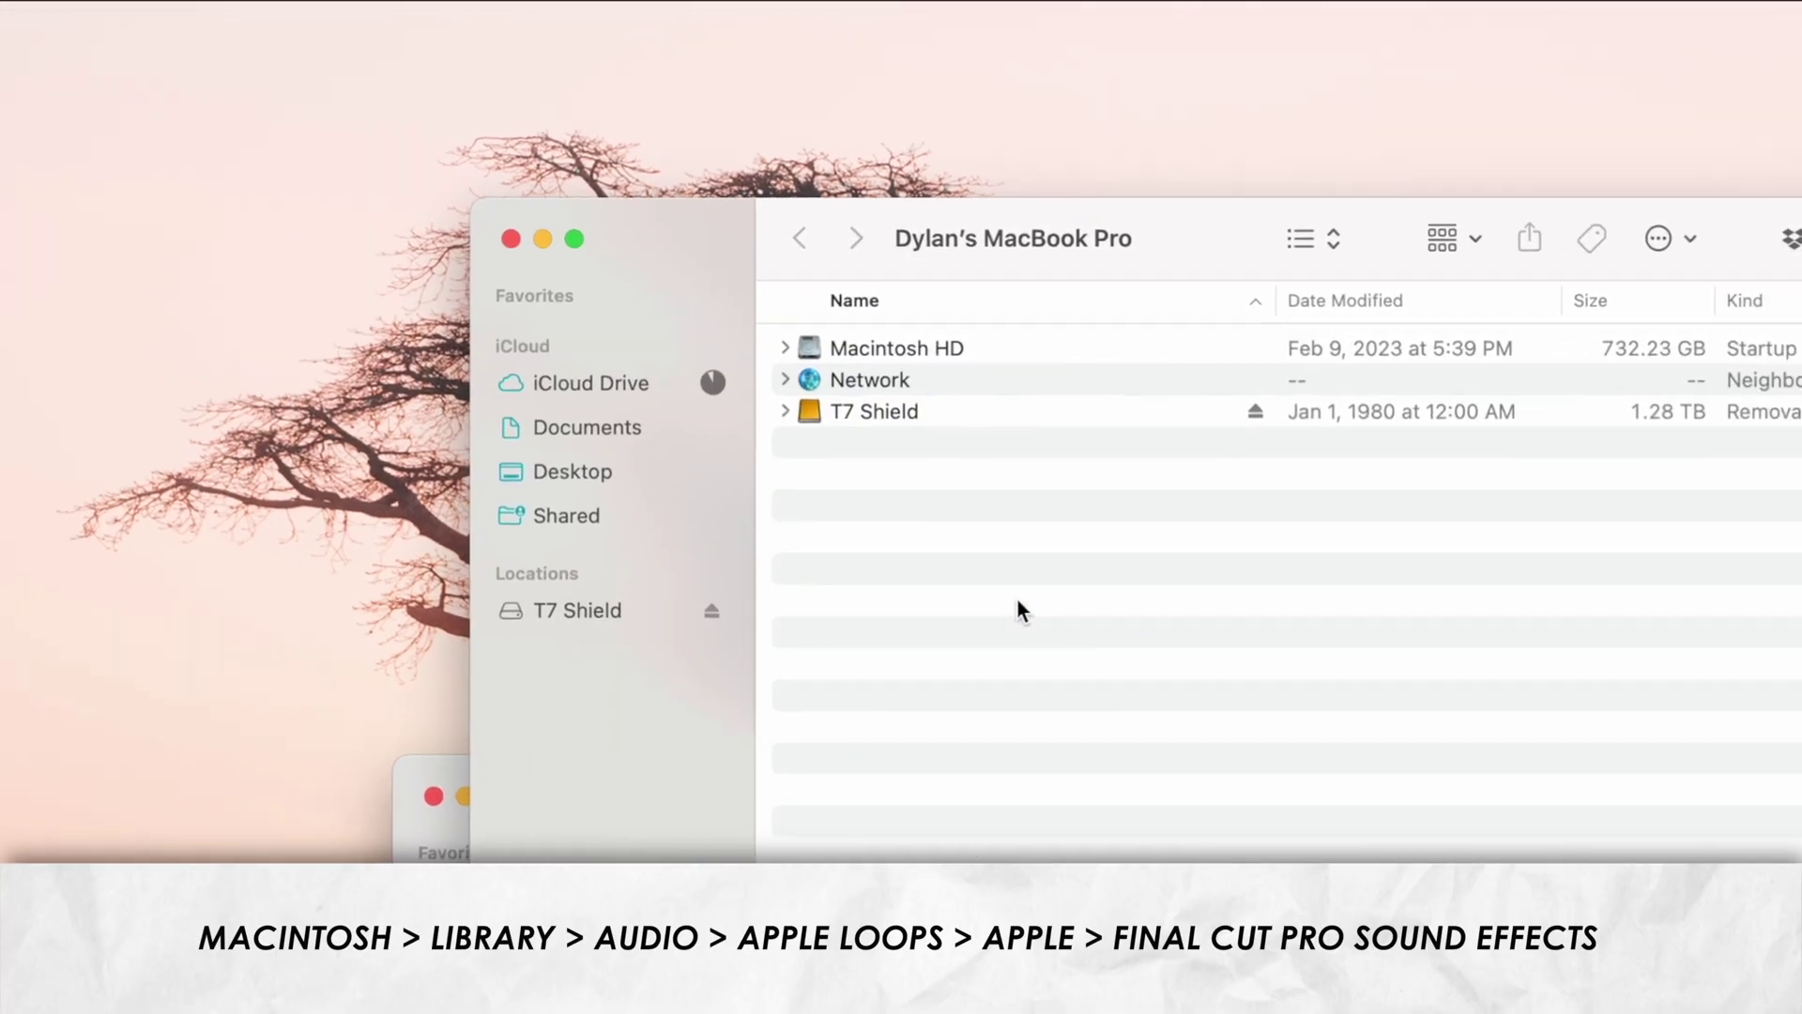
{"action": "double_click", "coordinate": [651, 328]}
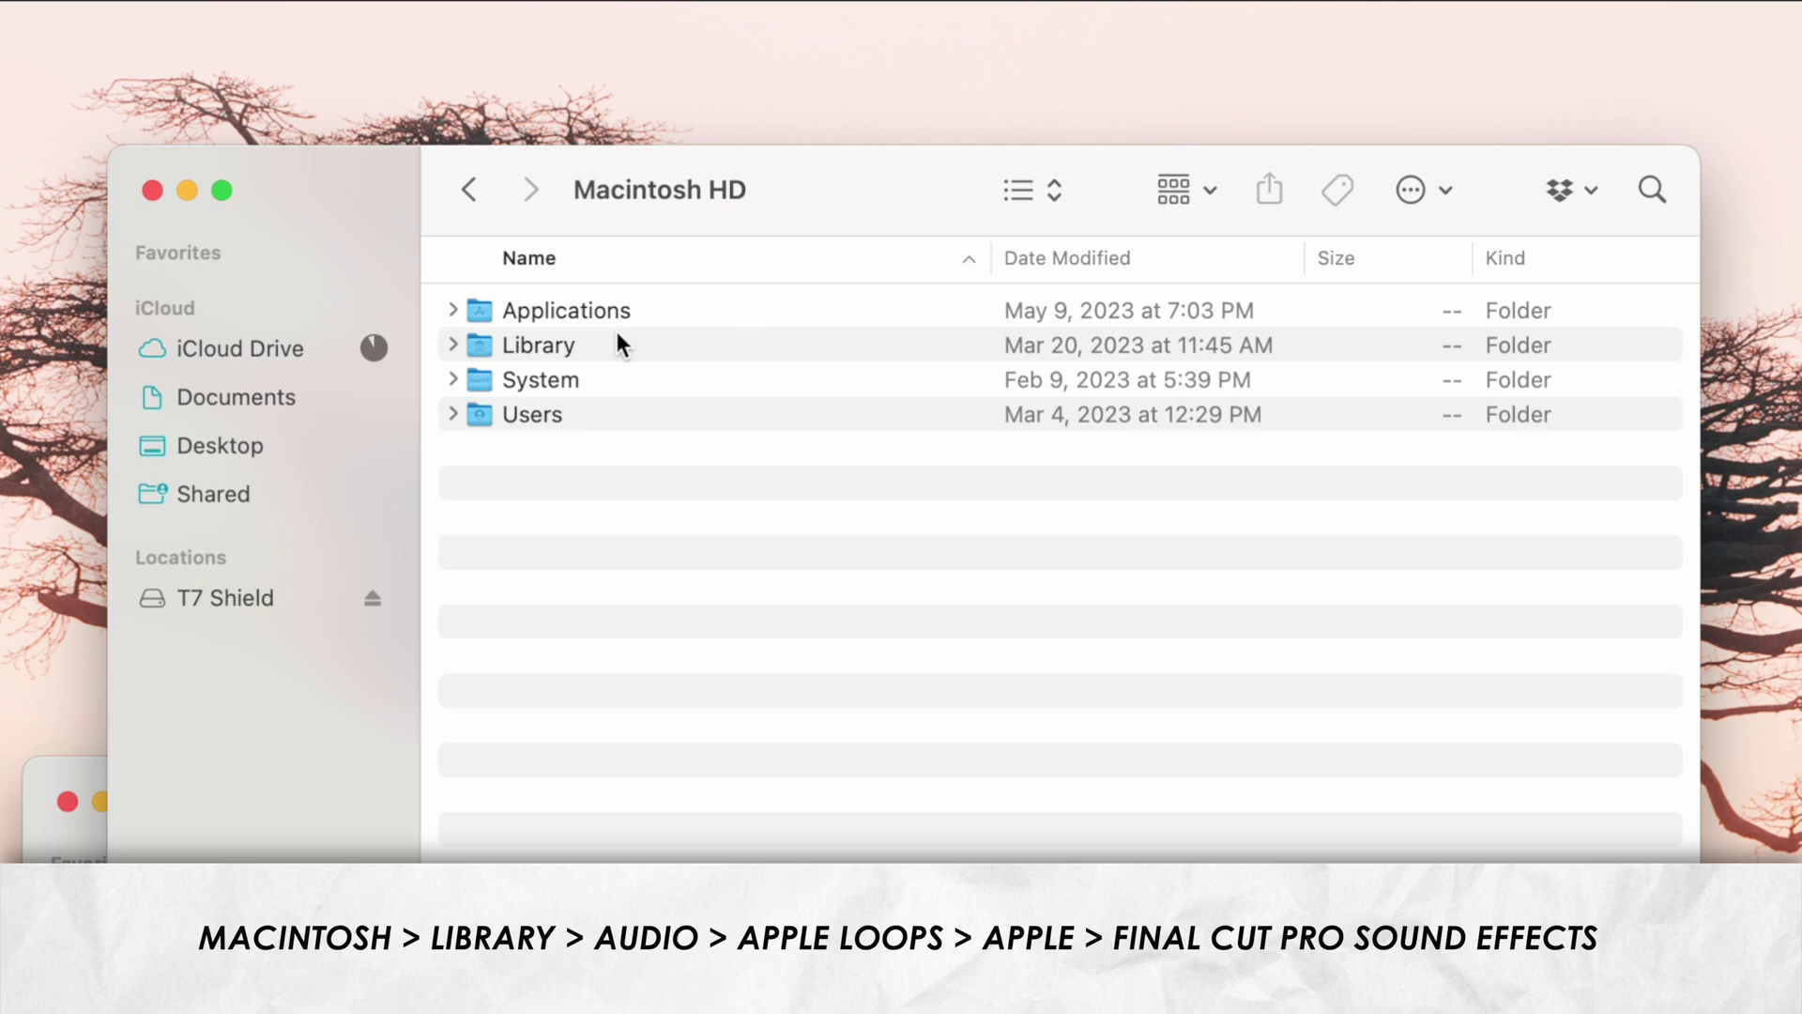
{"action": "double_click", "coordinate": [617, 341]}
{"action": "double_click", "coordinate": [617, 378]}
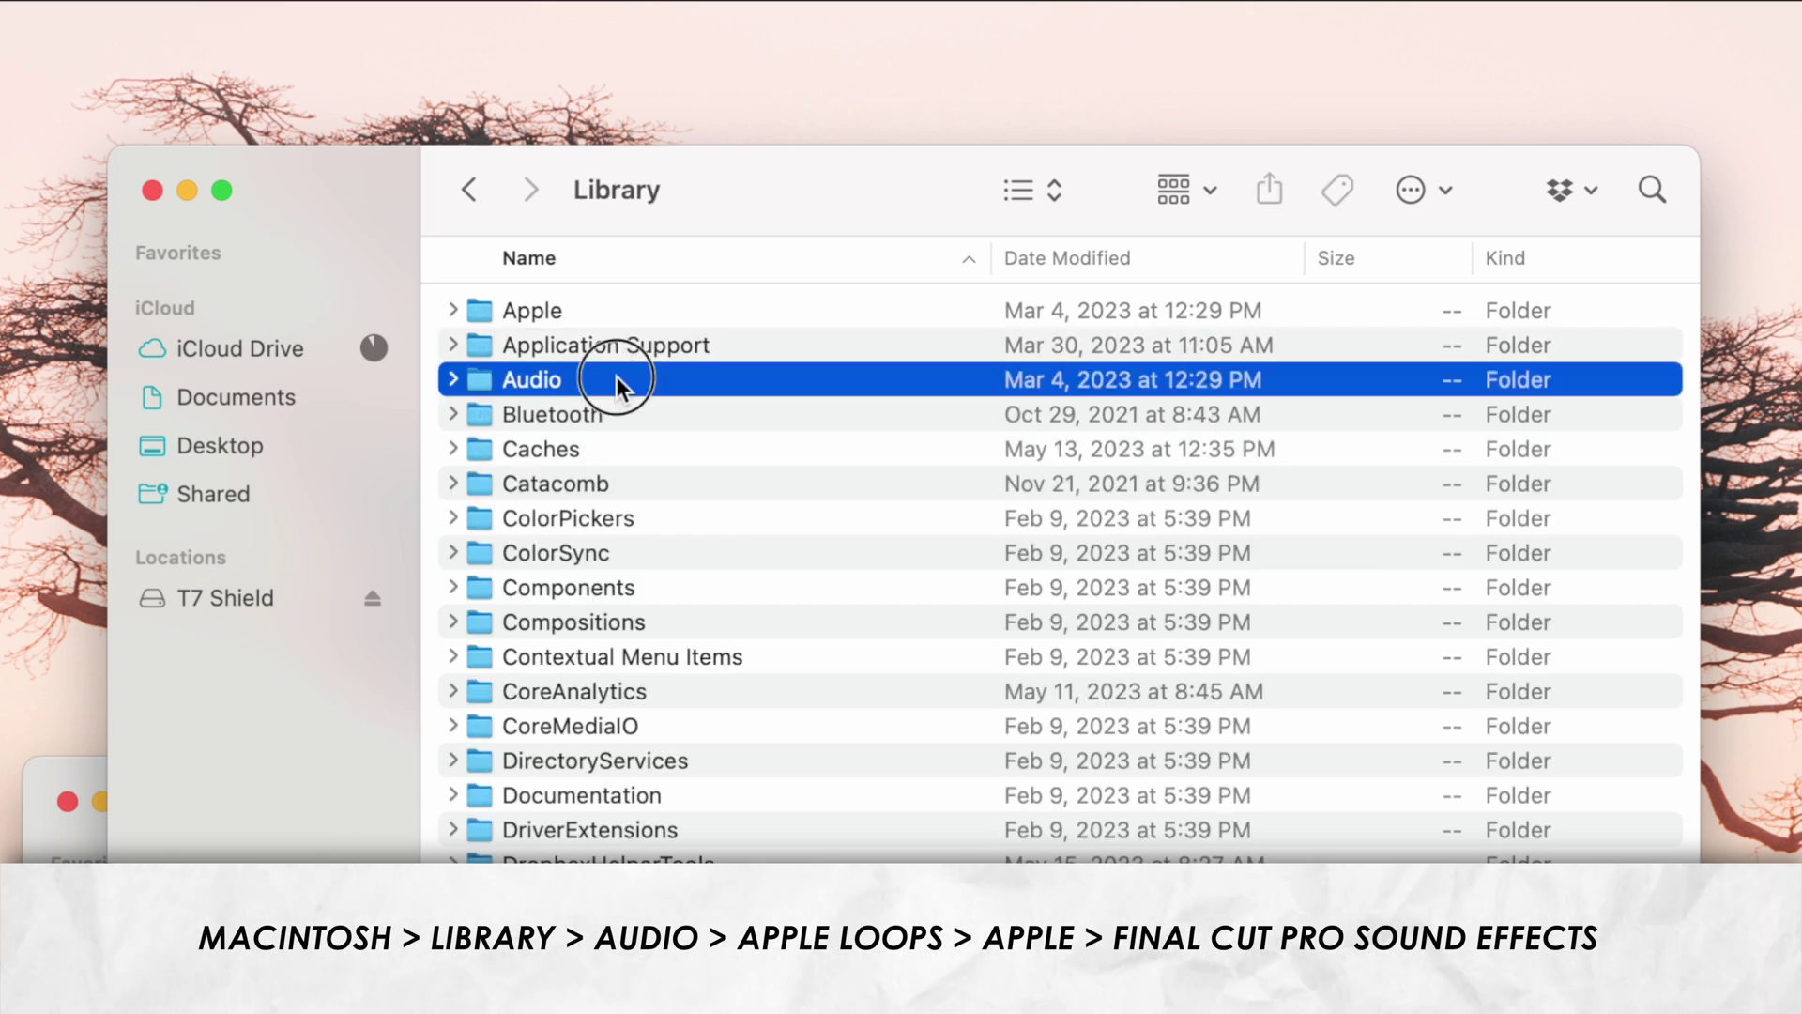
{"action": "double_click", "coordinate": [606, 312]}
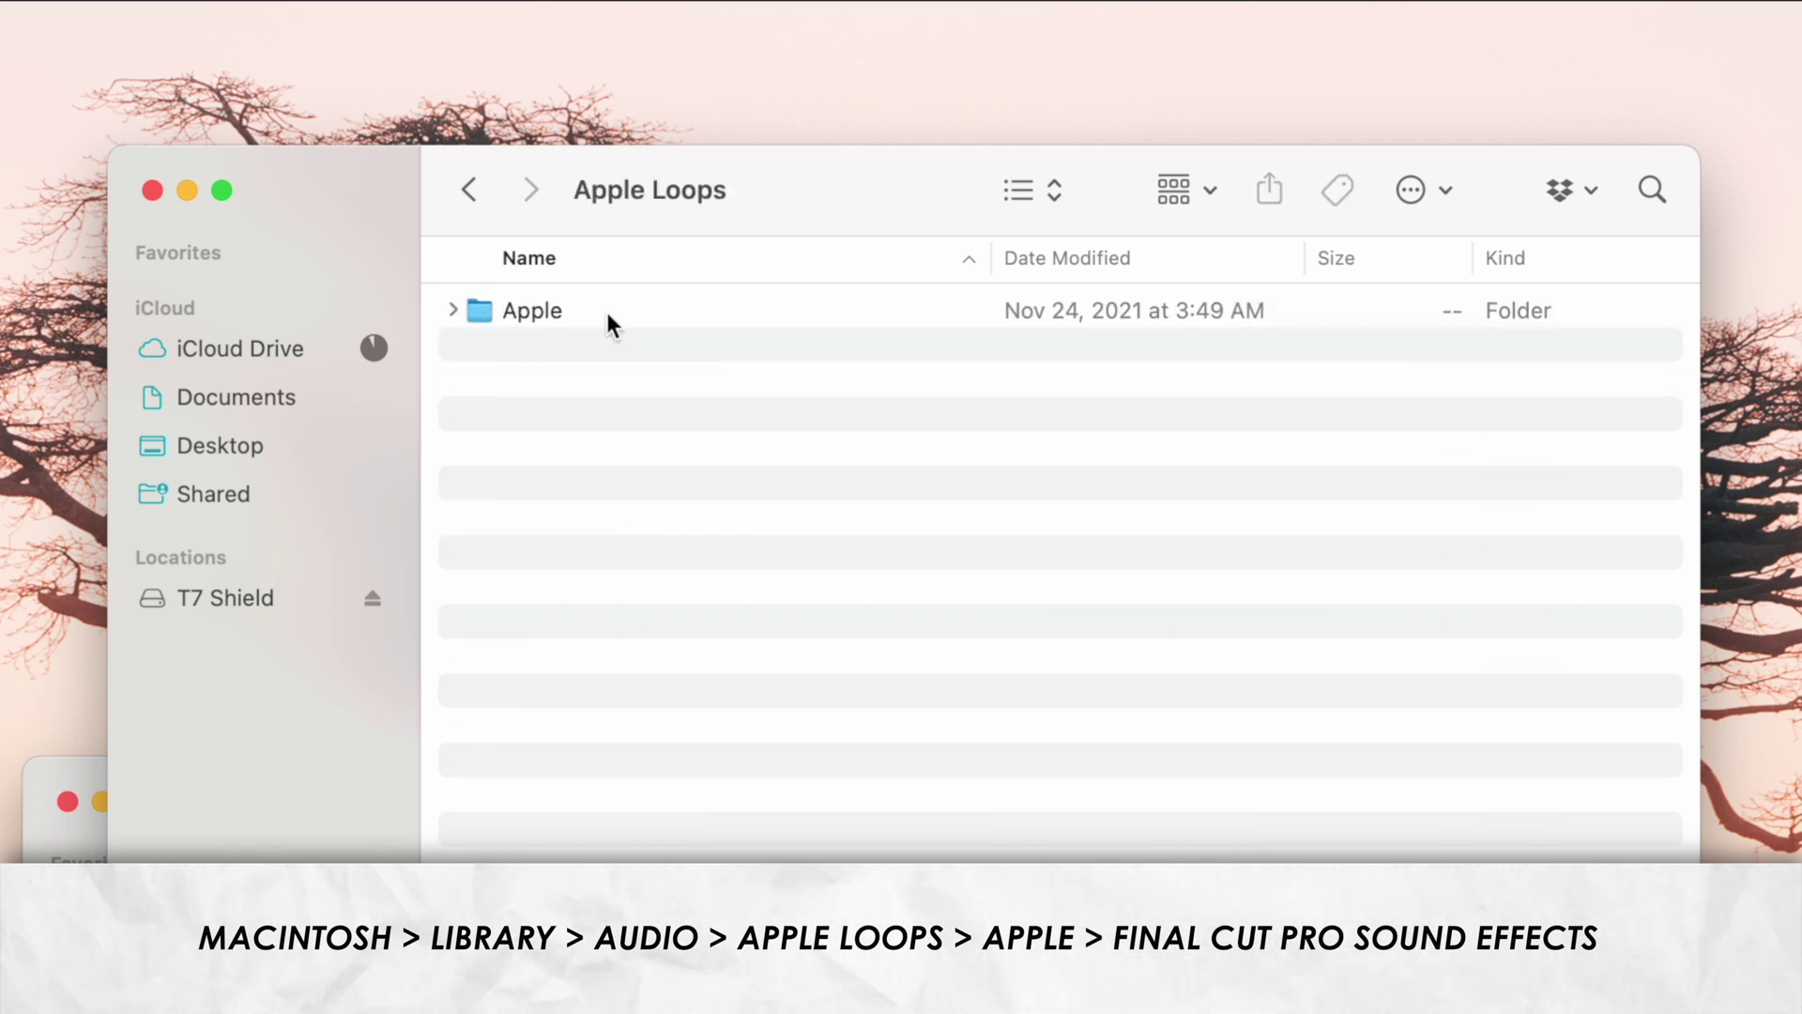
{"action": "left_click", "coordinate": [609, 319]}
{"action": "double_click", "coordinate": [607, 311]}
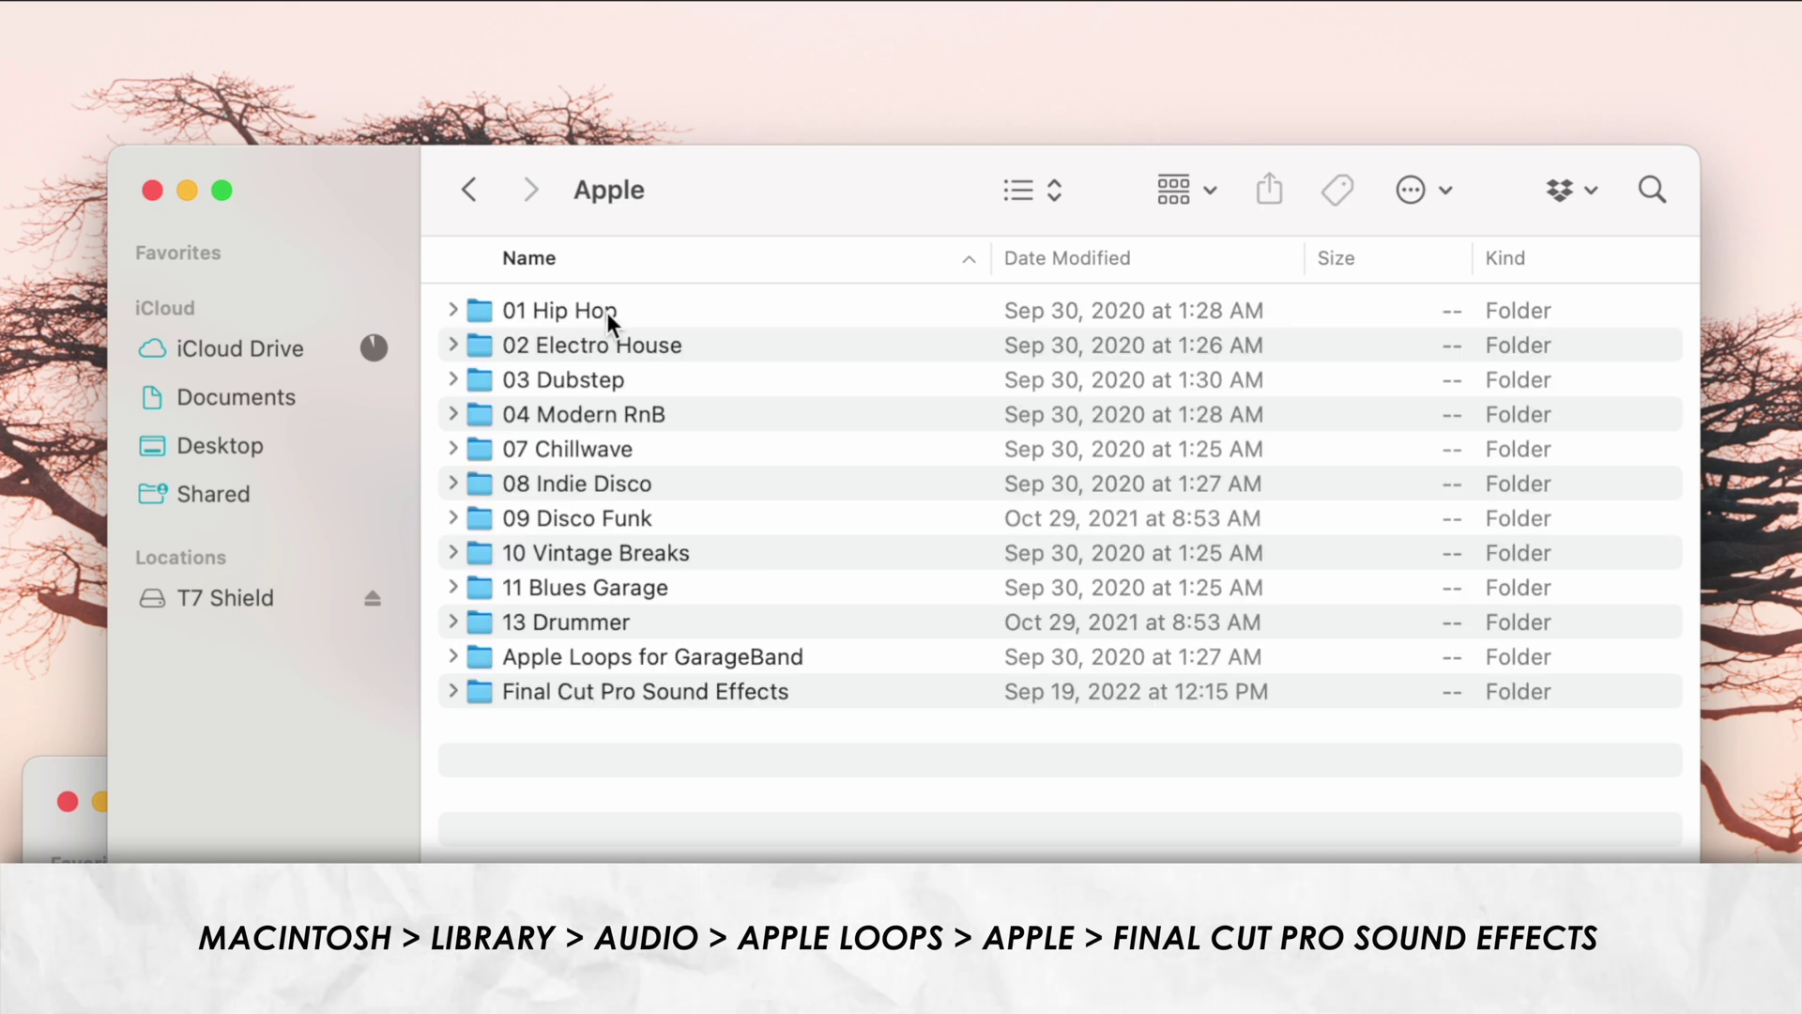
{"action": "double_click", "coordinate": [801, 692]}
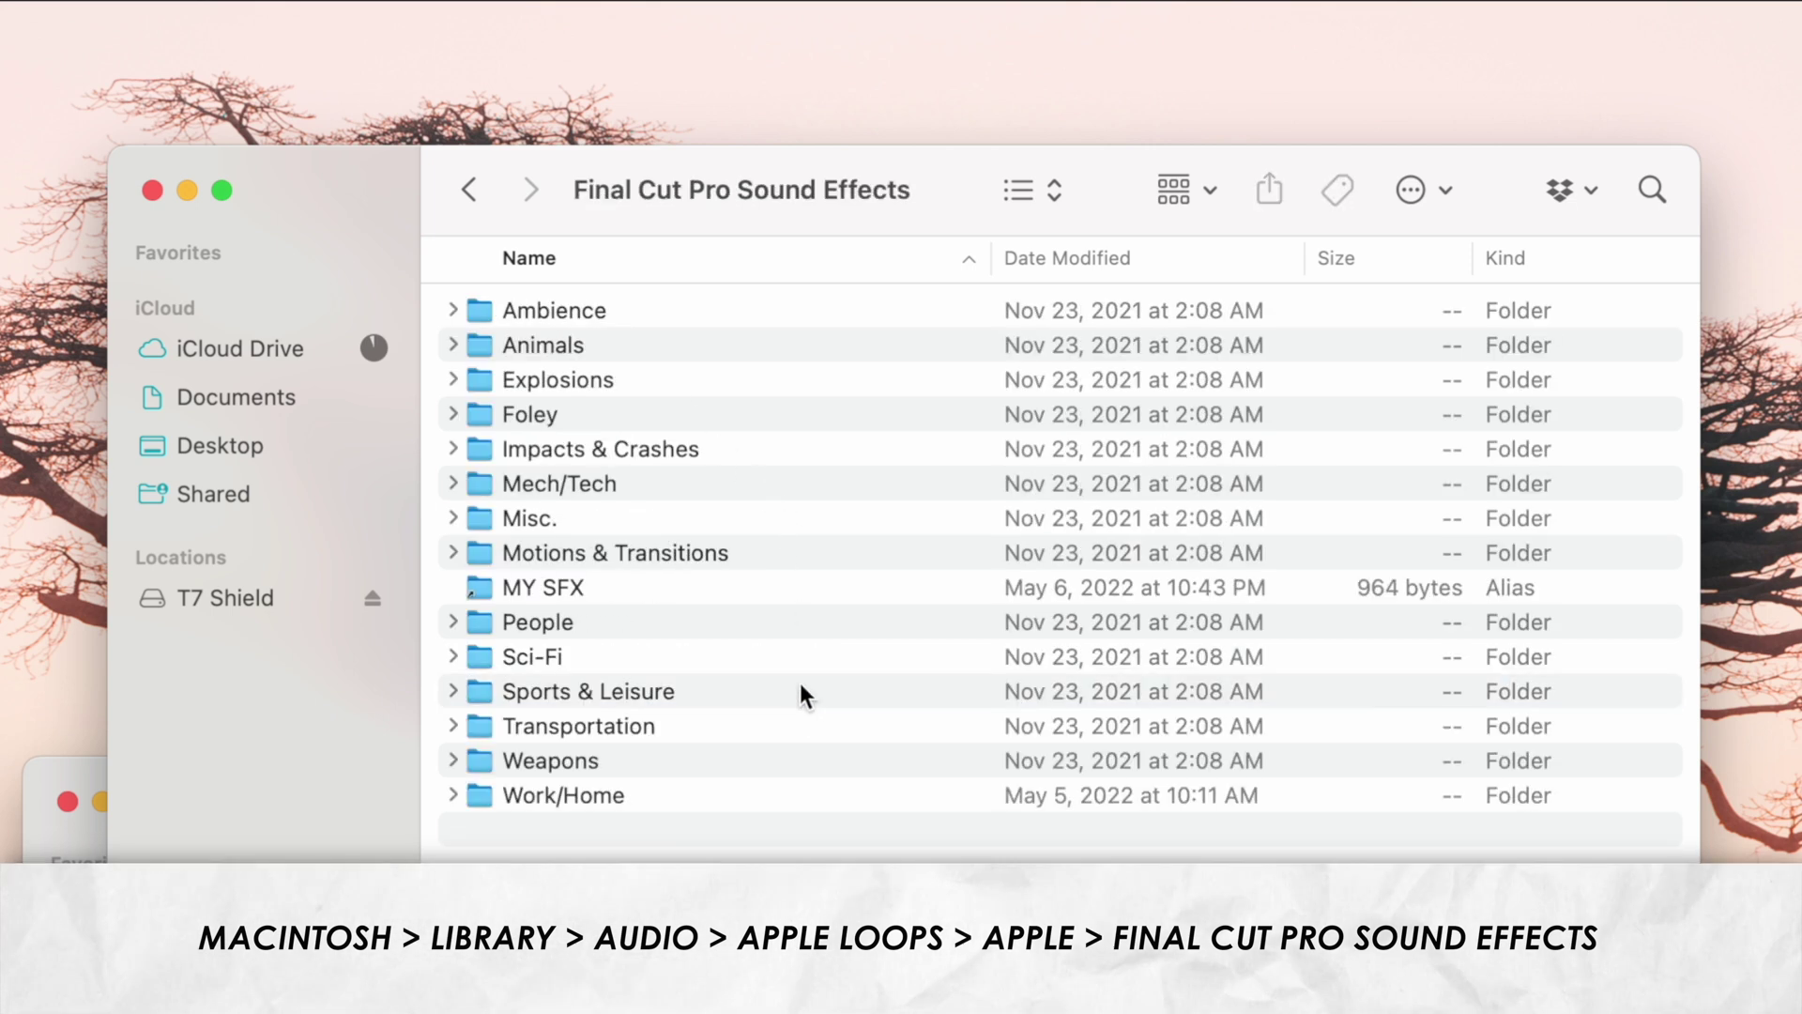
{"action": "key", "text": "super+v"}
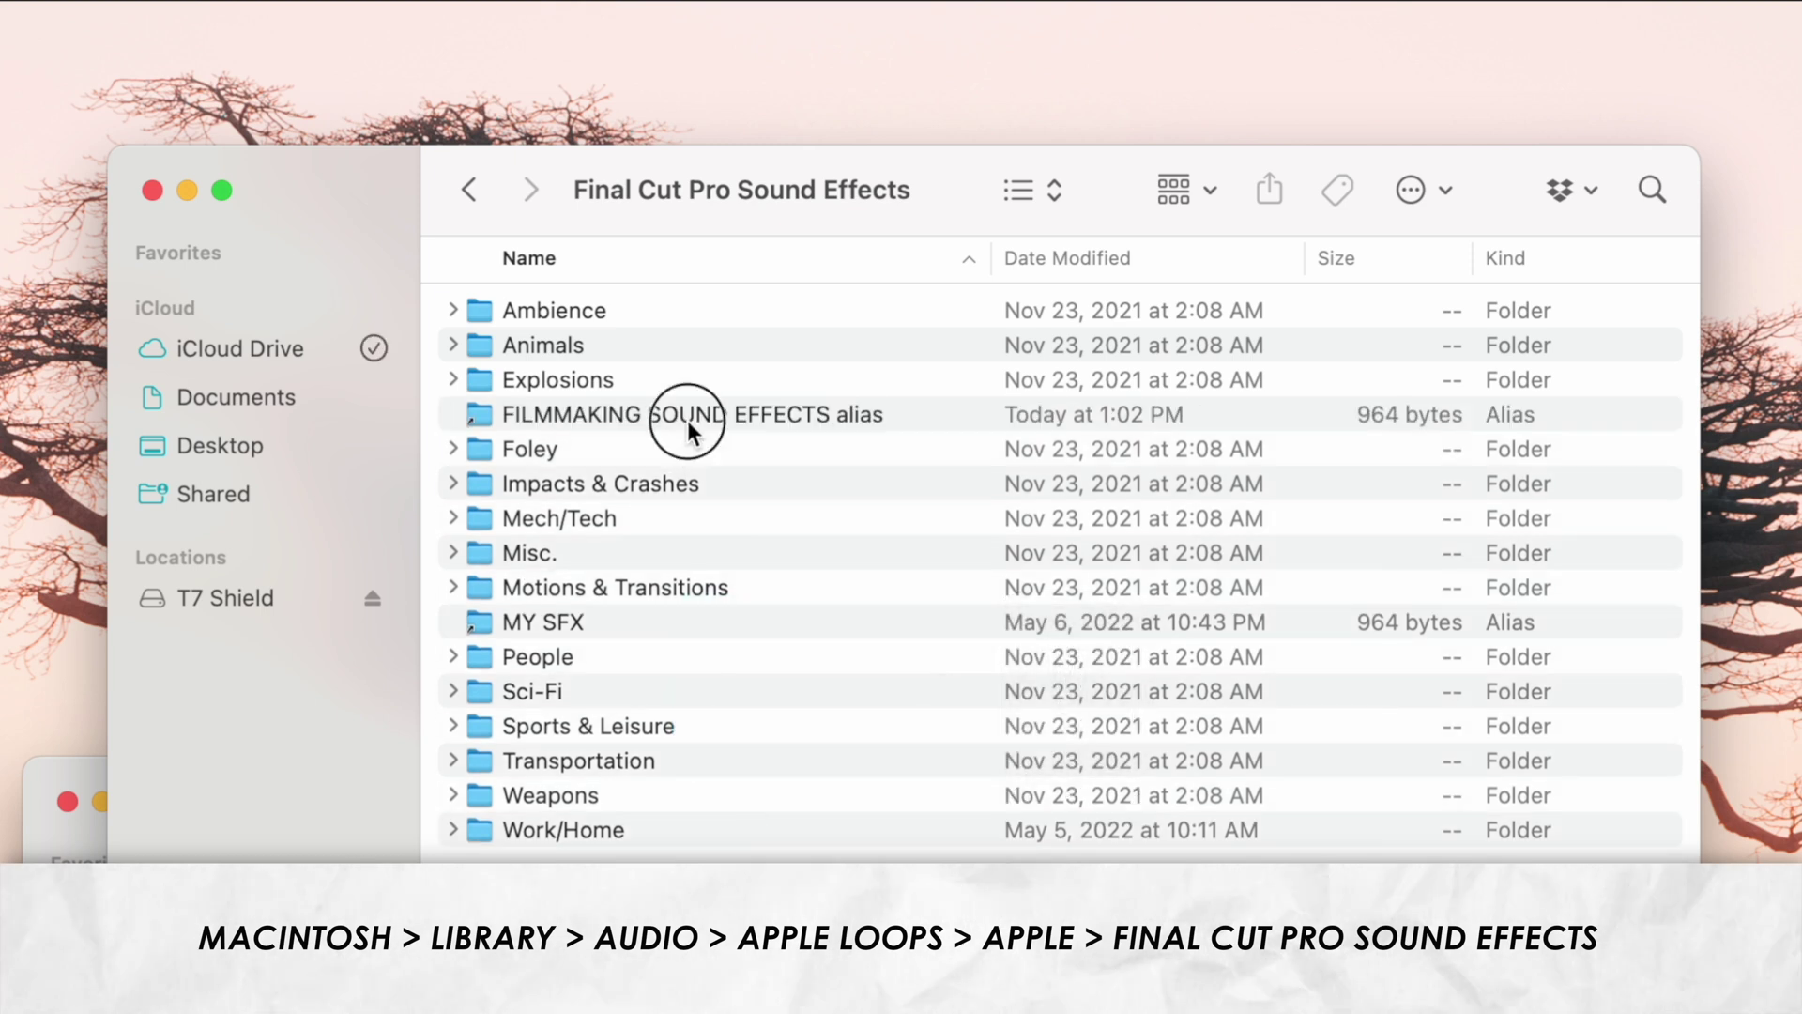
{"action": "left_click", "coordinate": [764, 414]}
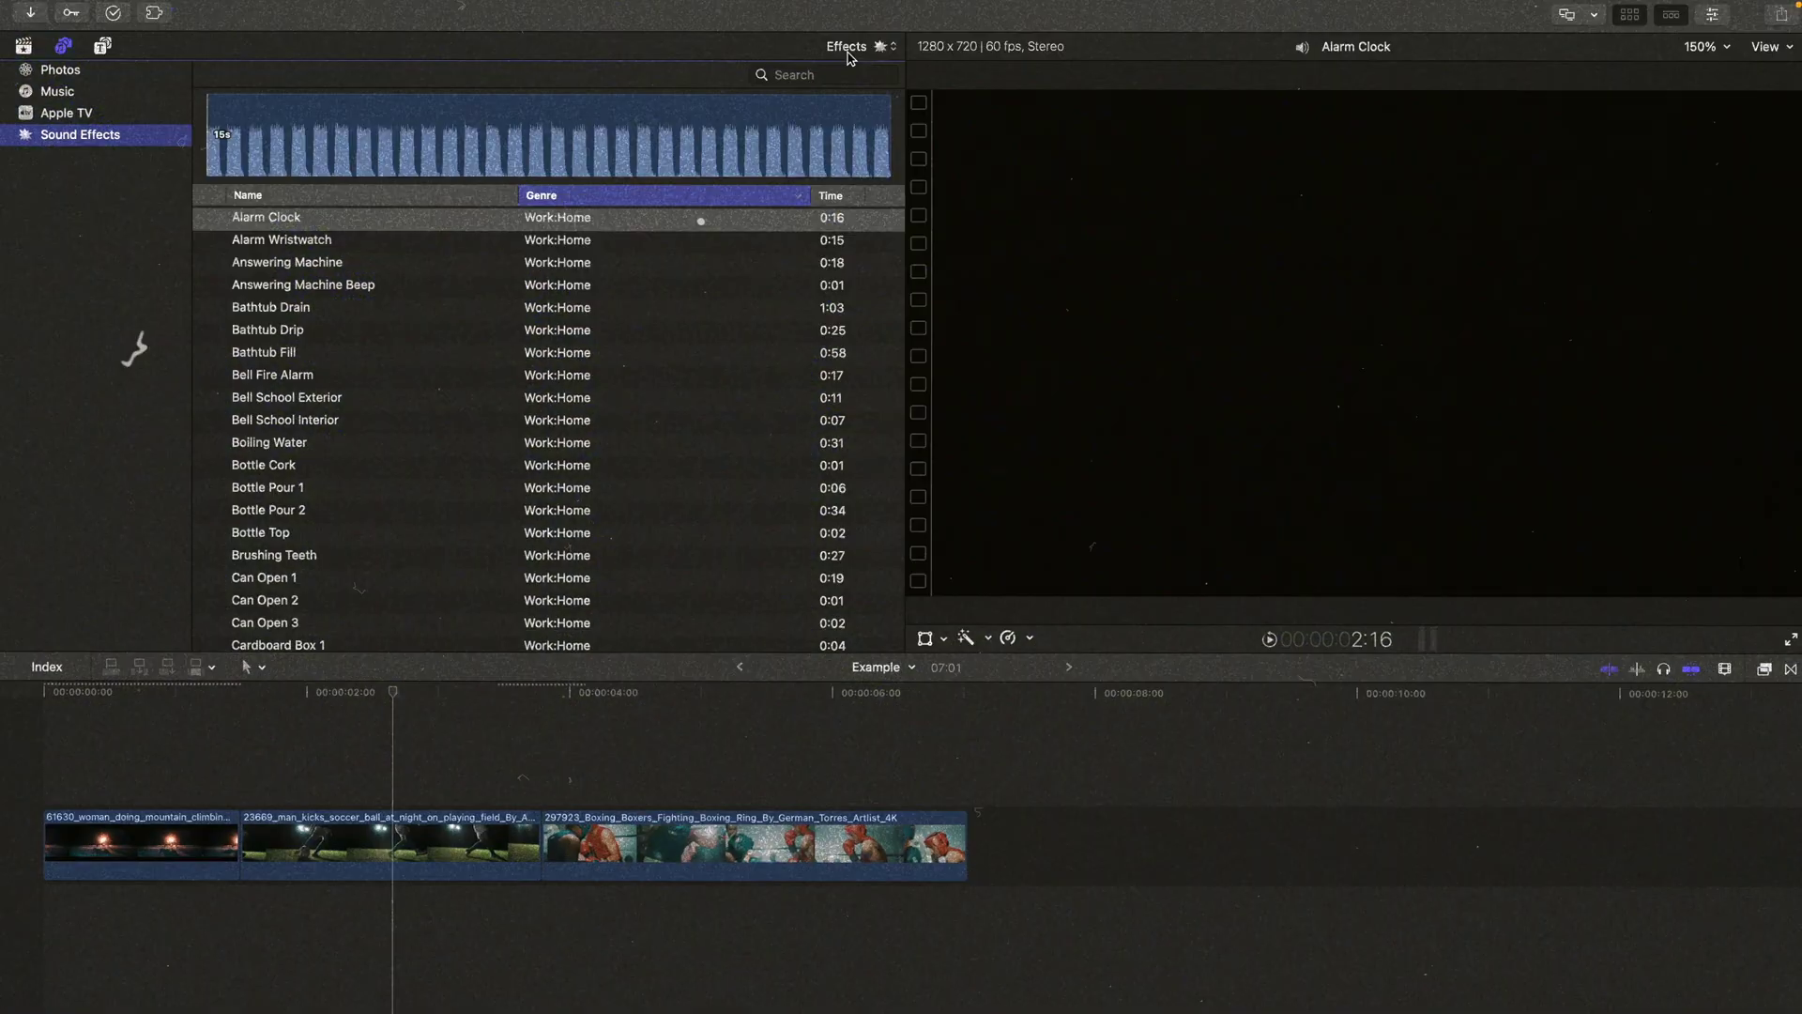
Step: Check the Sound Effects category list for the new FILMMAKING SOUND EFFECTS folder
{"action": "left_click", "coordinate": [849, 50]}
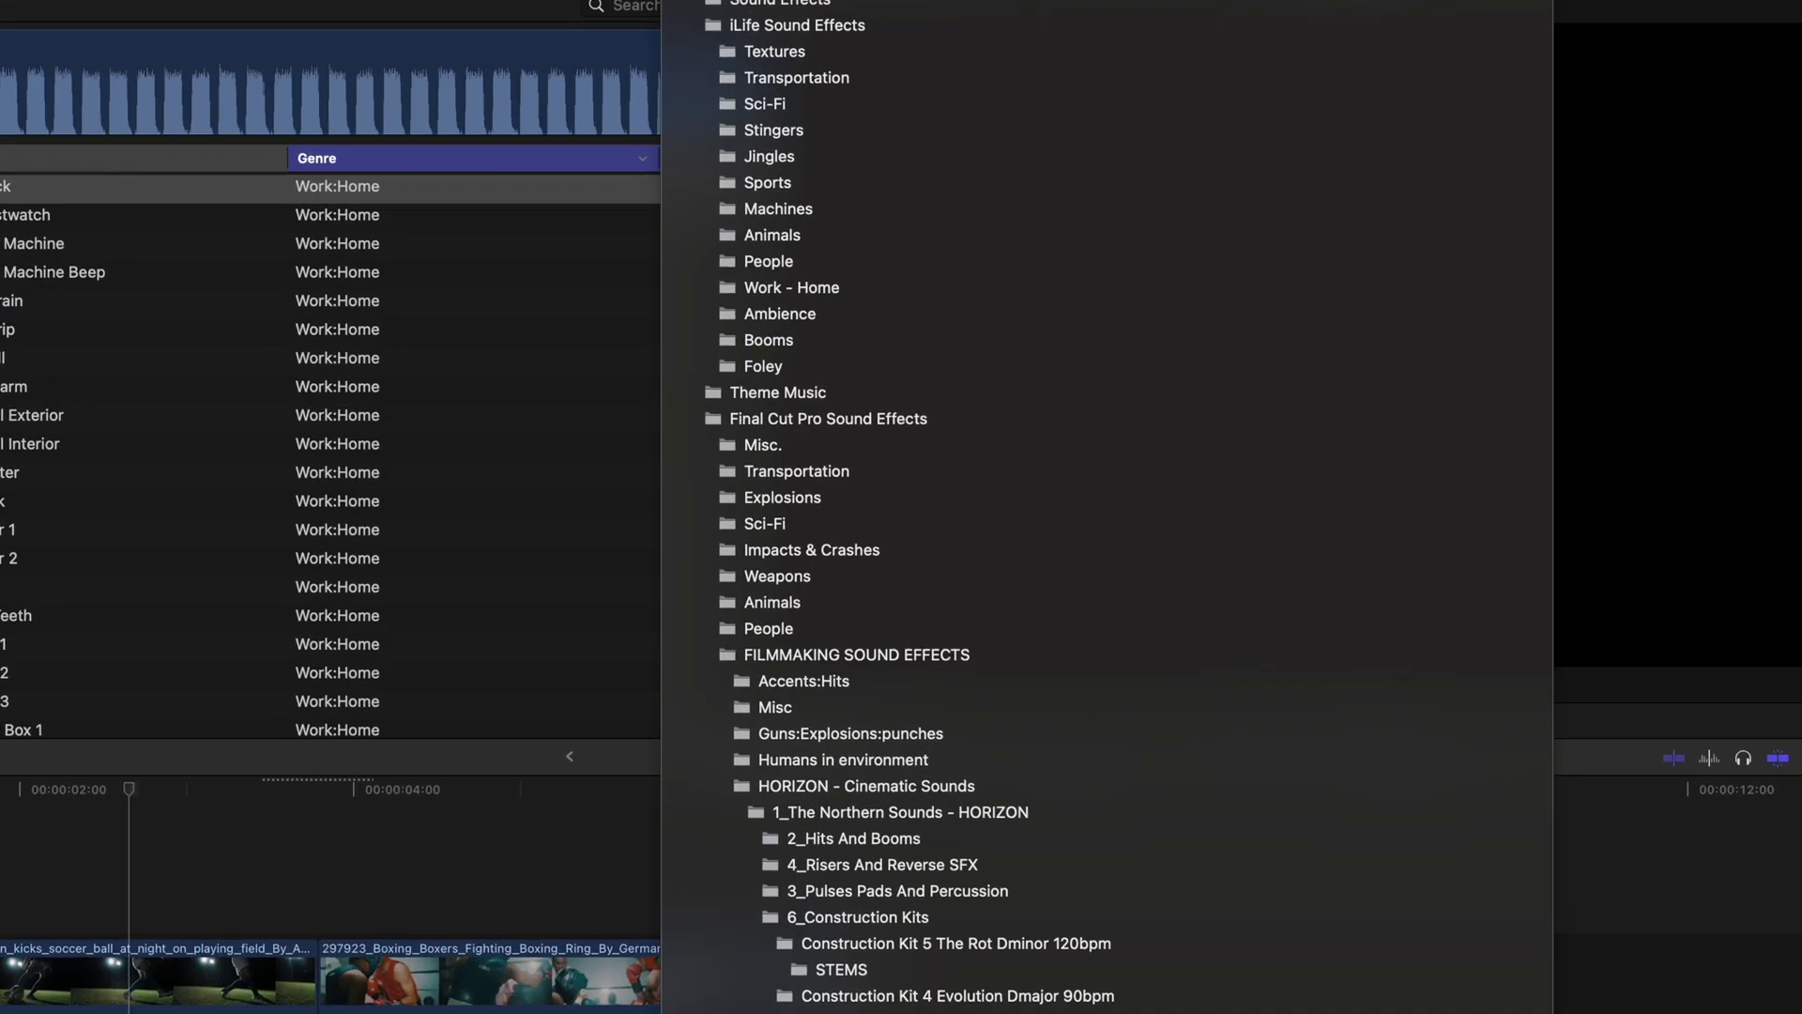
{"action": "scroll", "coordinate": [918, 719], "scroll_direction": "down", "scroll_amount": 10}
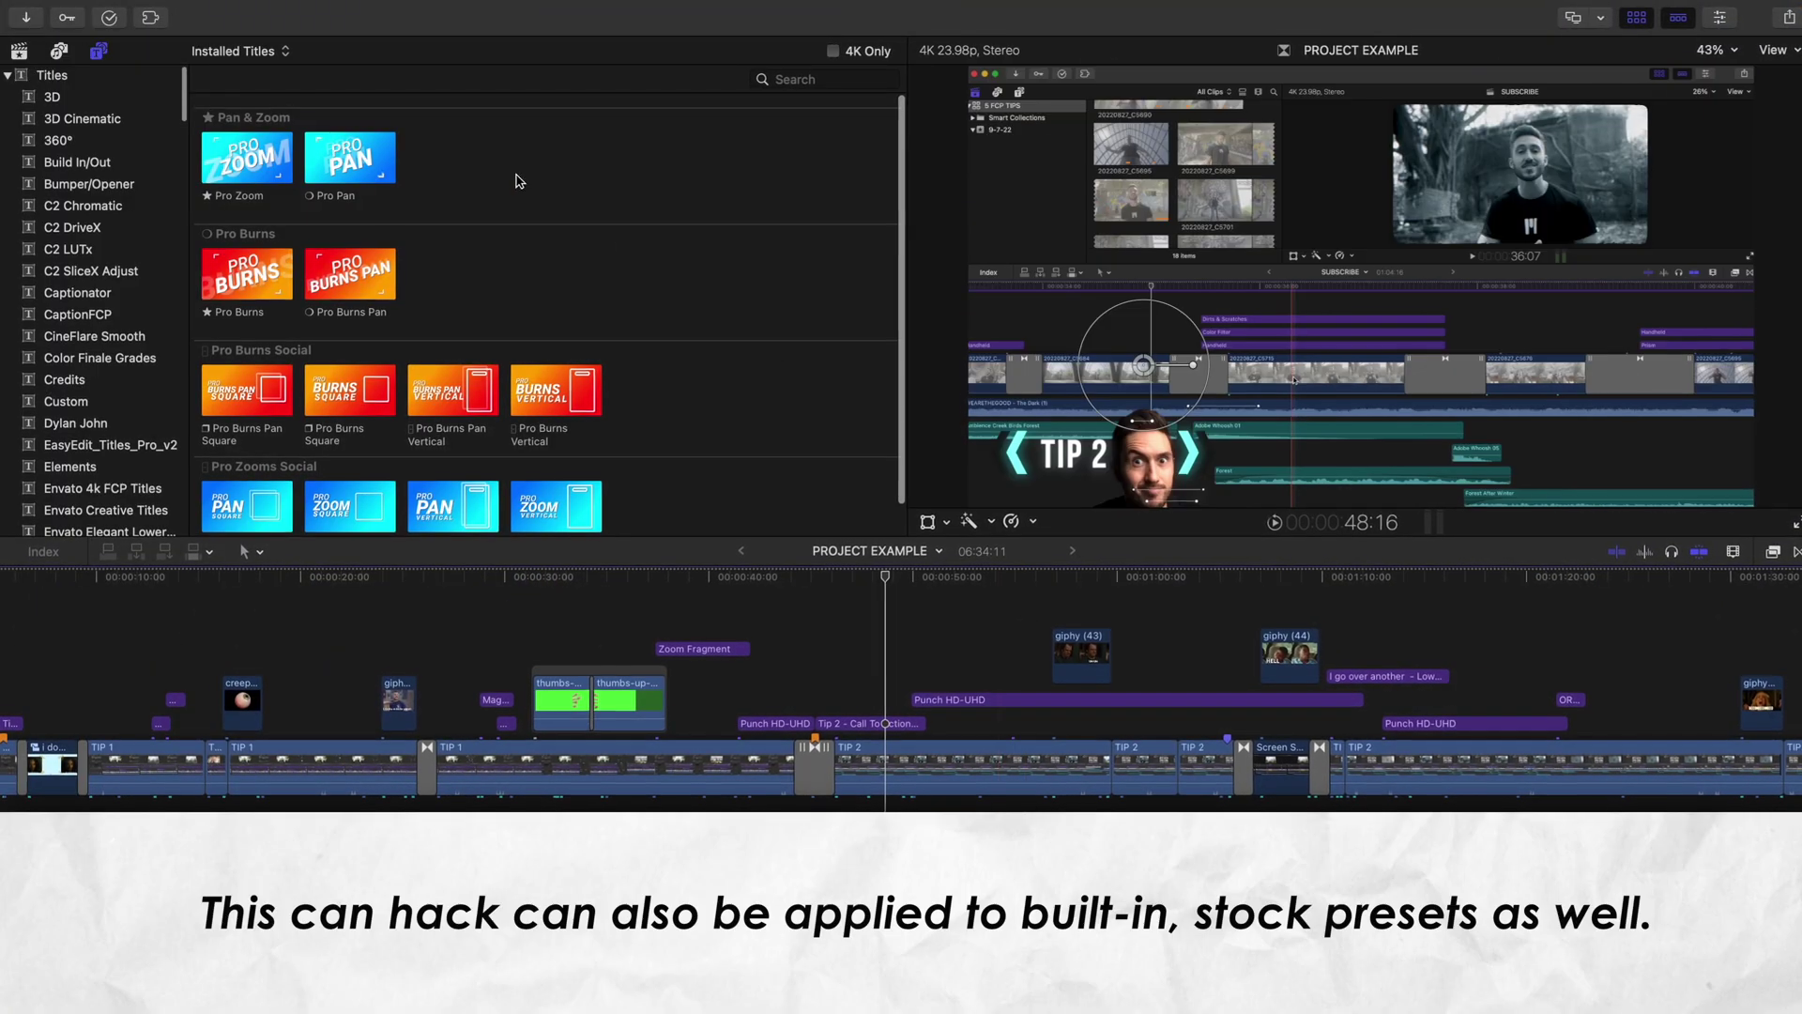
Step: Add the Pro Zoom title from FCB's Pro Zooms to the timeline above TIP 1
{"action": "scroll", "coordinate": [112, 226], "scroll_direction": "down", "scroll_amount": 5}
{"action": "scroll", "coordinate": [102, 243], "scroll_direction": "down", "scroll_amount": 15}
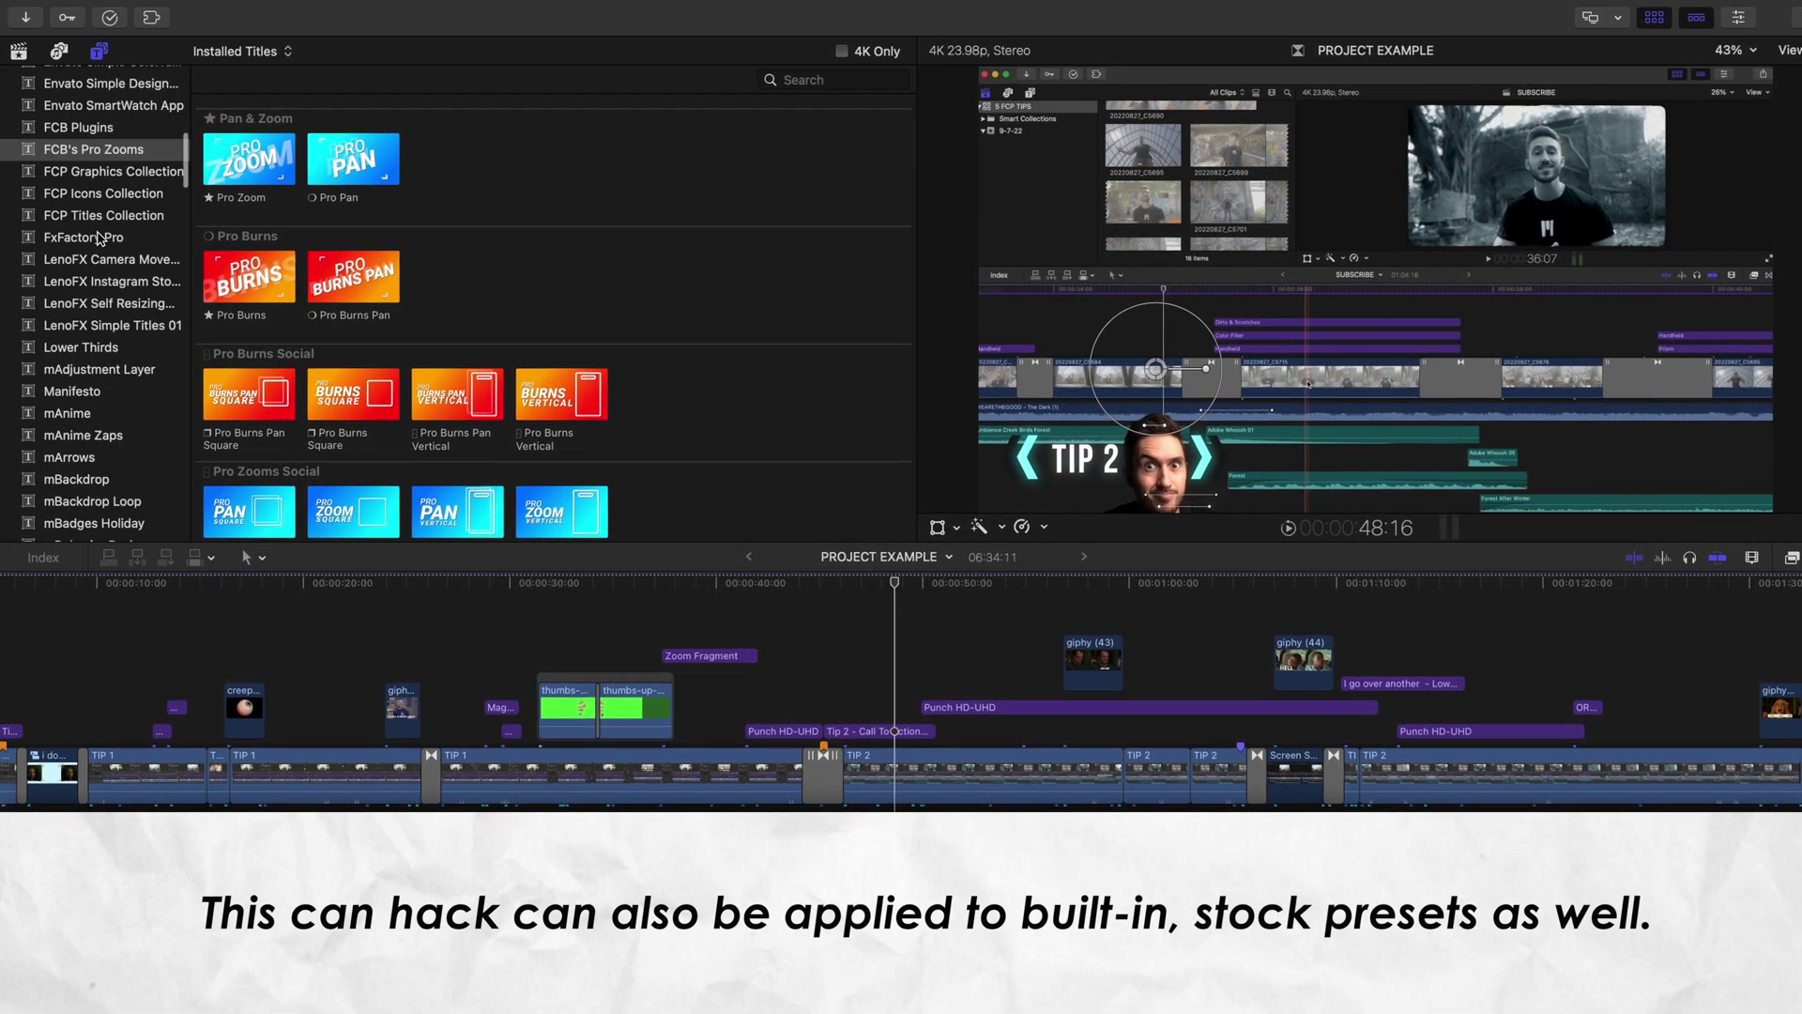
{"action": "scroll", "coordinate": [99, 239], "scroll_direction": "up", "scroll_amount": 4}
{"action": "left_click", "coordinate": [79, 297]}
{"action": "left_click", "coordinate": [98, 322]}
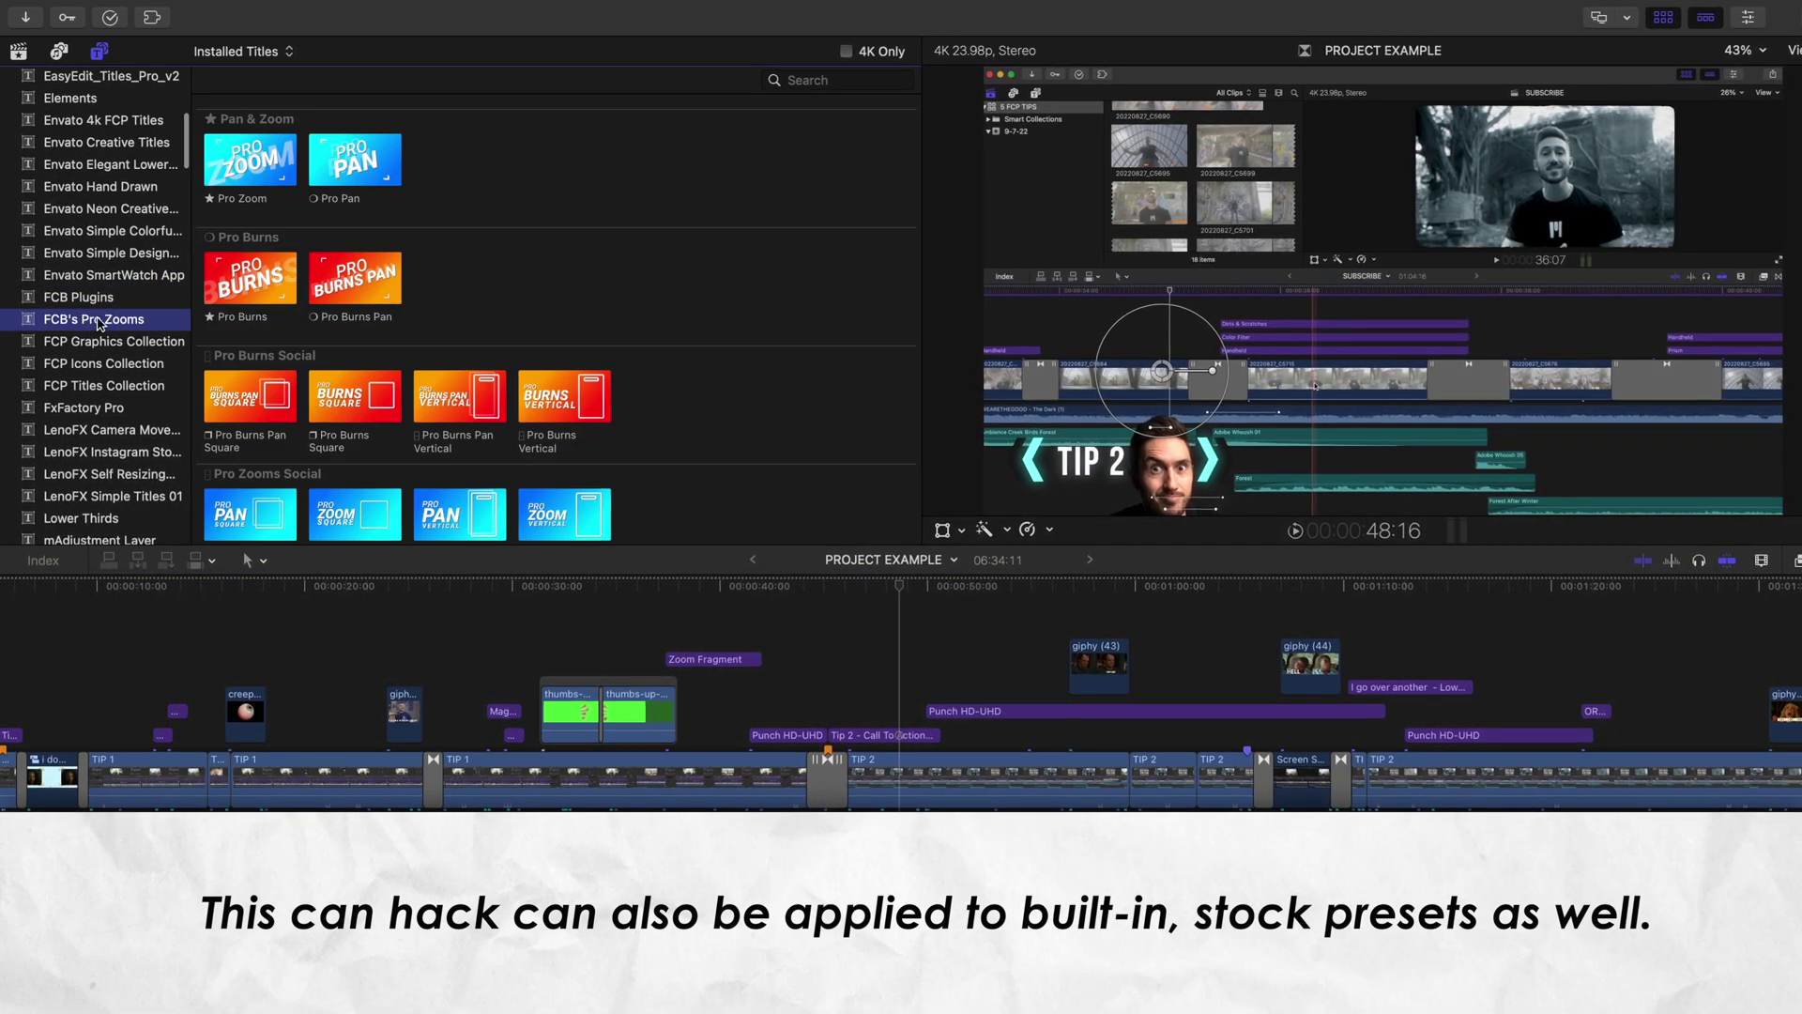
{"action": "left_click_drag", "start_coordinate": [250, 159], "coordinate": [439, 599]}
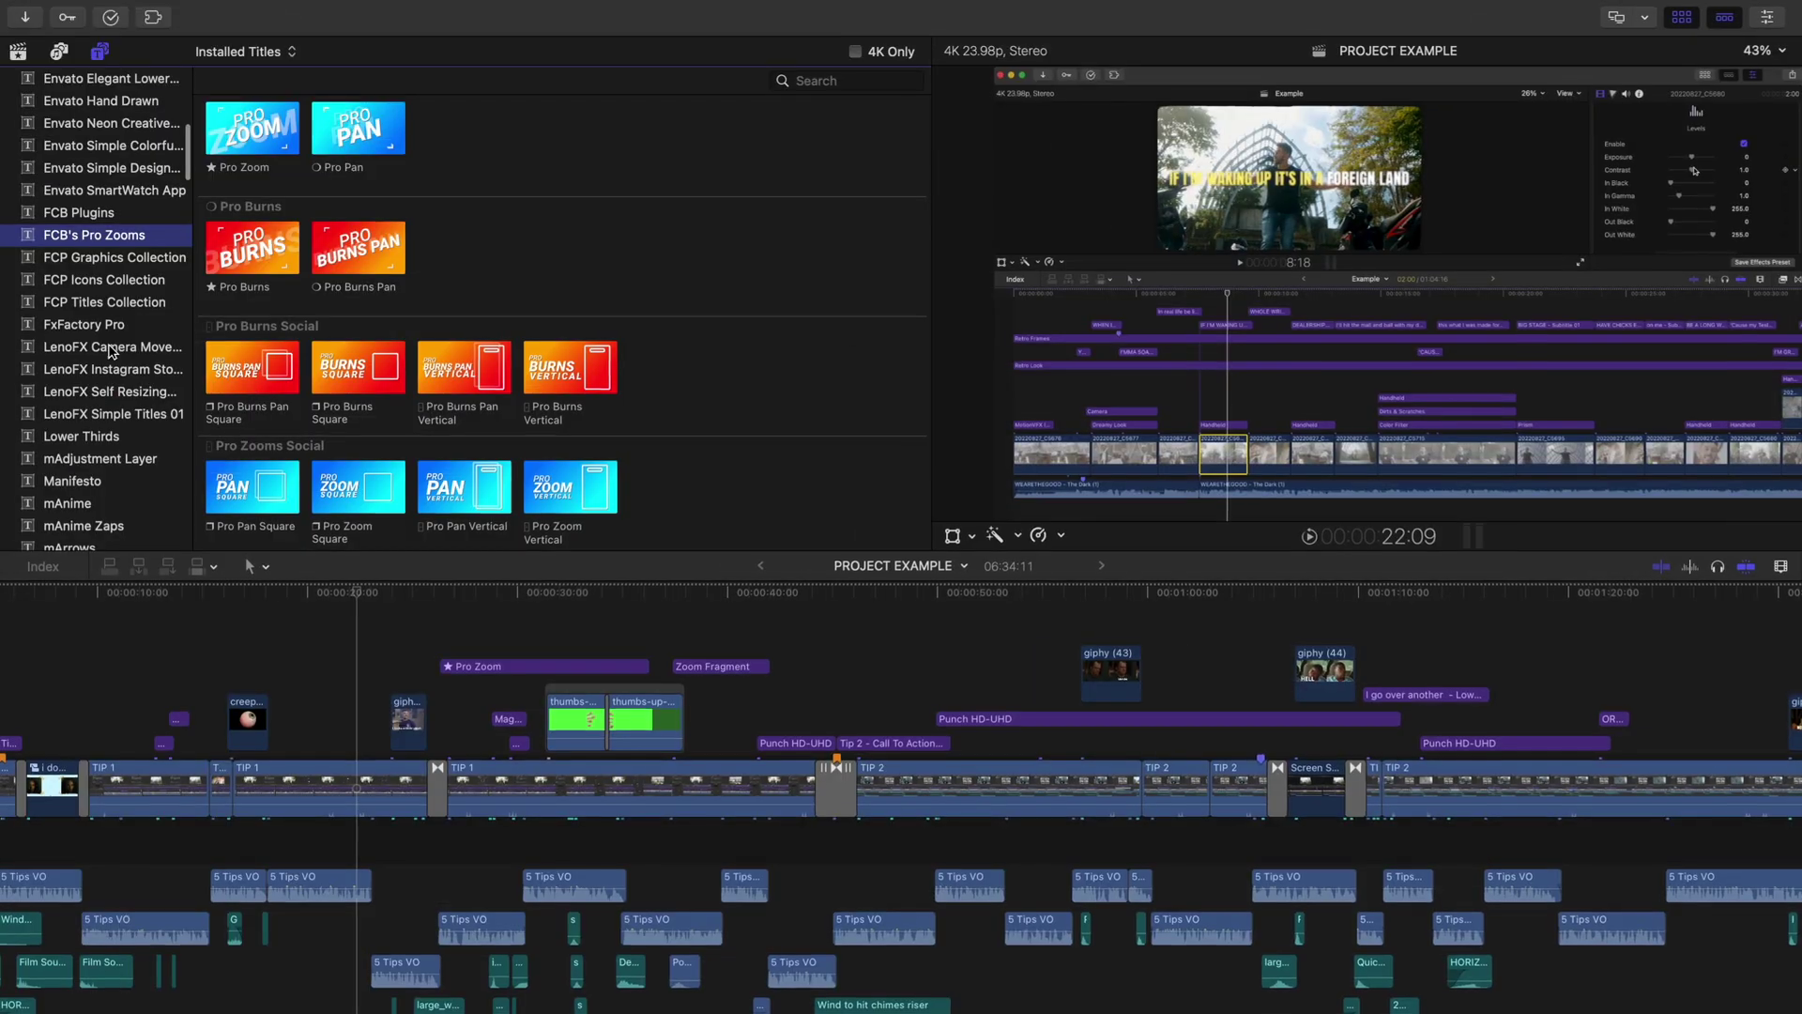
Step: Browse the titles in the mJourney pack
{"action": "scroll", "coordinate": [111, 352], "scroll_direction": "down", "scroll_amount": 20}
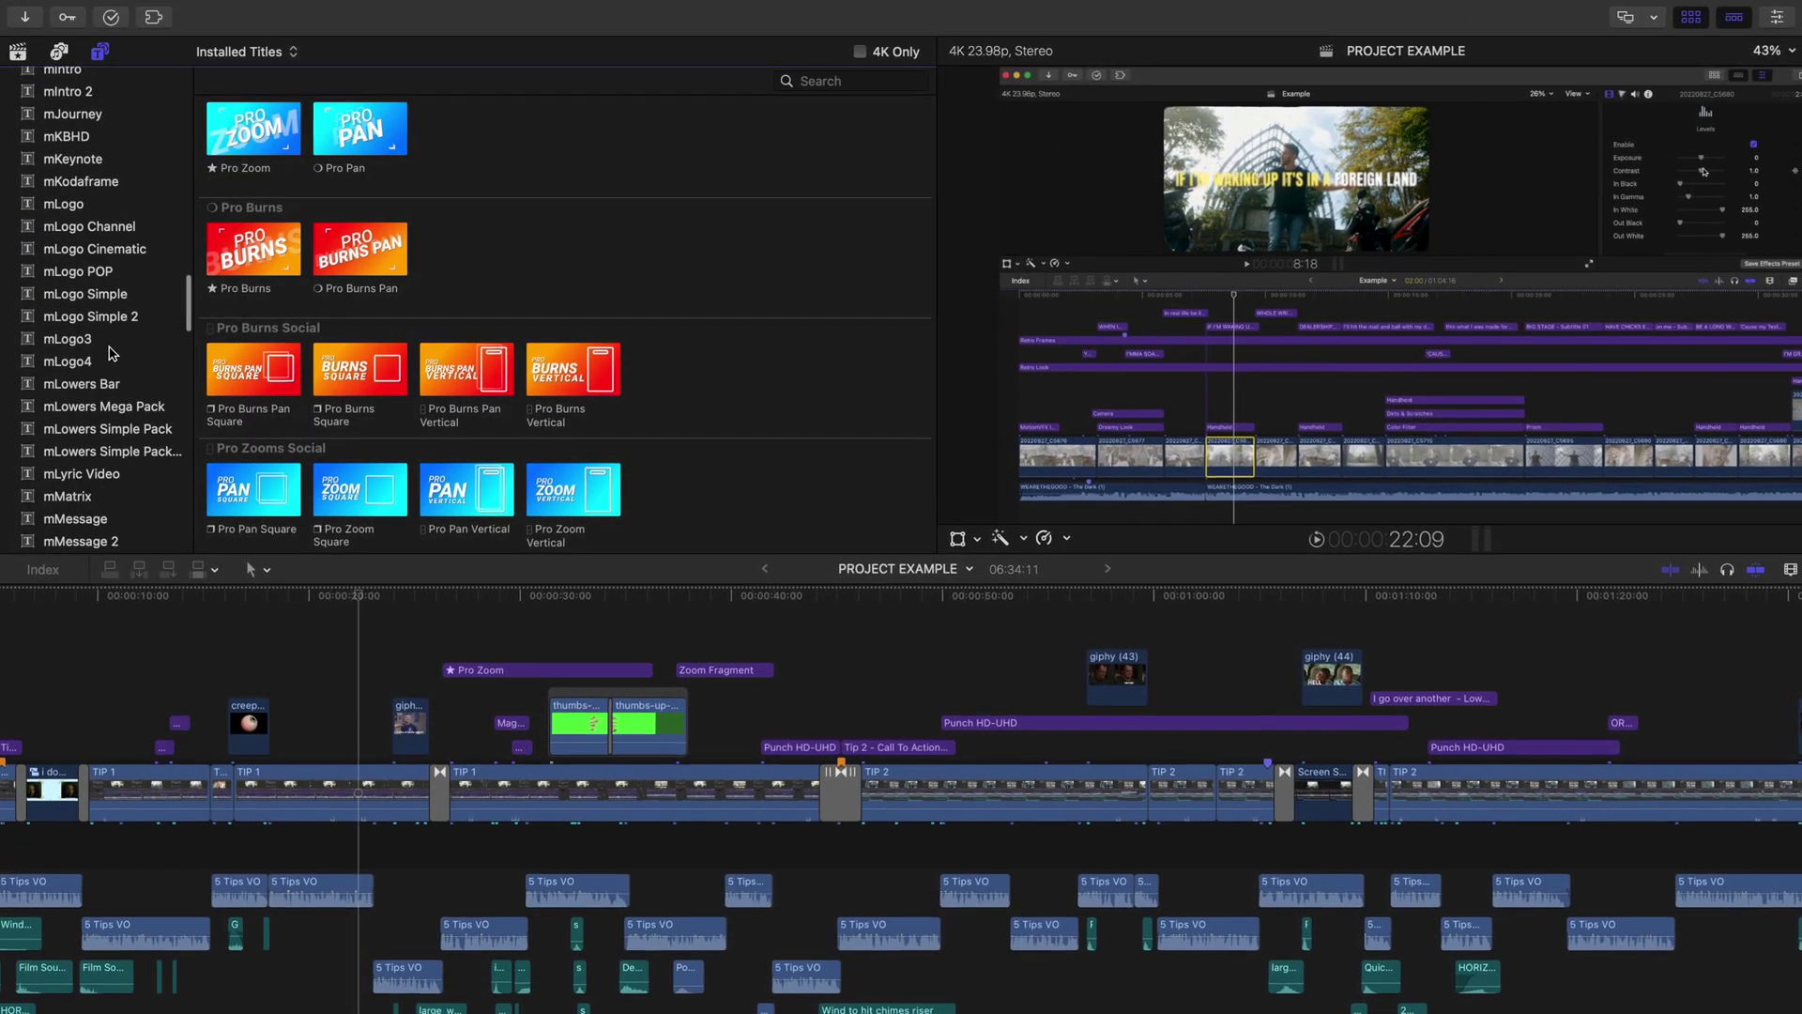
{"action": "scroll", "coordinate": [110, 352], "scroll_direction": "up", "scroll_amount": 10}
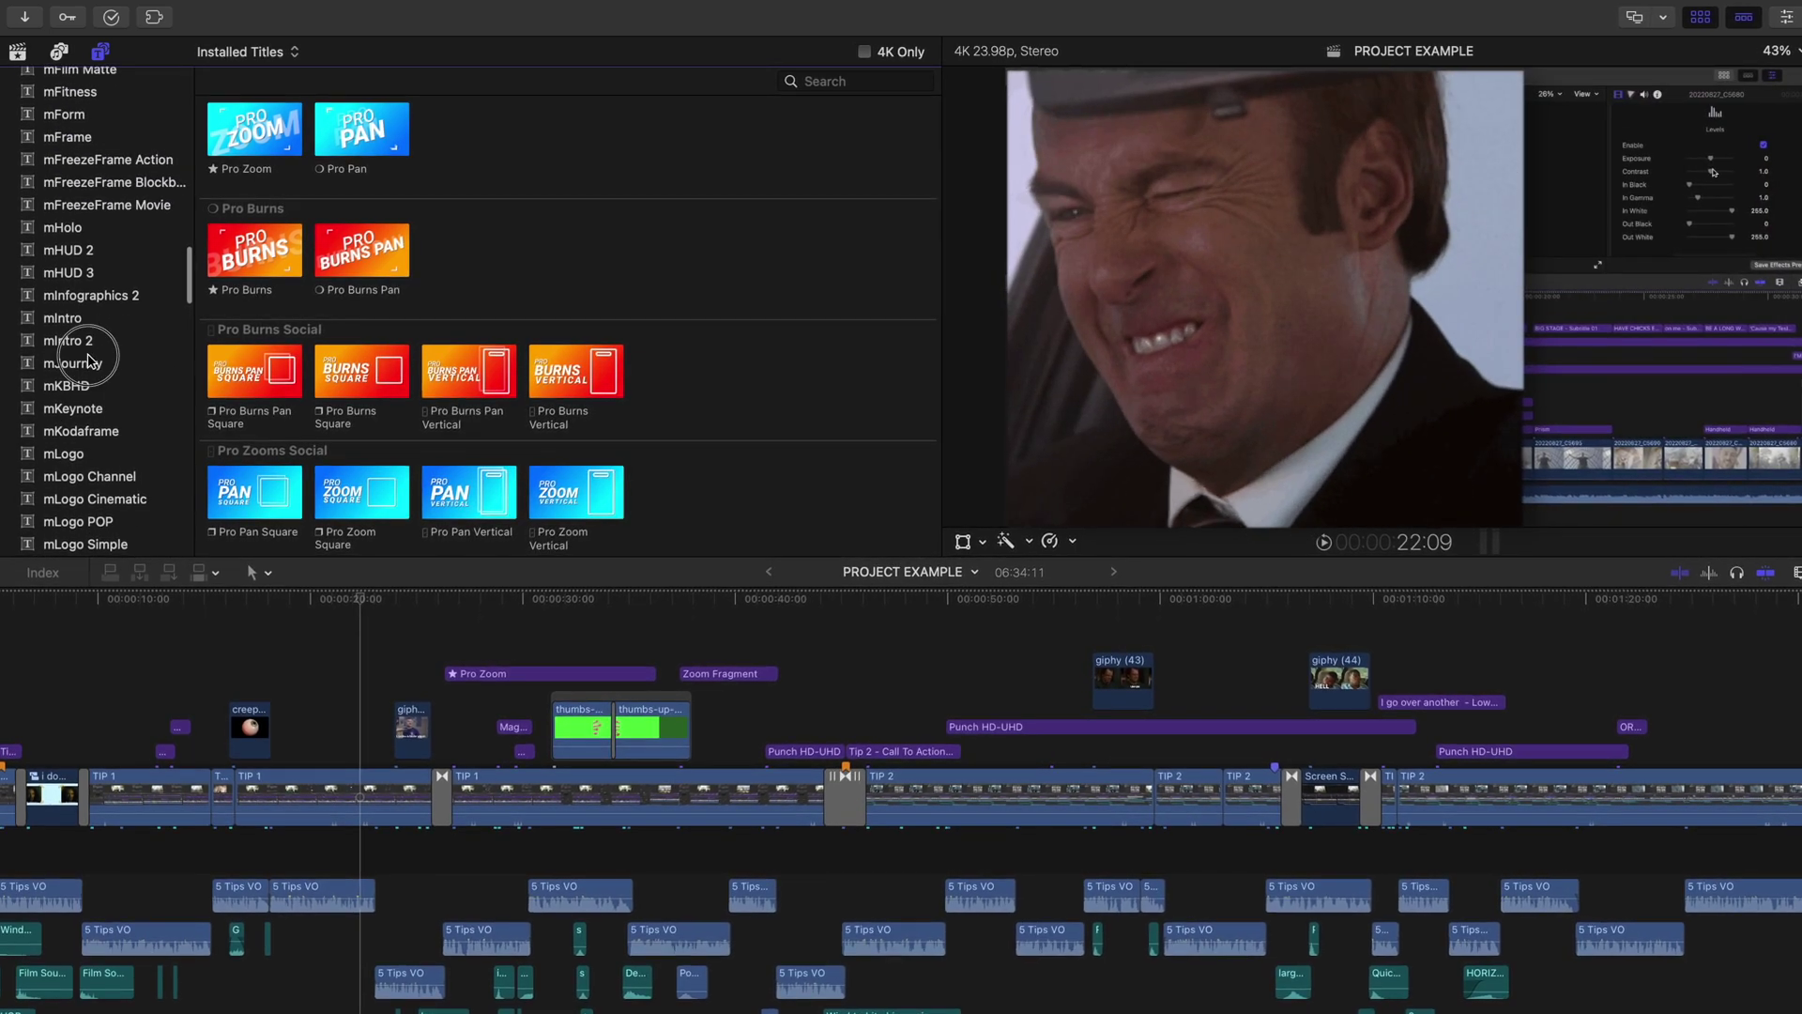
{"action": "left_click", "coordinate": [89, 362]}
{"action": "scroll", "coordinate": [383, 274], "scroll_direction": "down", "scroll_amount": 10}
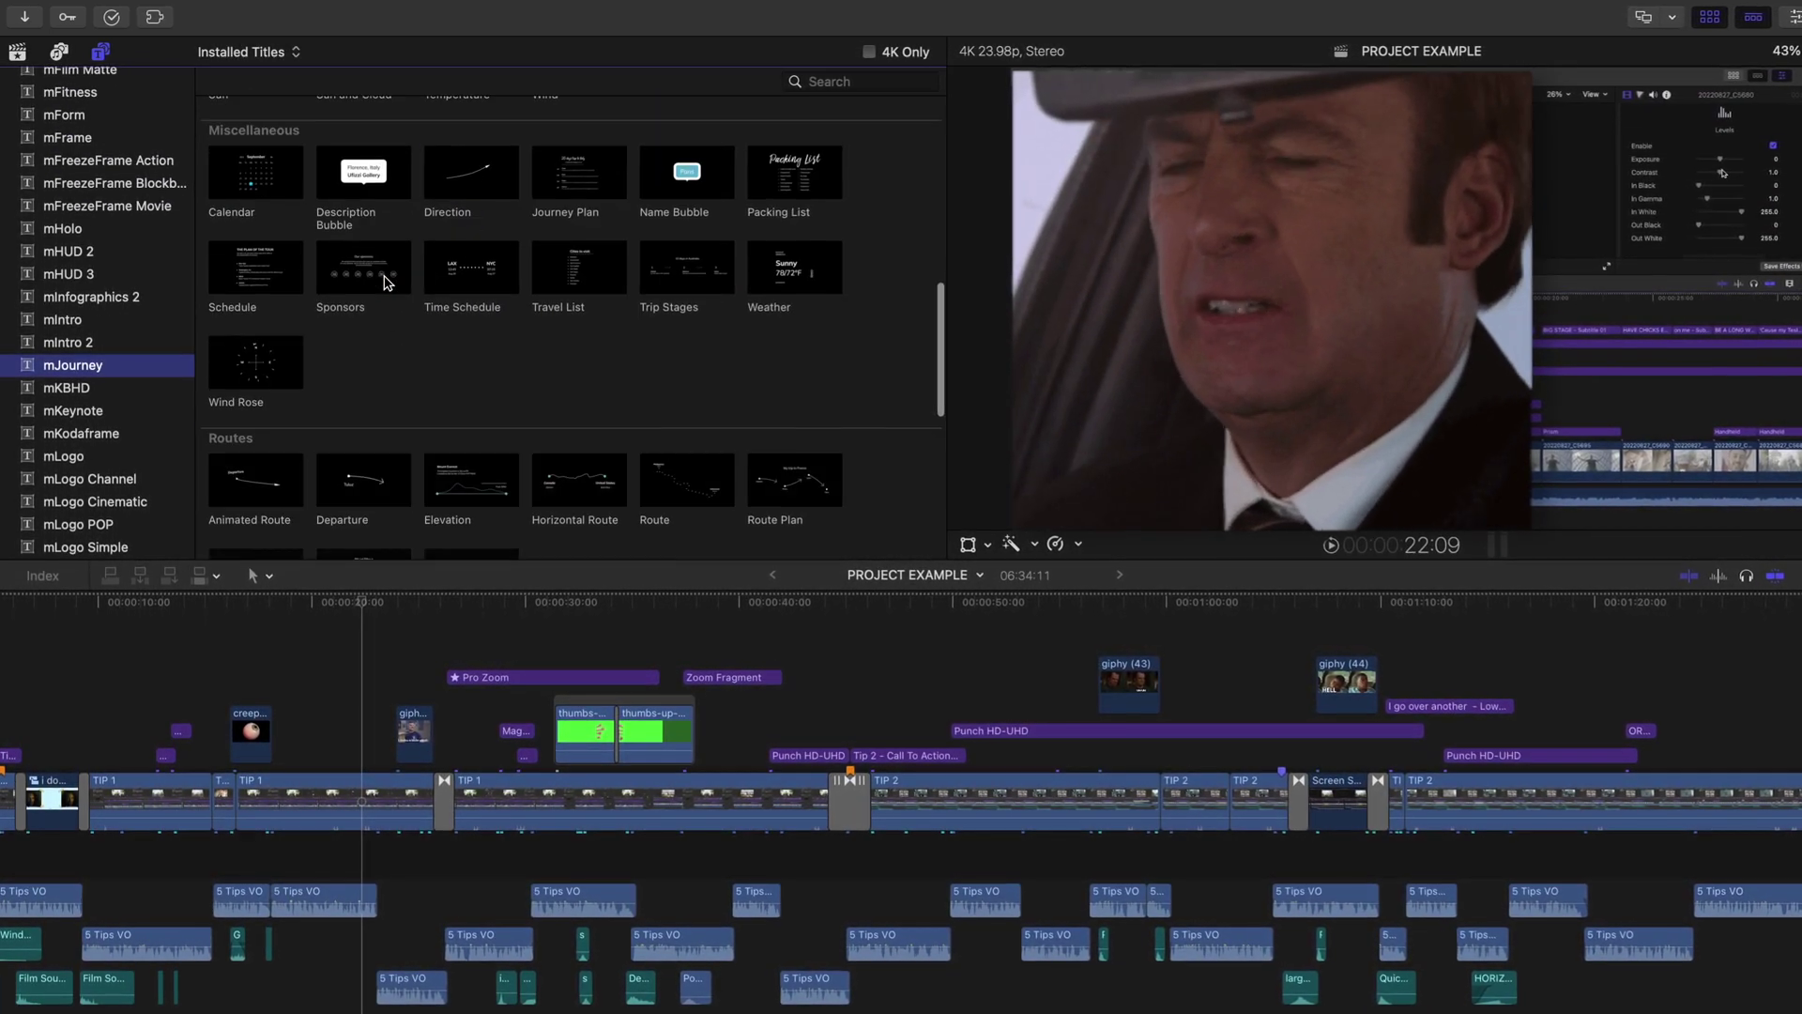
{"action": "scroll", "coordinate": [388, 283], "scroll_direction": "down", "scroll_amount": 10}
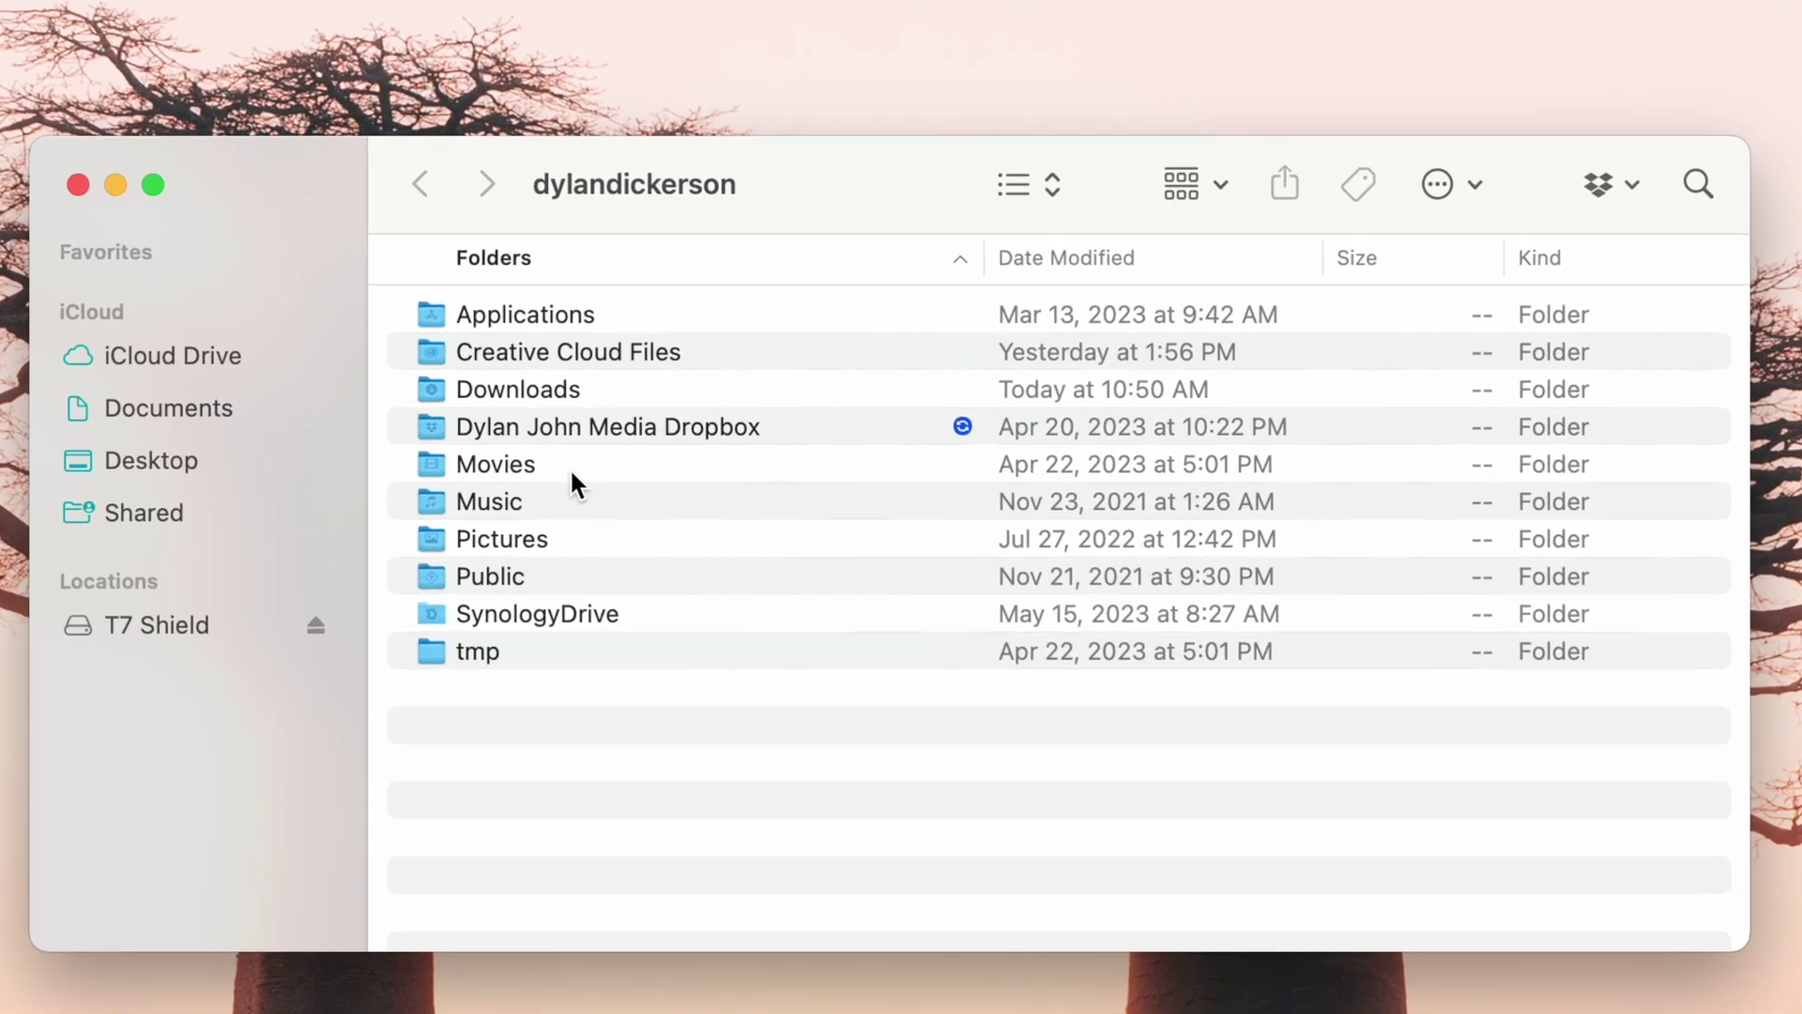
Step: Create a new folder named Favorites in Movies > Motion Templates > Titles
{"action": "double_click", "coordinate": [570, 467]}
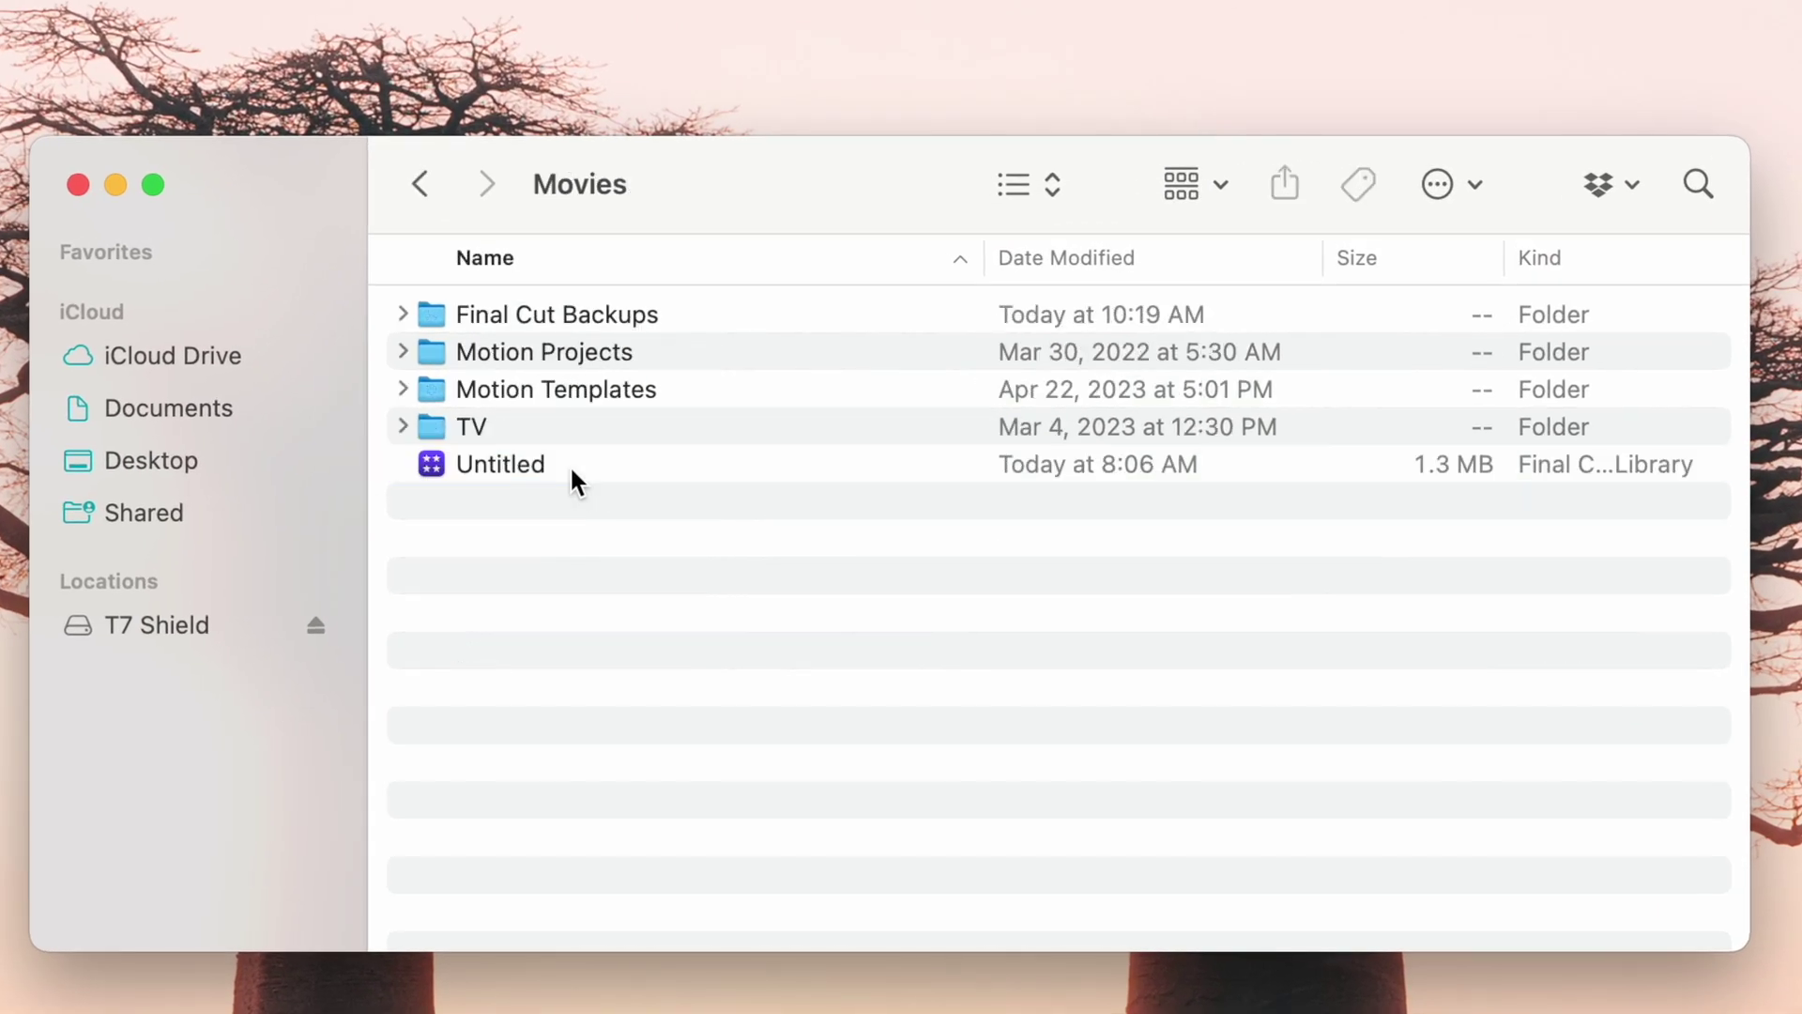
{"action": "double_click", "coordinate": [612, 397]}
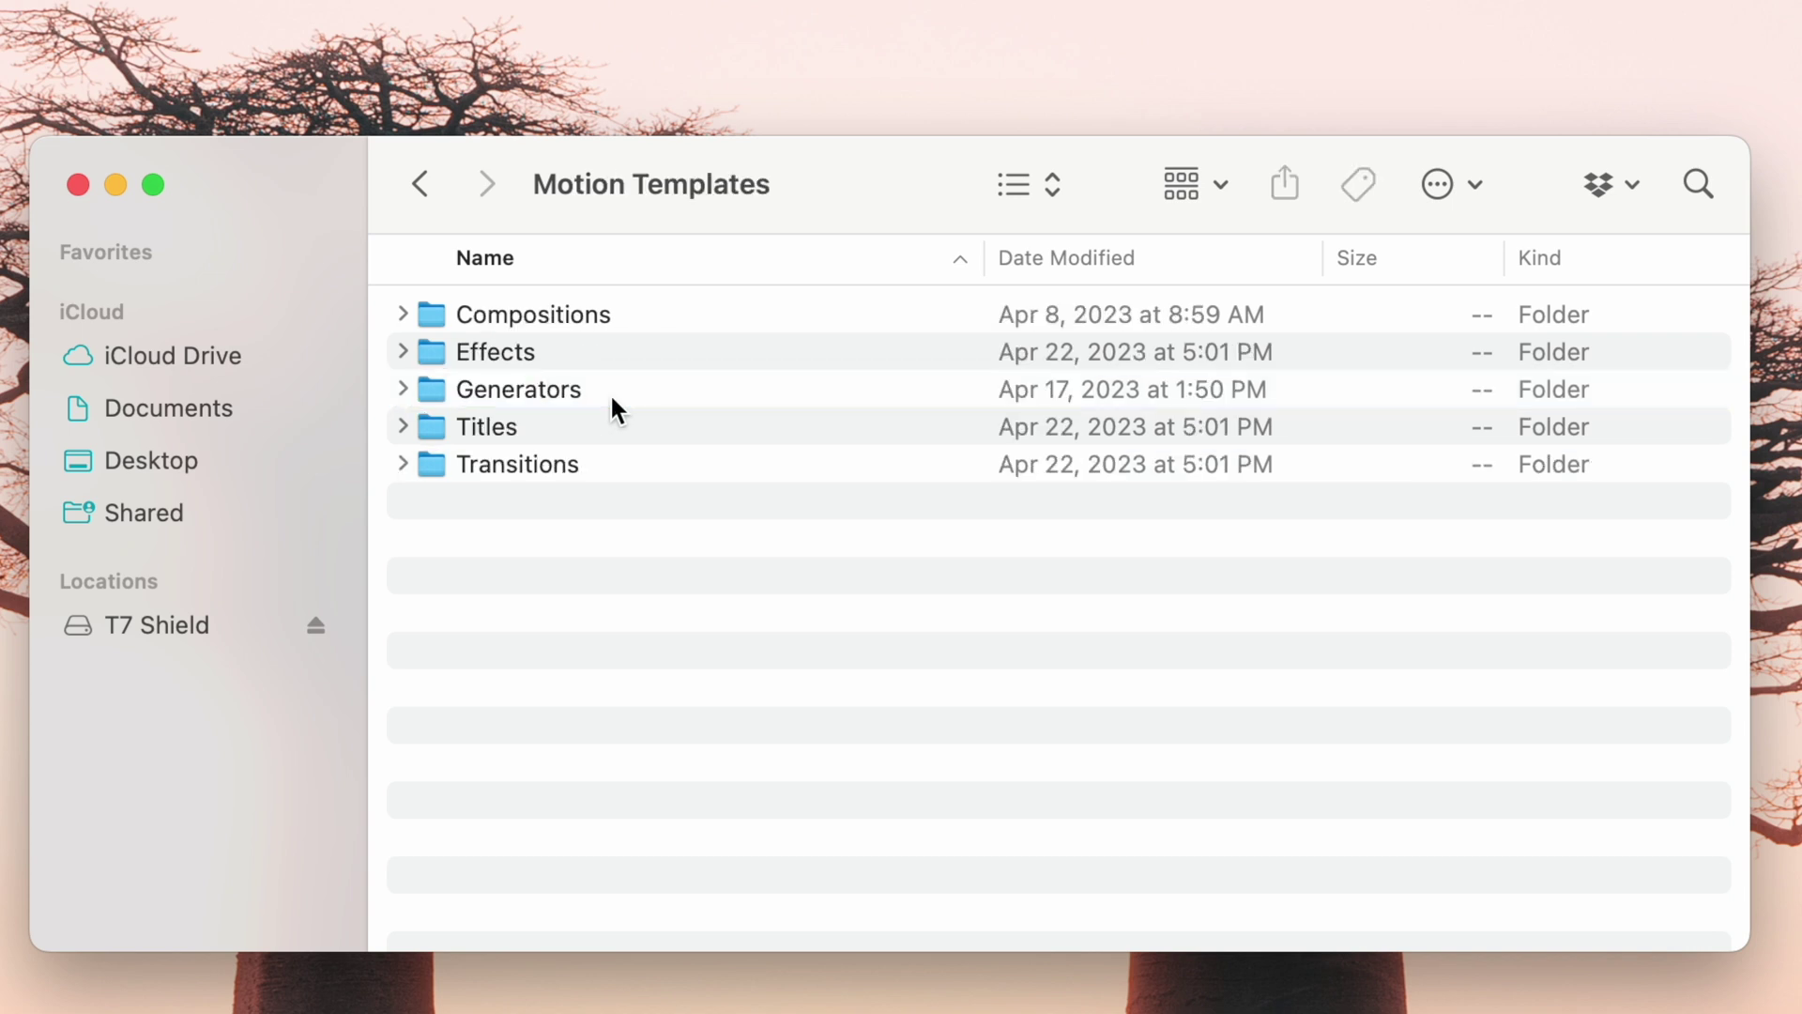
{"action": "double_click", "coordinate": [575, 430]}
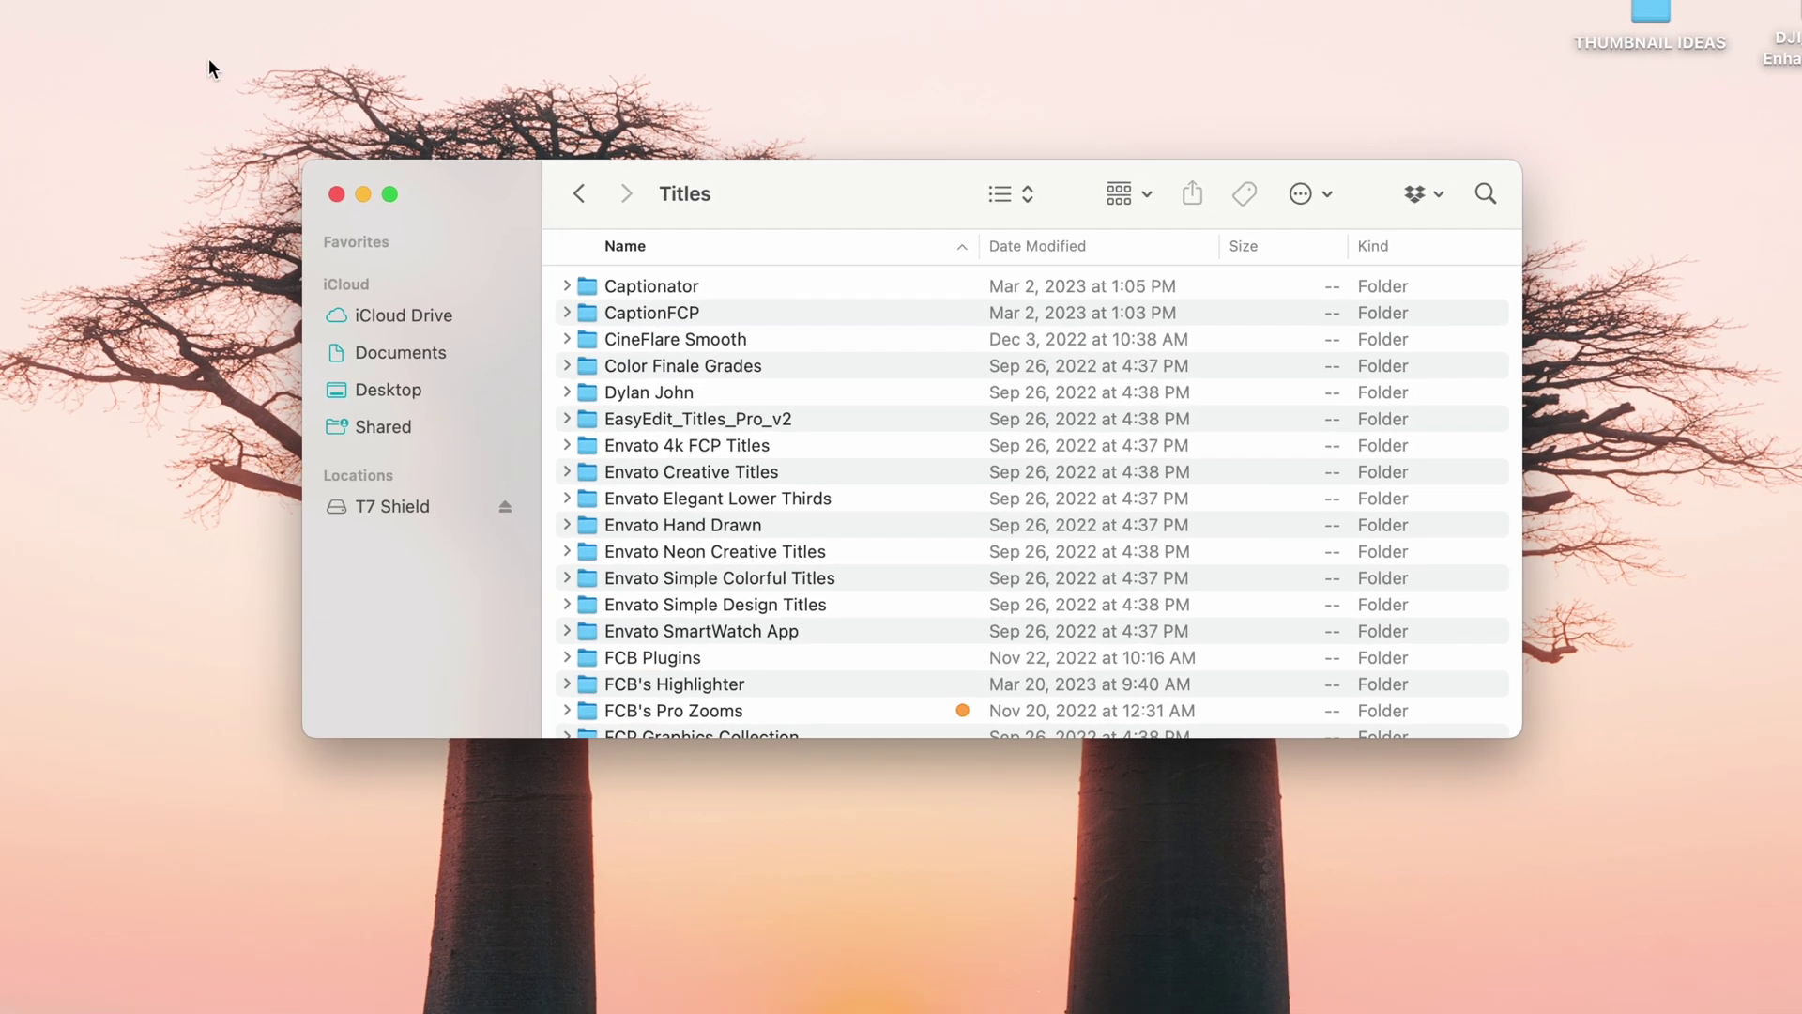
{"action": "left_click", "coordinate": [117, 10]}
{"action": "left_click", "coordinate": [859, 197]}
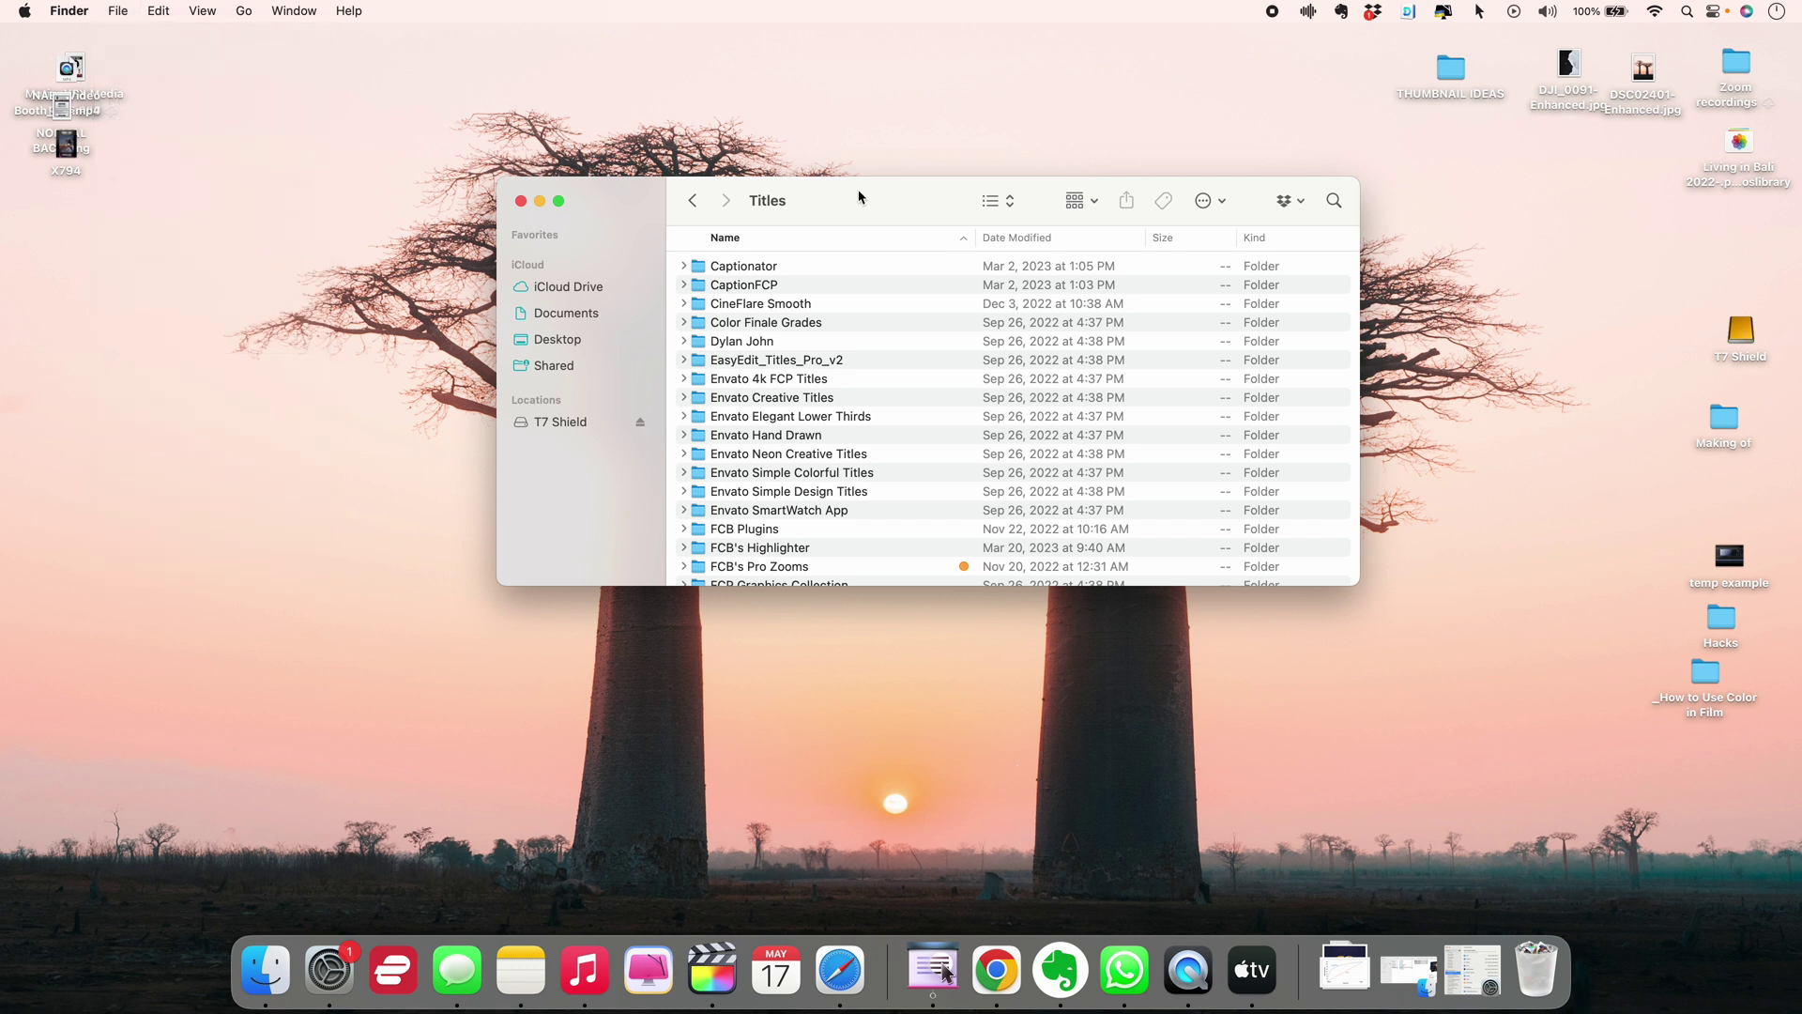
{"action": "key", "text": "super+shift+n"}
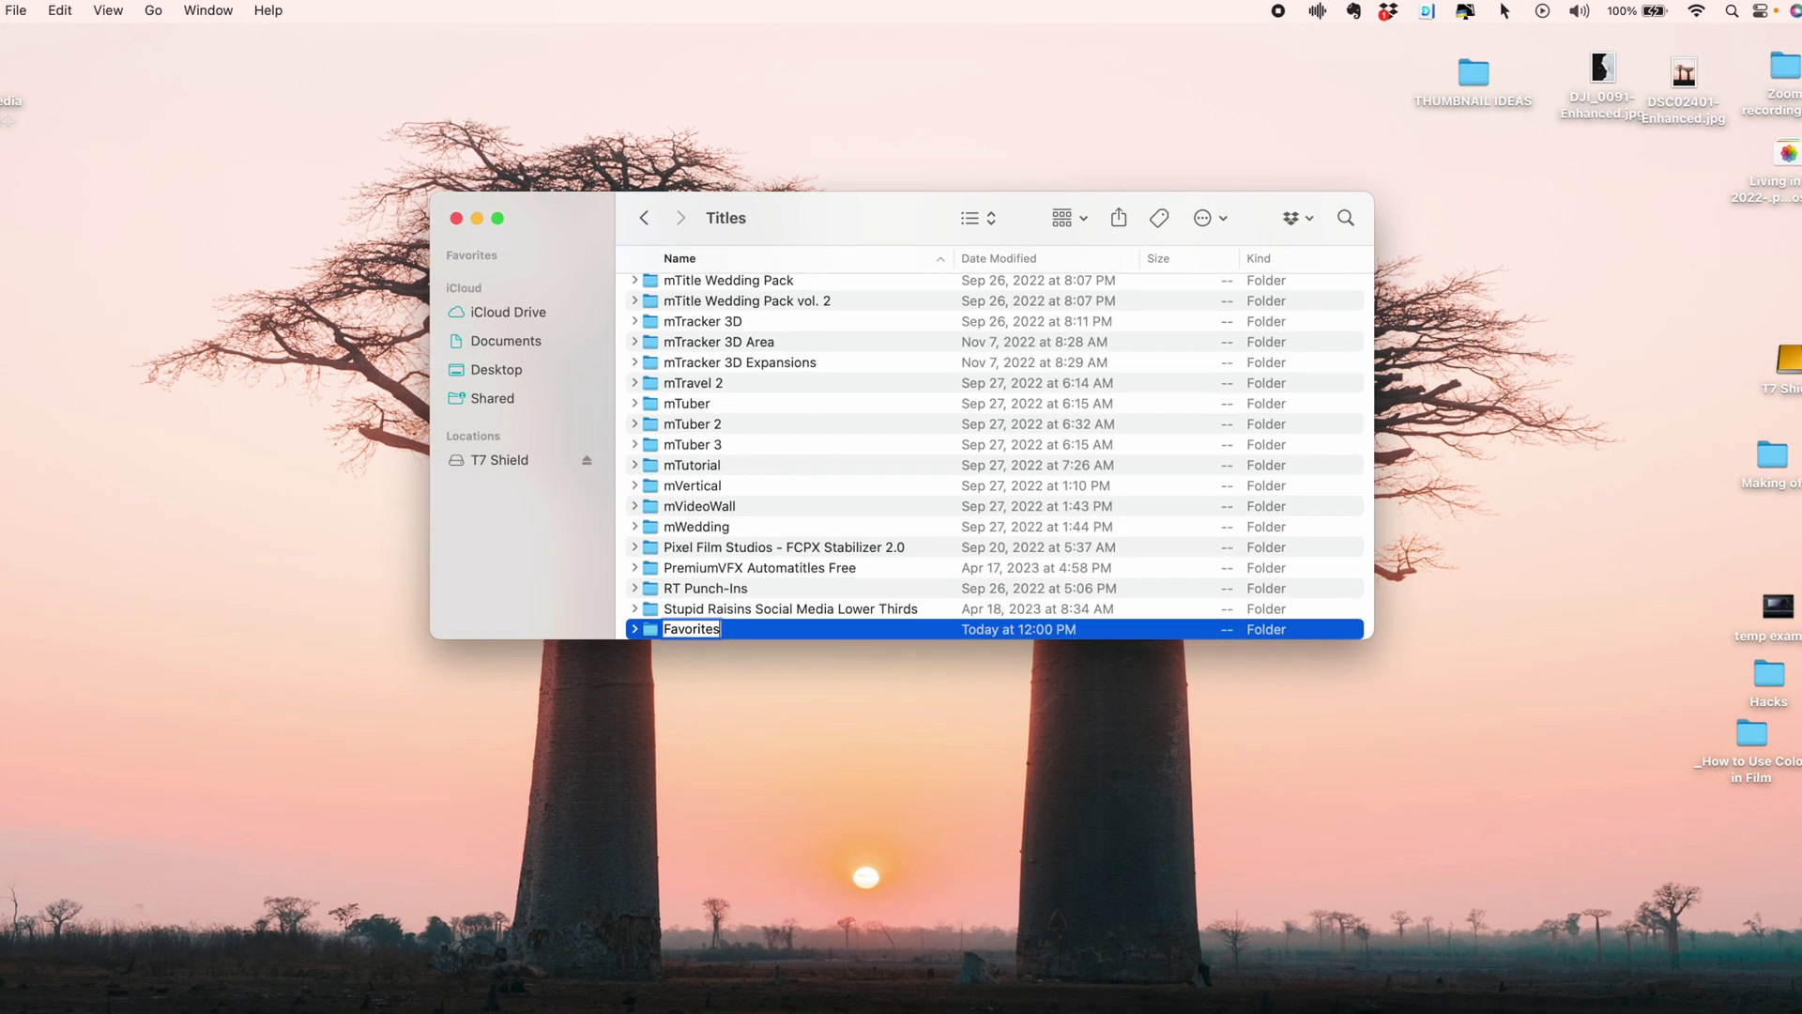
{"action": "scroll", "coordinate": [883, 460], "scroll_direction": "up", "scroll_amount": 10}
{"action": "type", "text": "Favorites"}
{"action": "key", "text": "Return"}
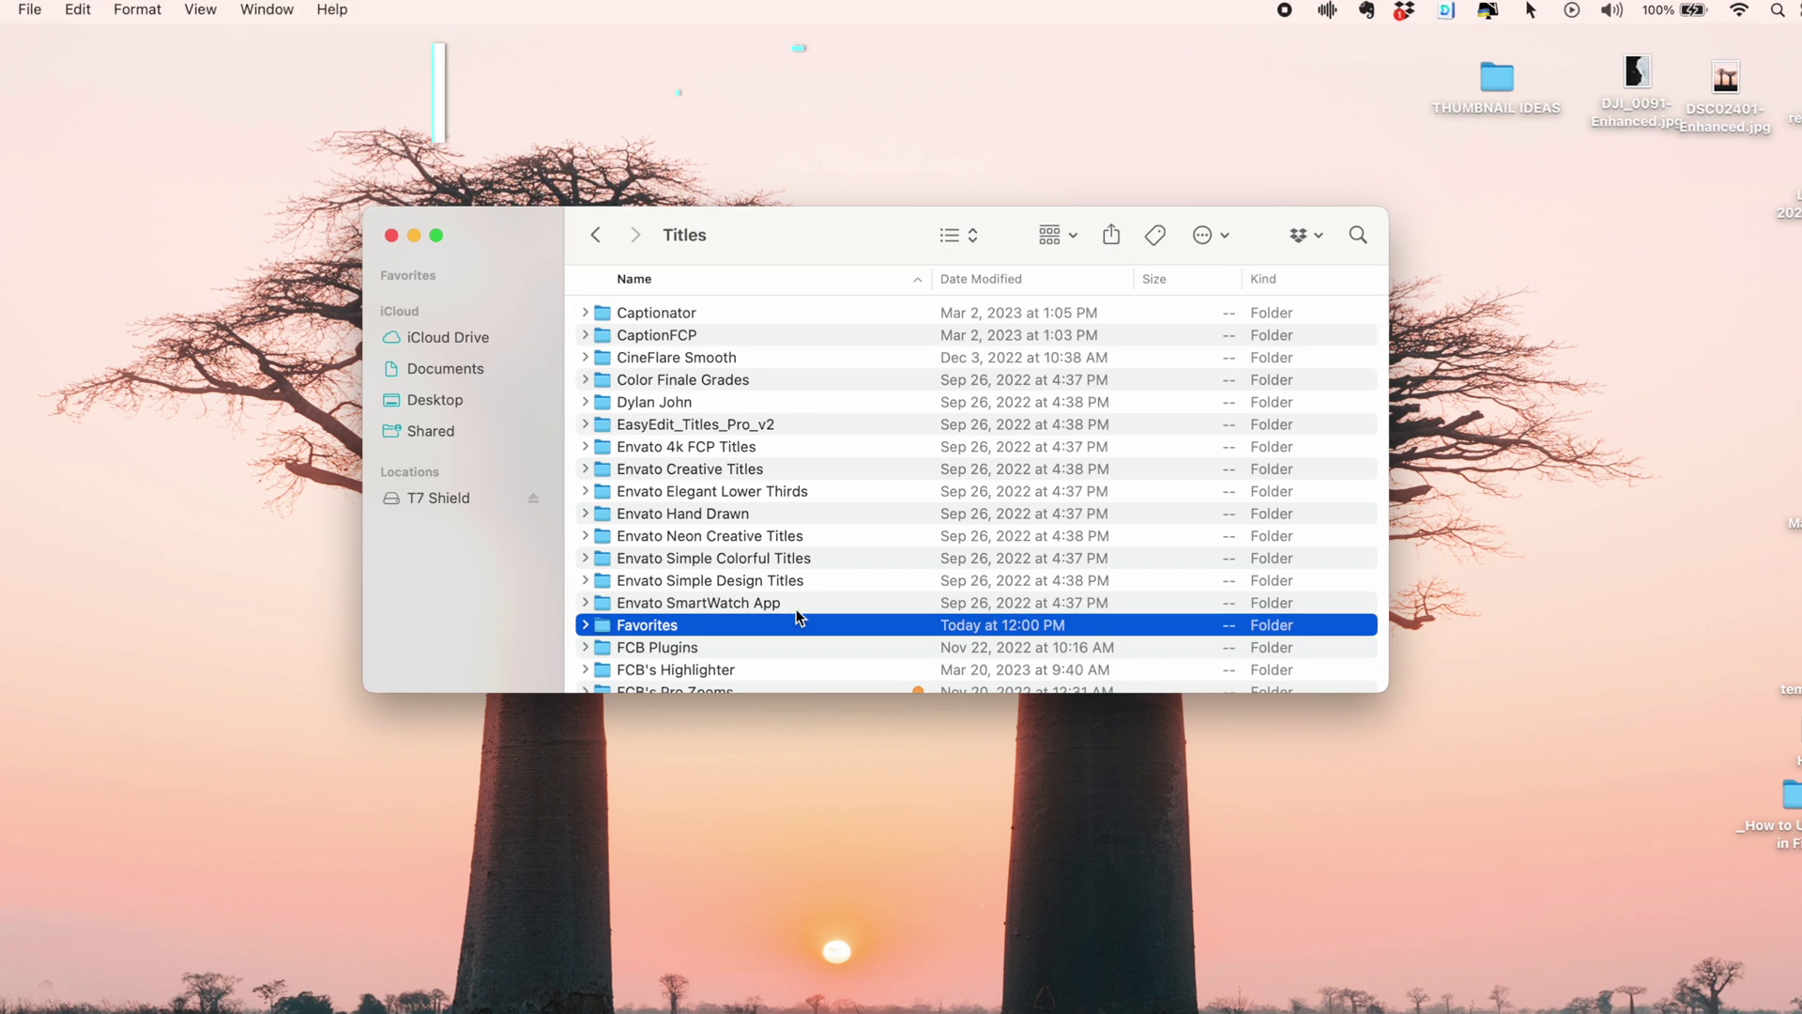
Step: Rename the folder to ★ Favorites by inserting a star symbol before the name
{"action": "key", "text": "Return"}
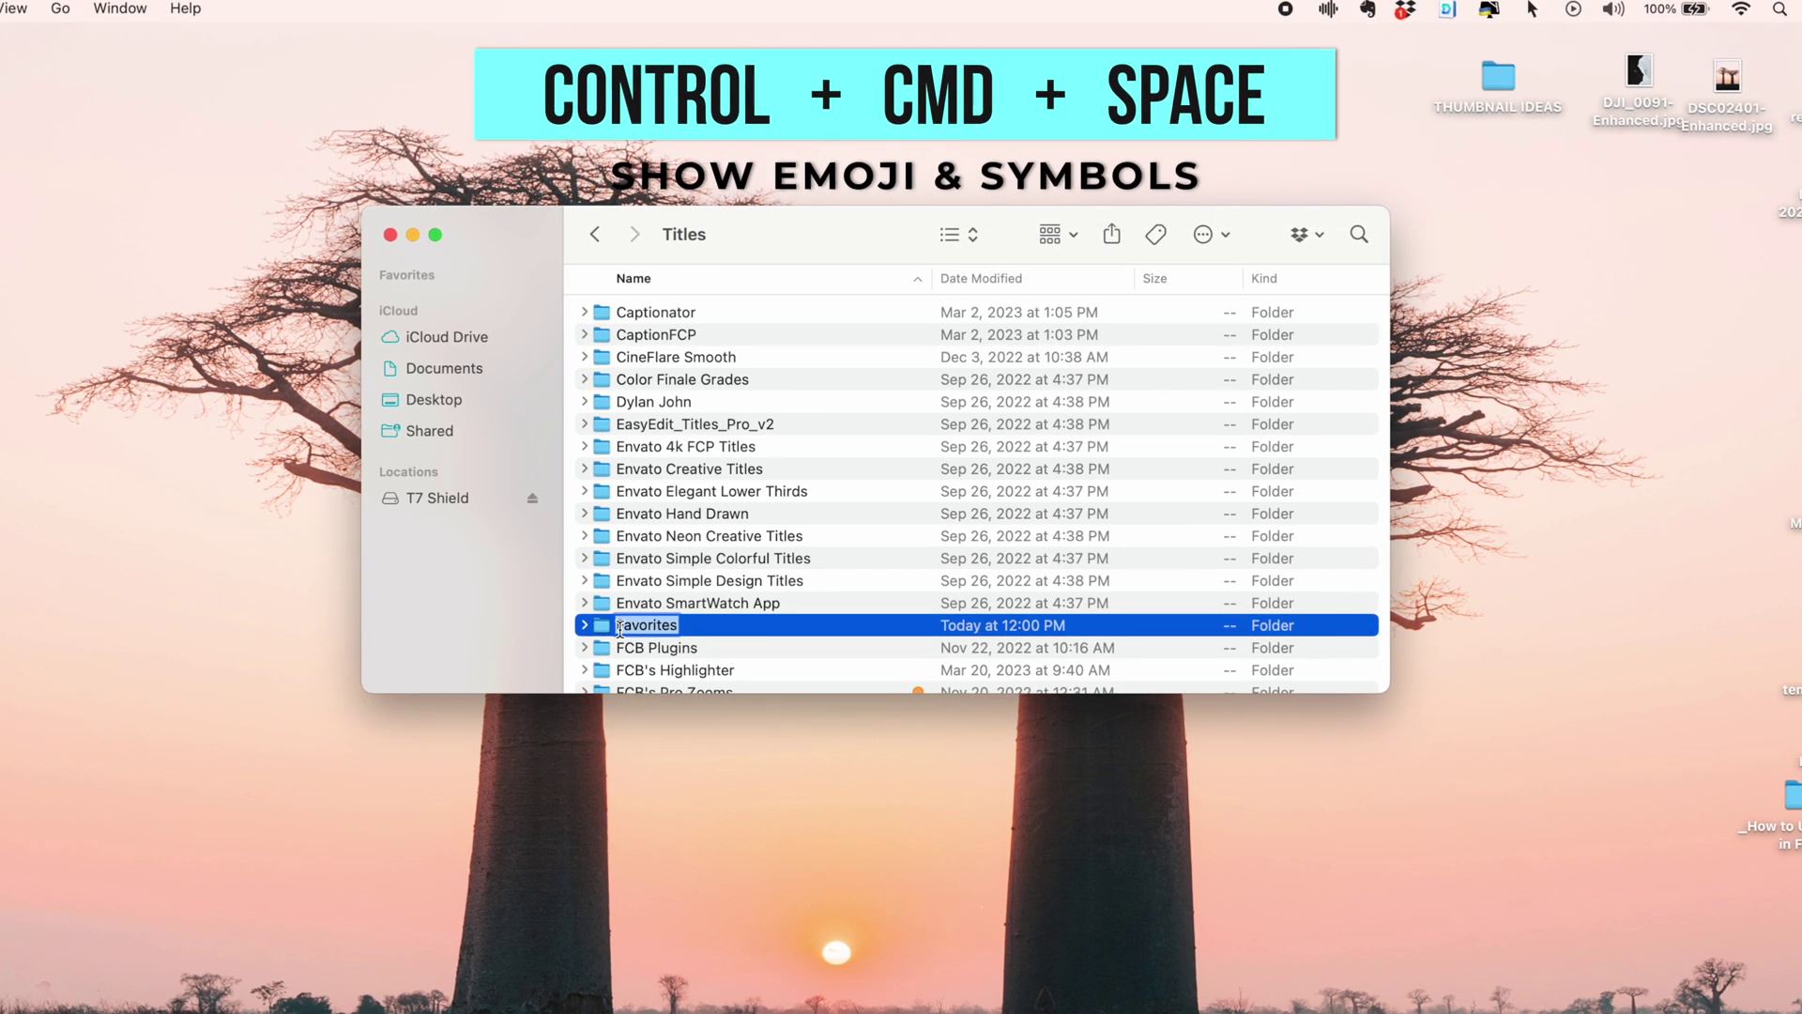
{"action": "left_click", "coordinate": [619, 631]}
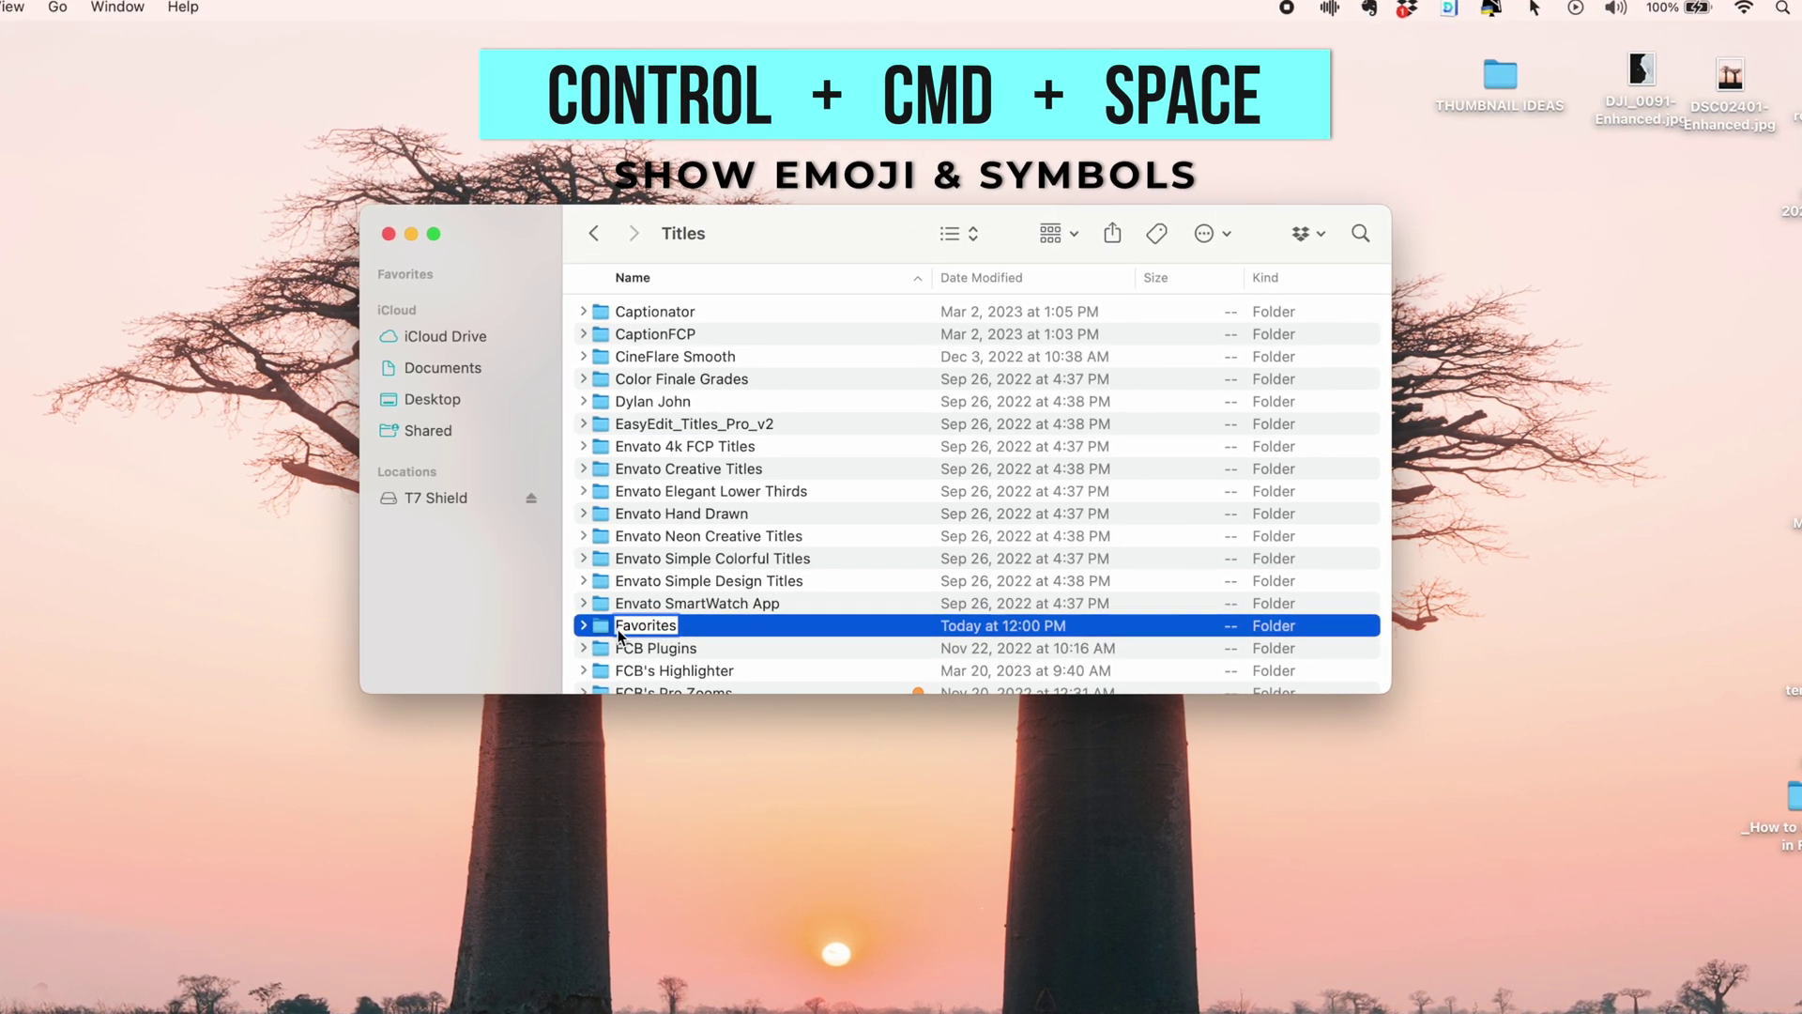
{"action": "key", "text": "ctrl+super+space"}
{"action": "type", "text": "star"}
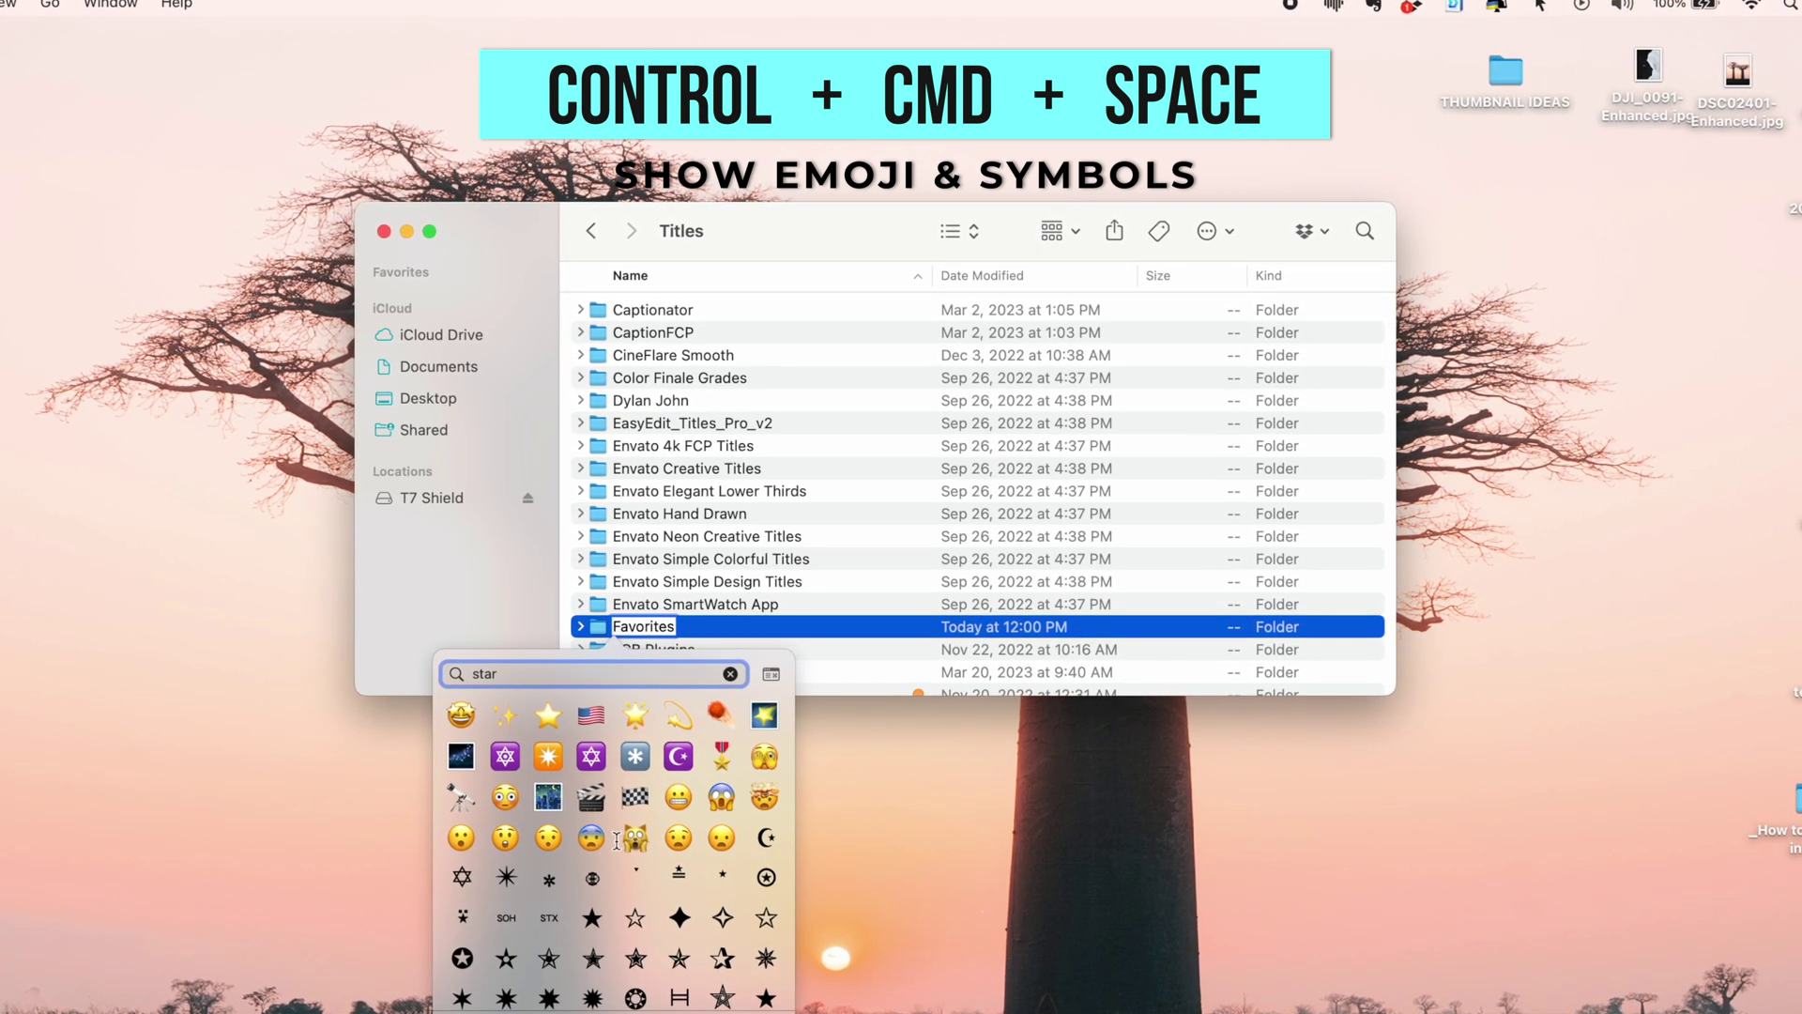
{"action": "left_click", "coordinate": [593, 919]}
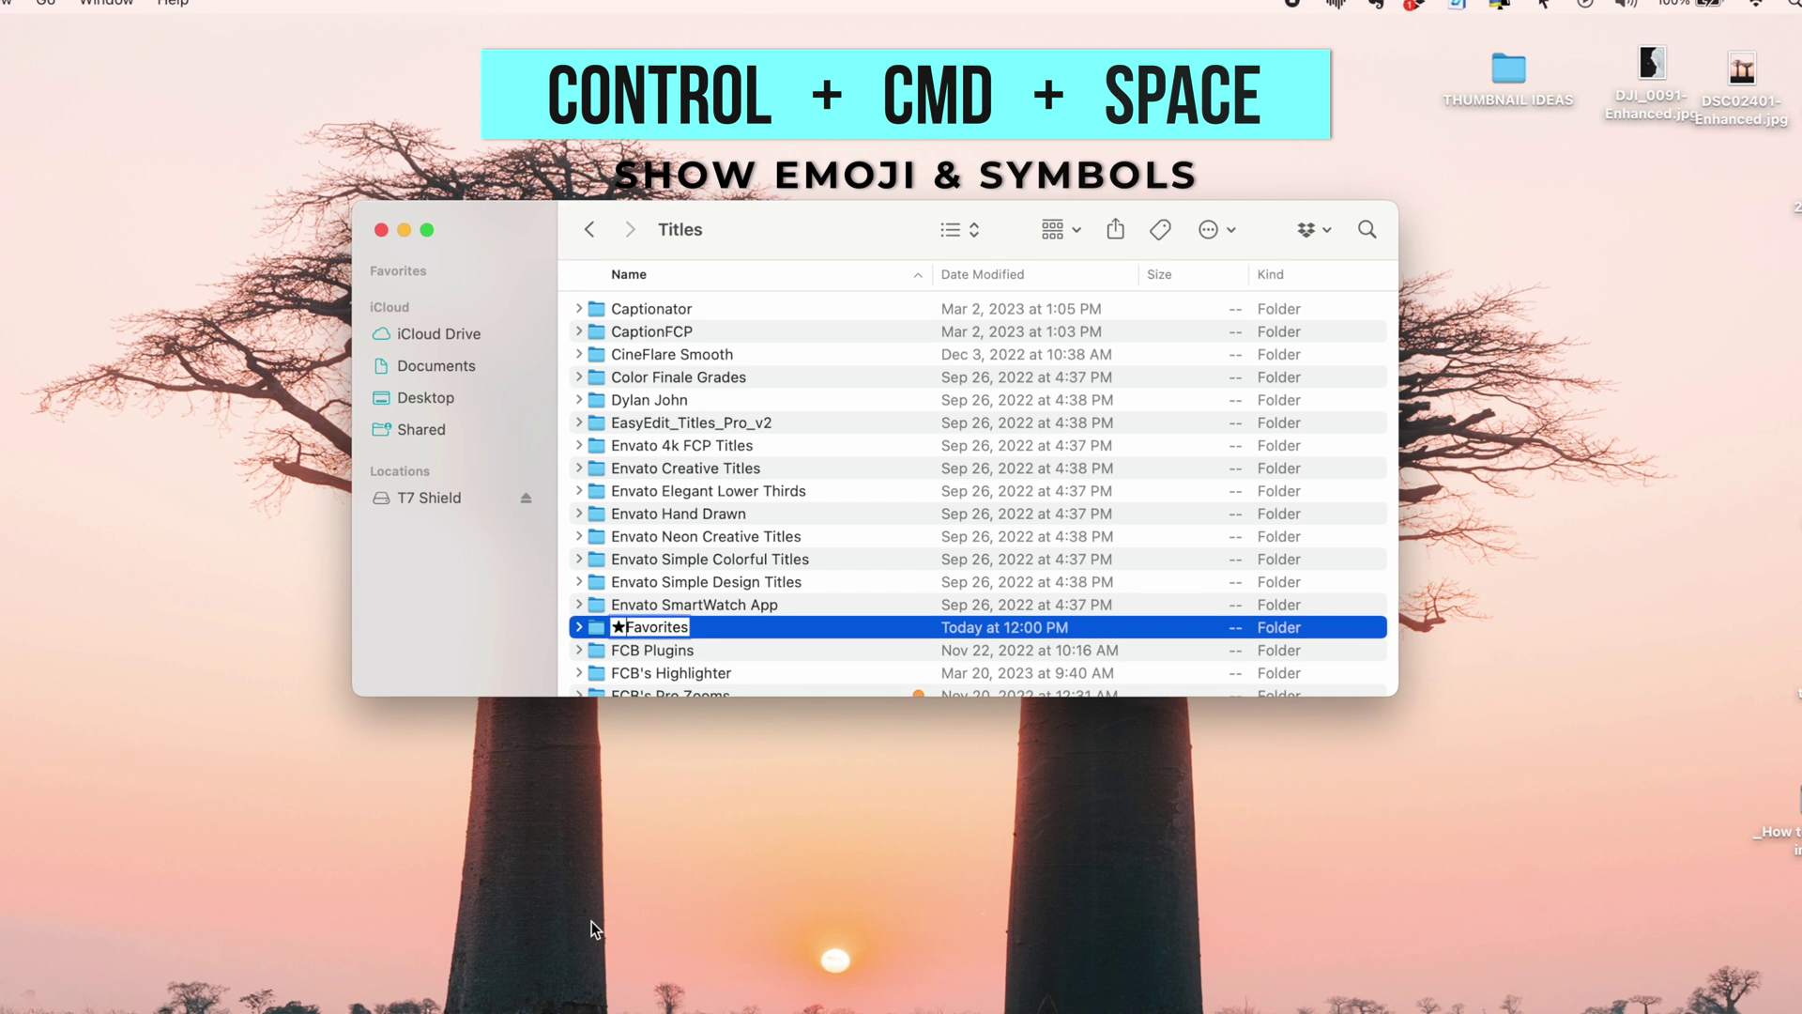
{"action": "key", "text": "Return"}
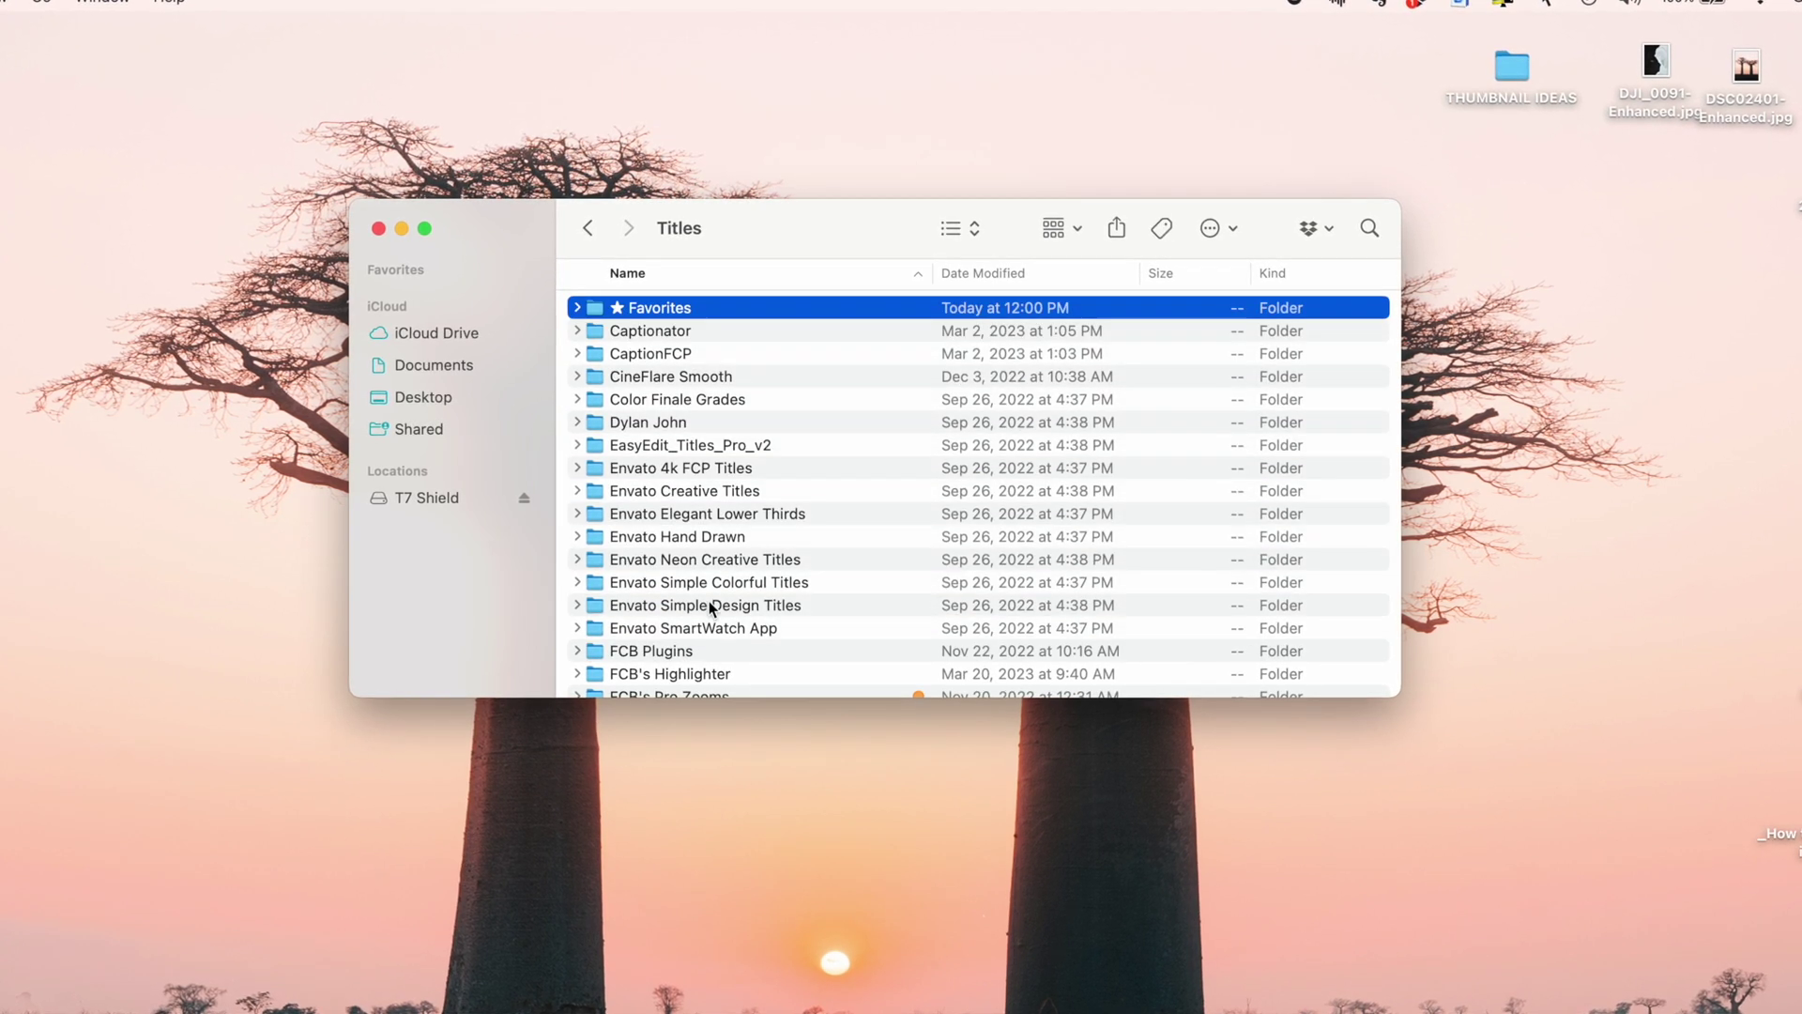
Step: Open a second Motion Templates Titles window beside the first and open ★ Favorites in it
{"action": "scroll", "coordinate": [726, 585], "scroll_direction": "down", "scroll_amount": 1}
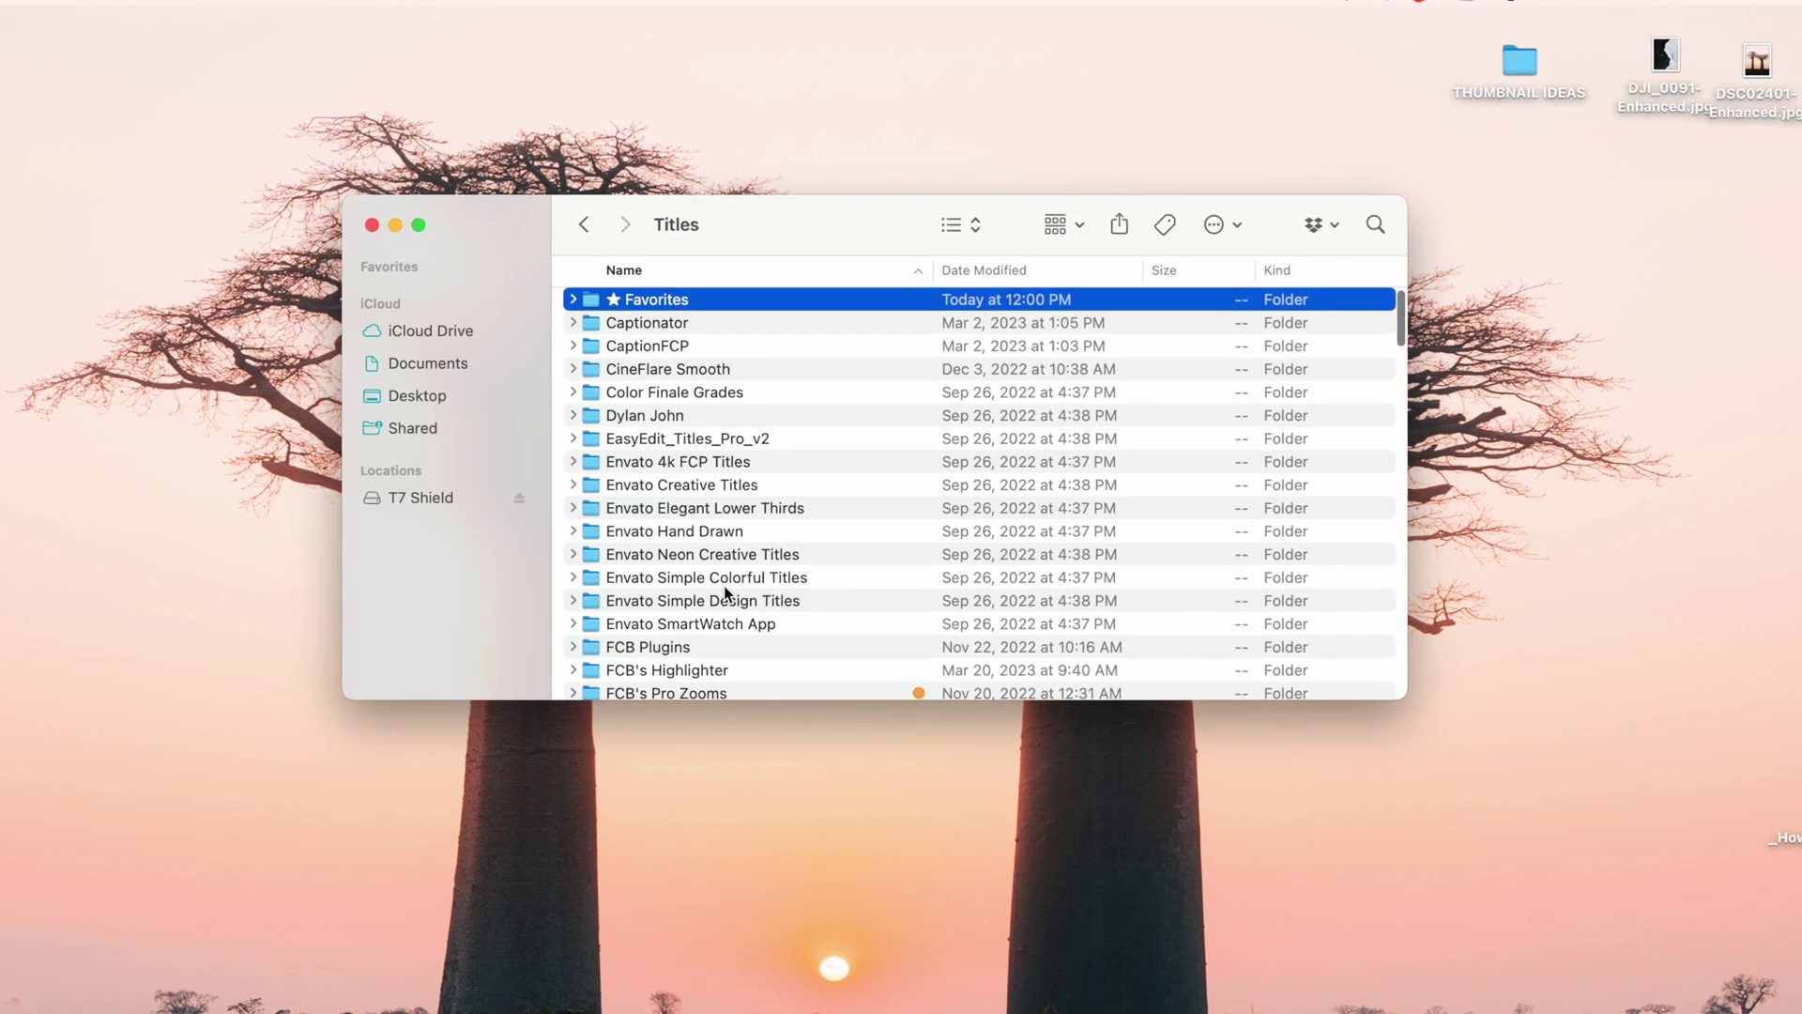
{"action": "scroll", "coordinate": [724, 585], "scroll_direction": "down", "scroll_amount": 3}
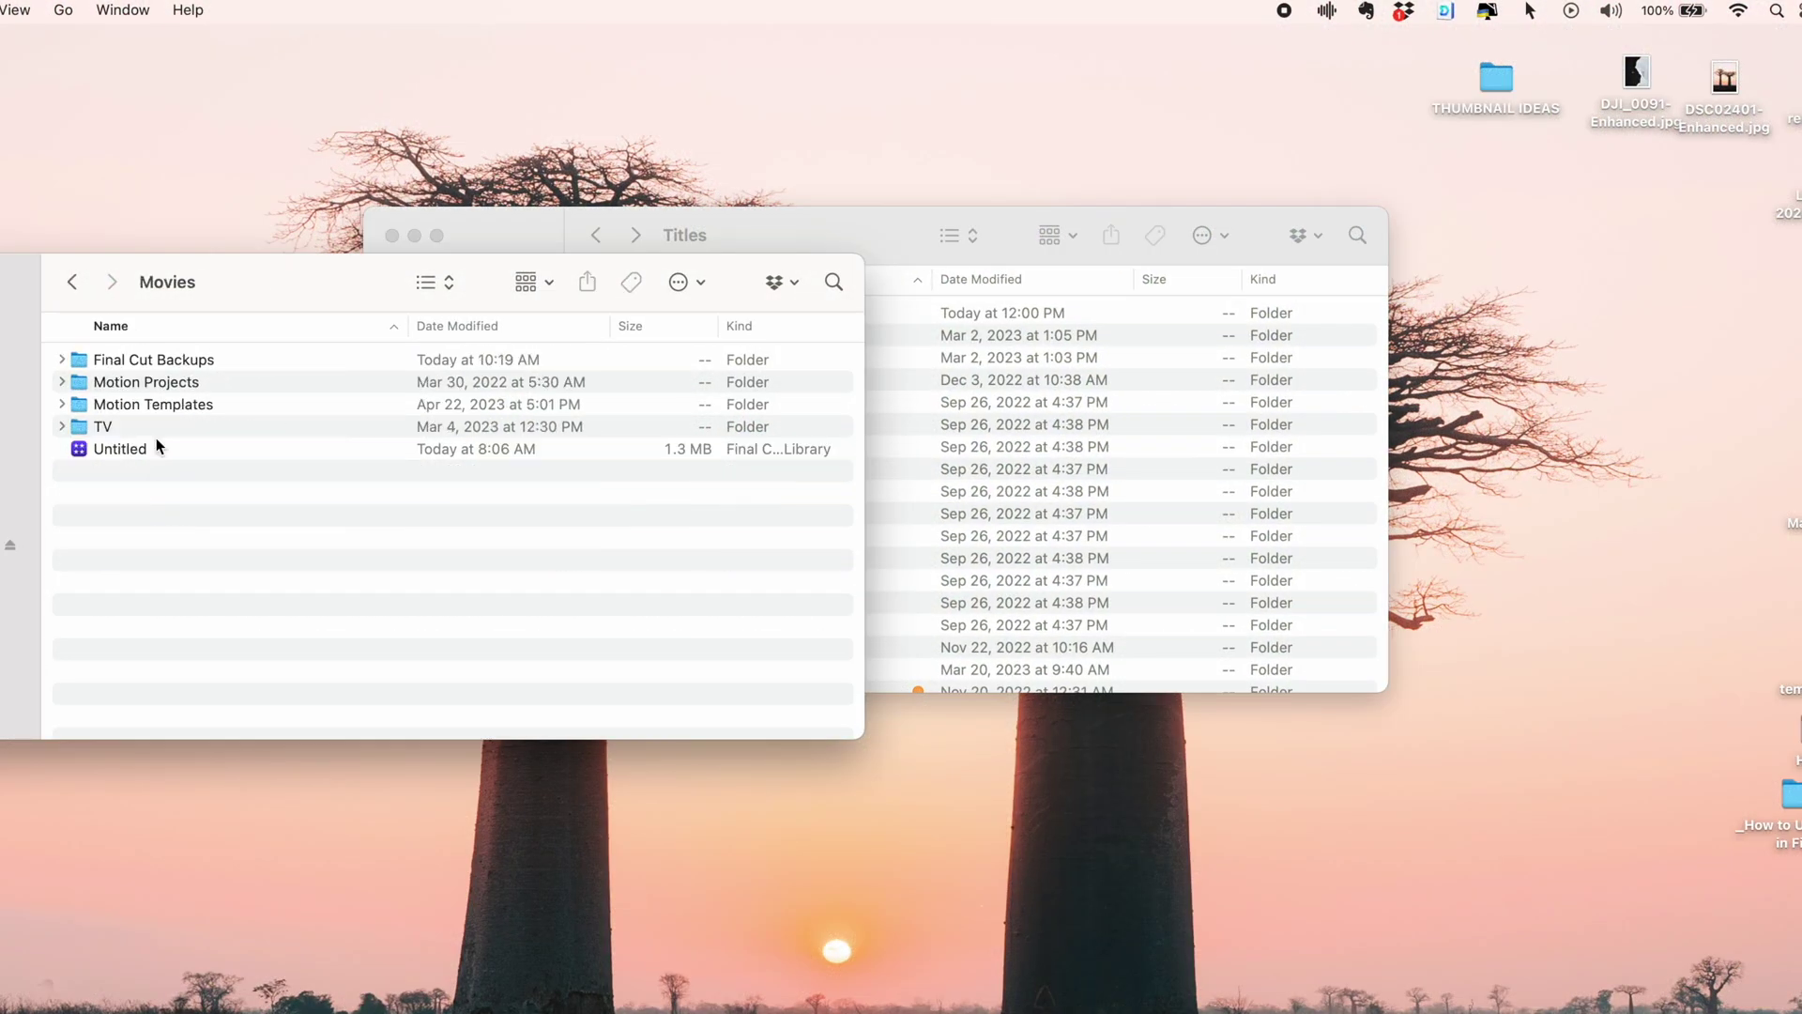
{"action": "double_click", "coordinate": [165, 408]}
{"action": "double_click", "coordinate": [154, 424]}
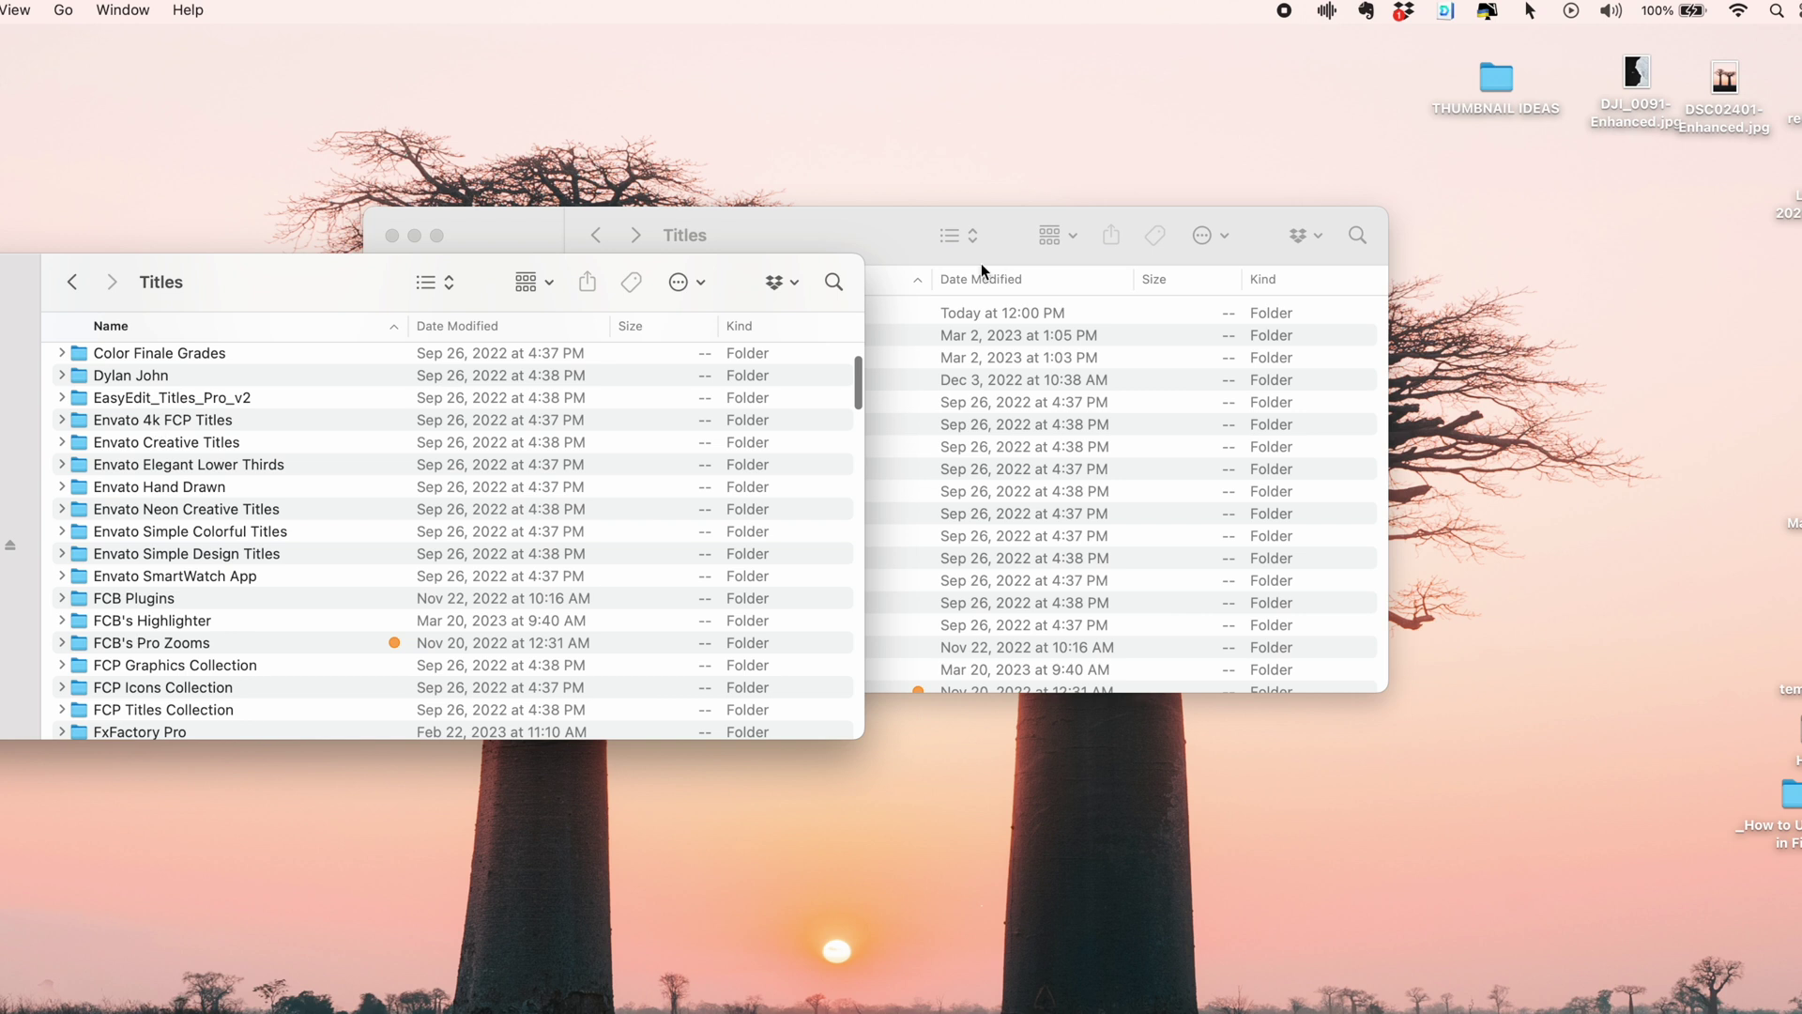
{"action": "left_click_drag", "start_coordinate": [877, 241], "coordinate": [1263, 305]}
{"action": "scroll", "coordinate": [390, 536], "scroll_direction": "up", "scroll_amount": 3}
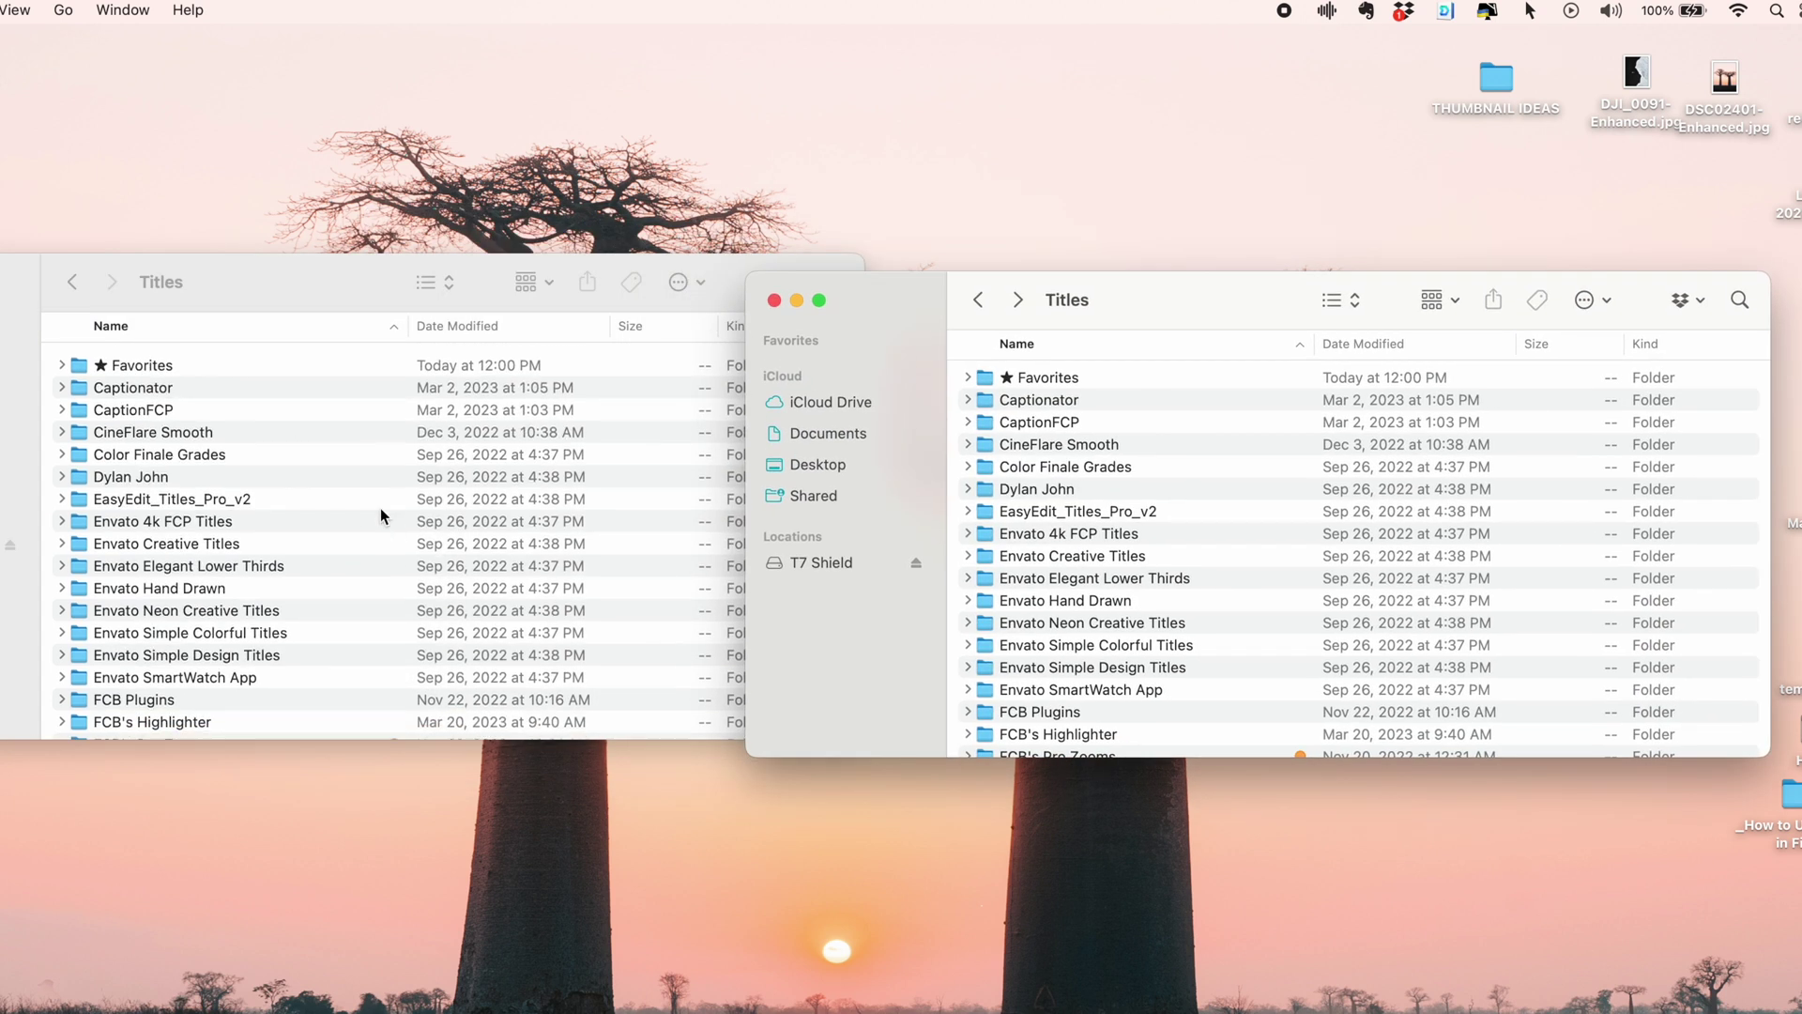
{"action": "double_click", "coordinate": [267, 359]}
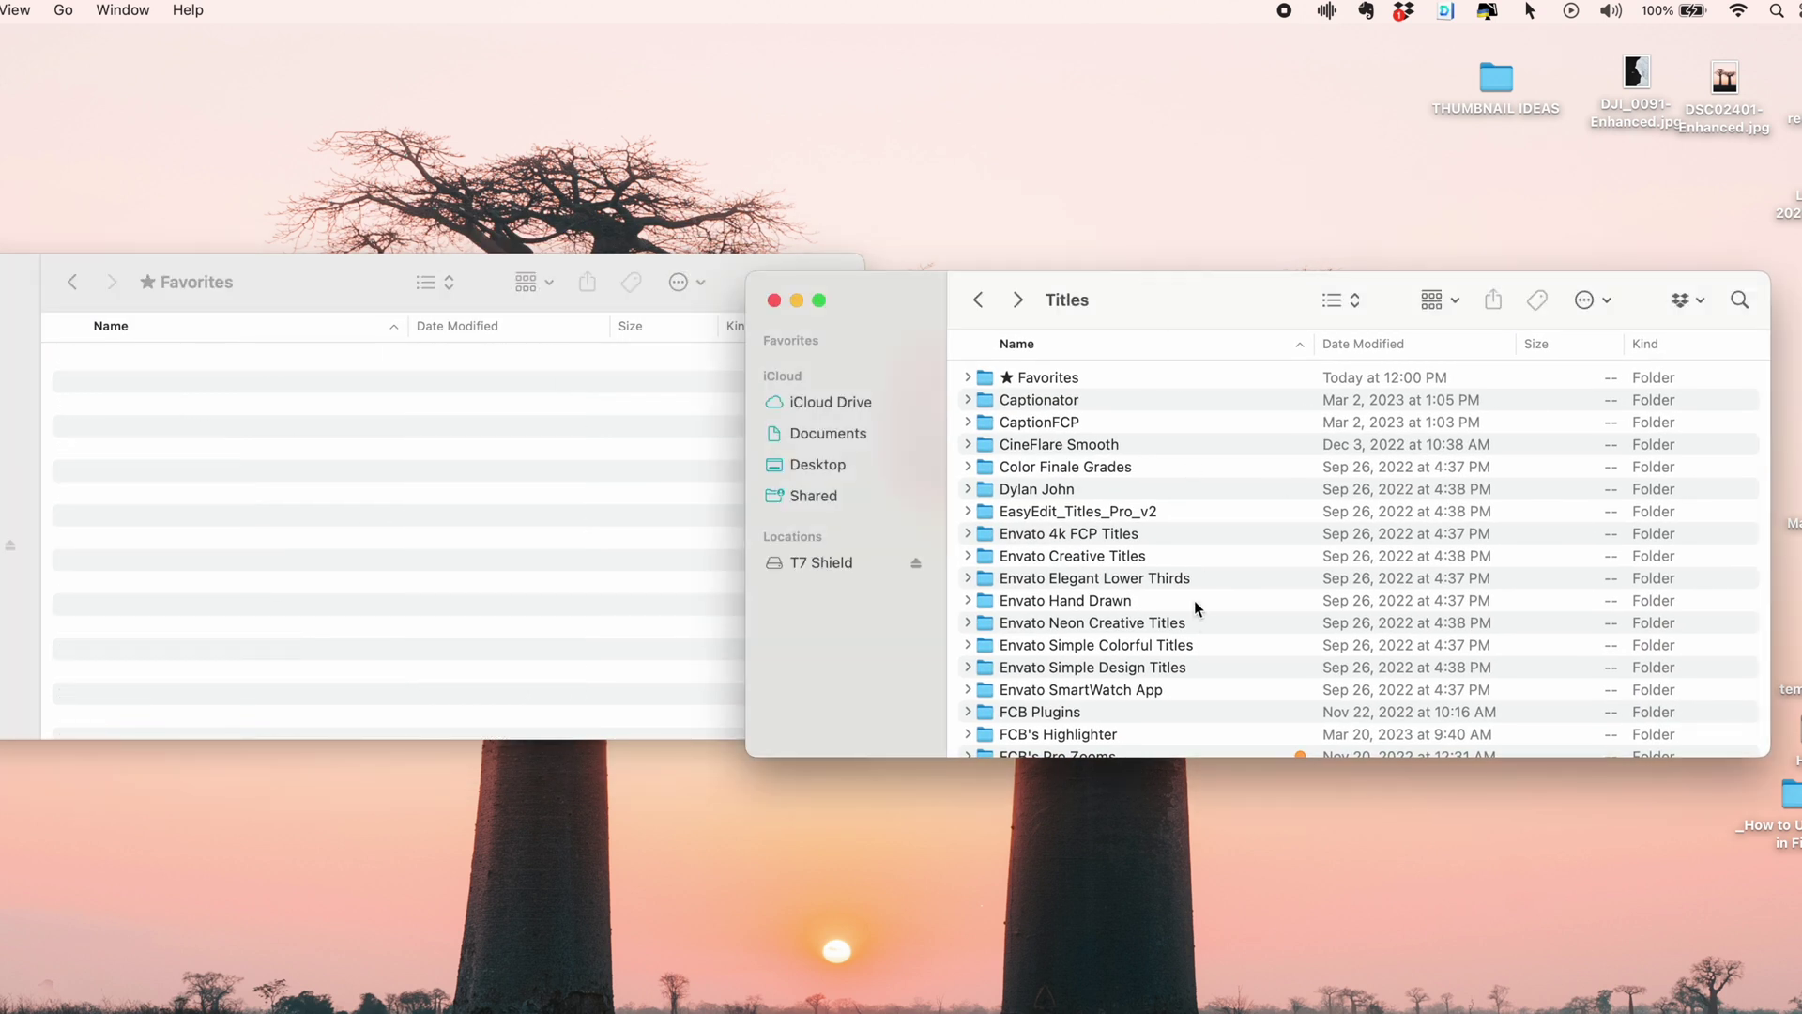
{"action": "scroll", "coordinate": [1164, 629], "scroll_direction": "down", "scroll_amount": 5}
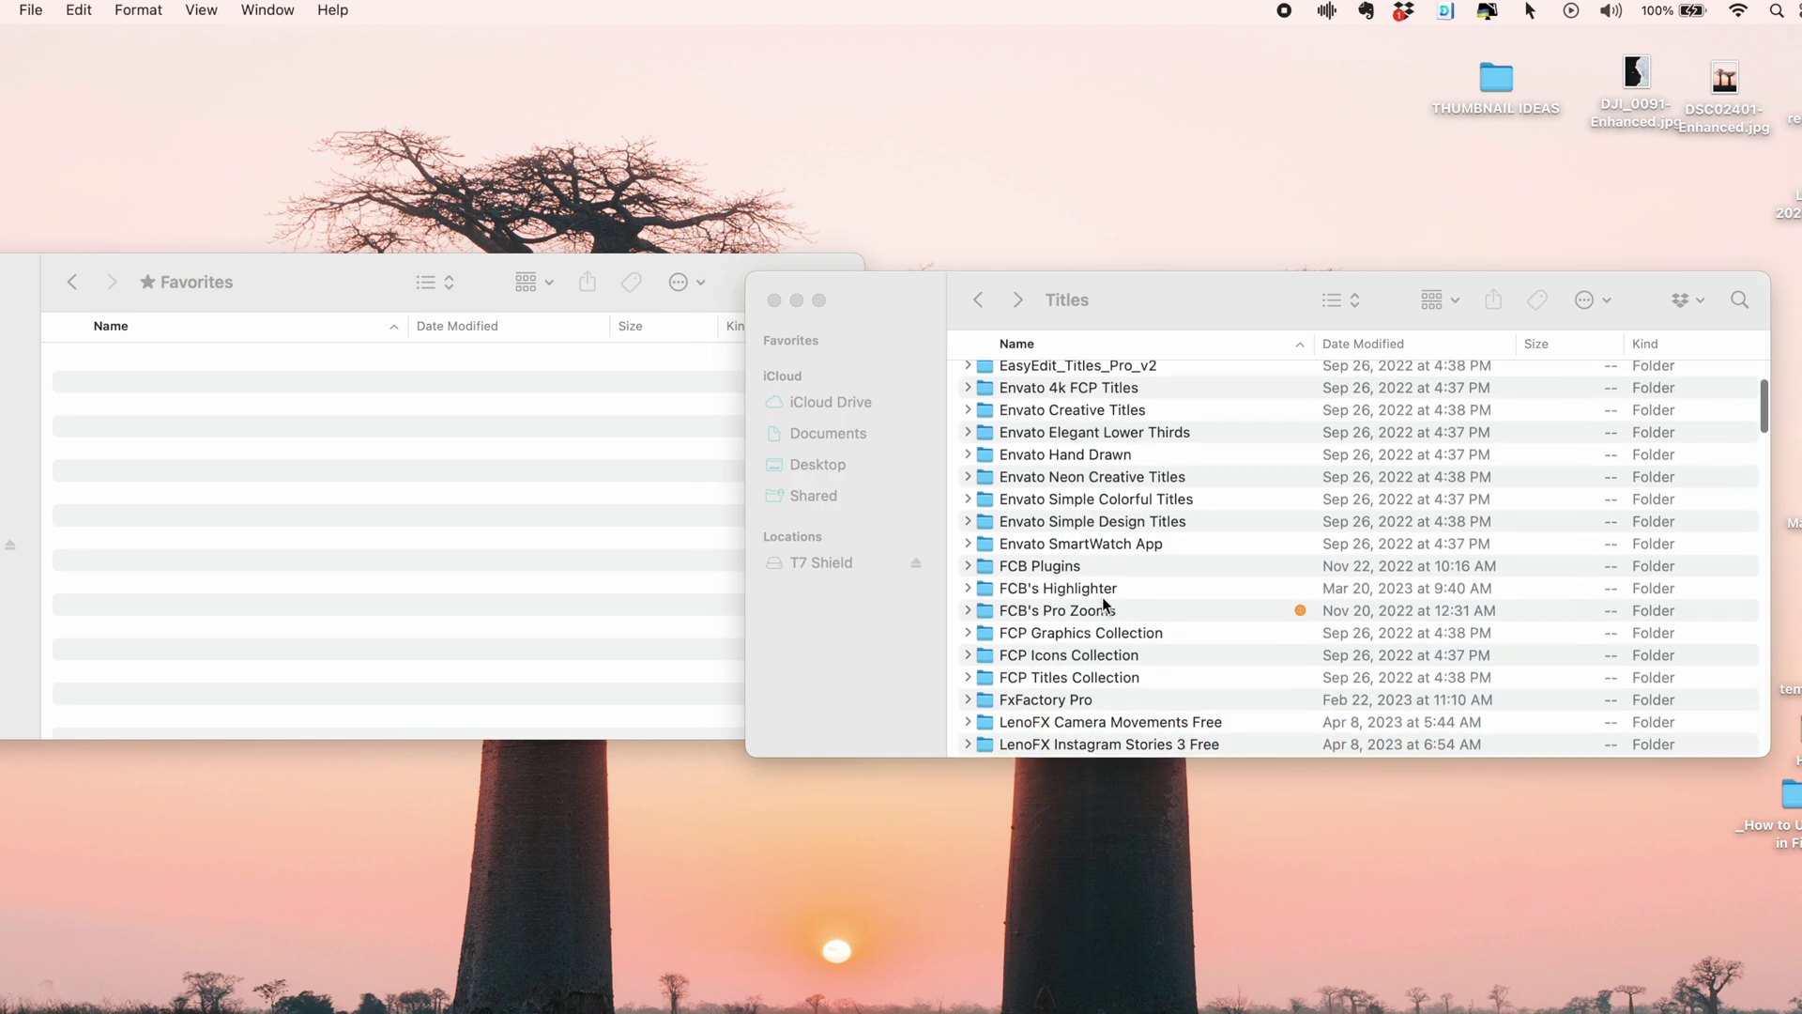
Step: Move ★ Pro Zoom and ★ Pro Burns from FCB's Pro Zooms into ★ Favorites
{"action": "left_click", "coordinate": [1100, 610]}
{"action": "double_click", "coordinate": [1100, 610]}
{"action": "double_click", "coordinate": [1020, 387]}
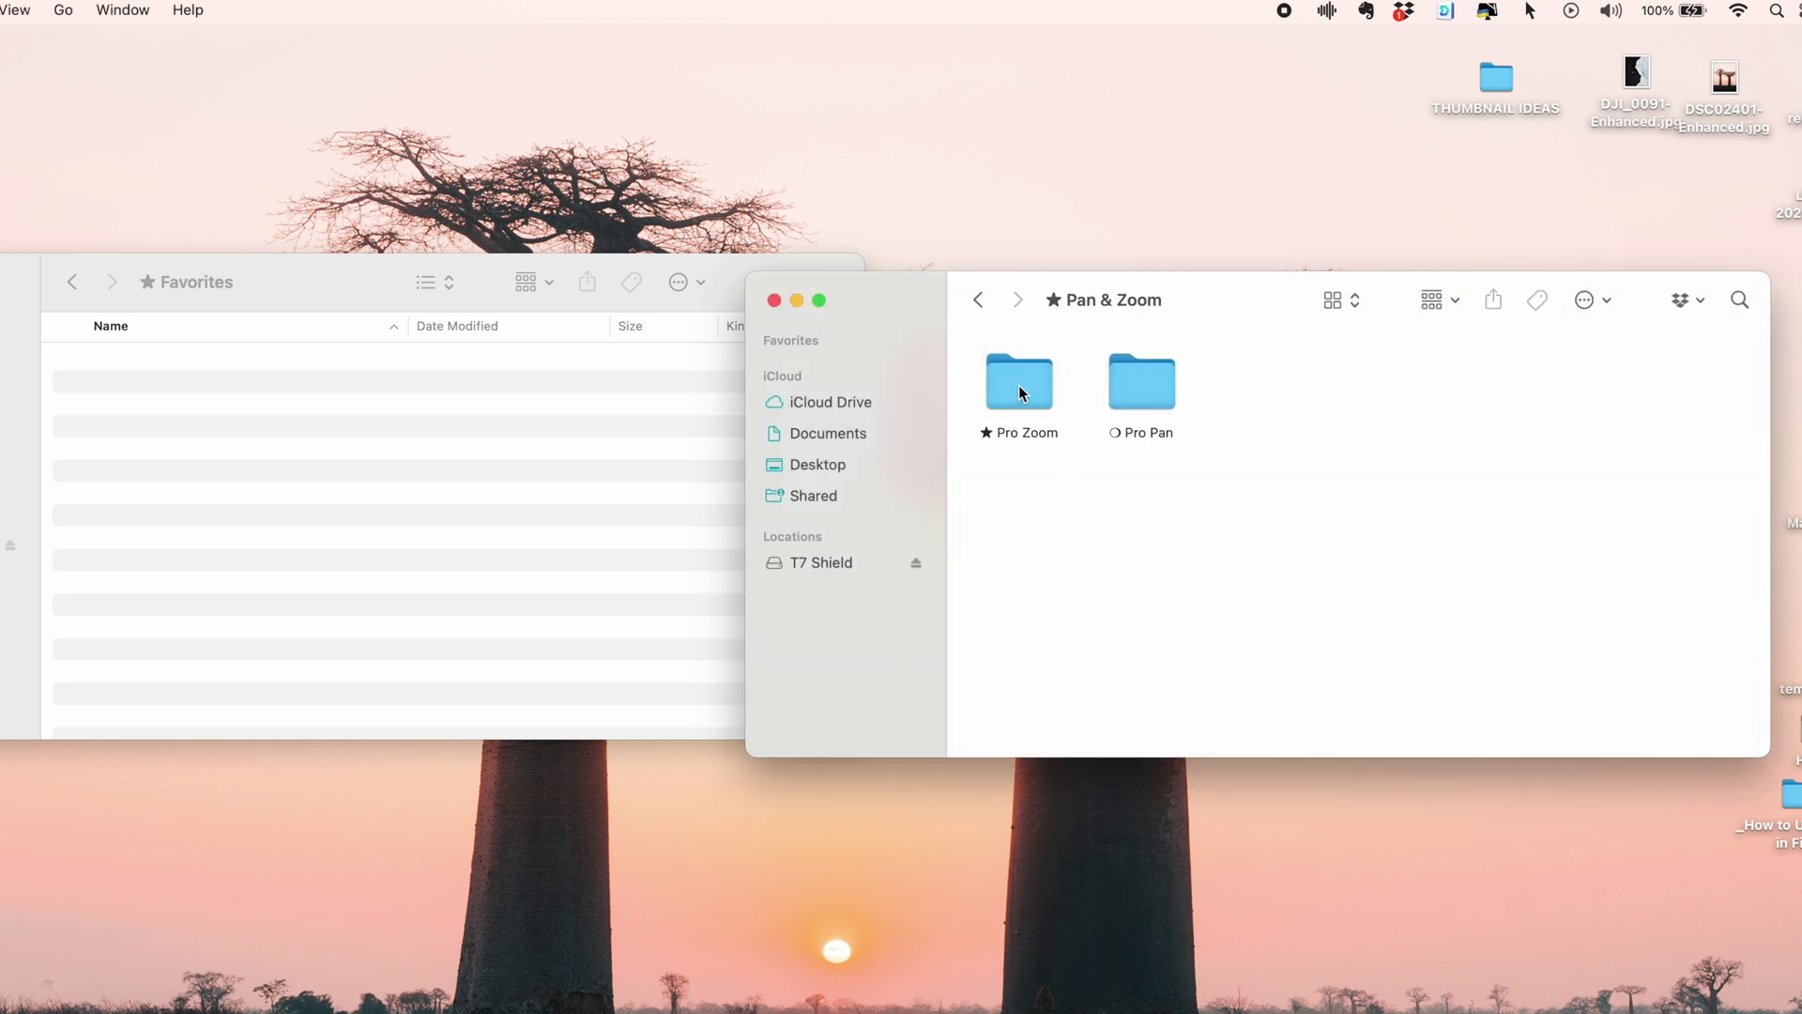
{"action": "left_click_drag", "start_coordinate": [1027, 386], "coordinate": [459, 502]}
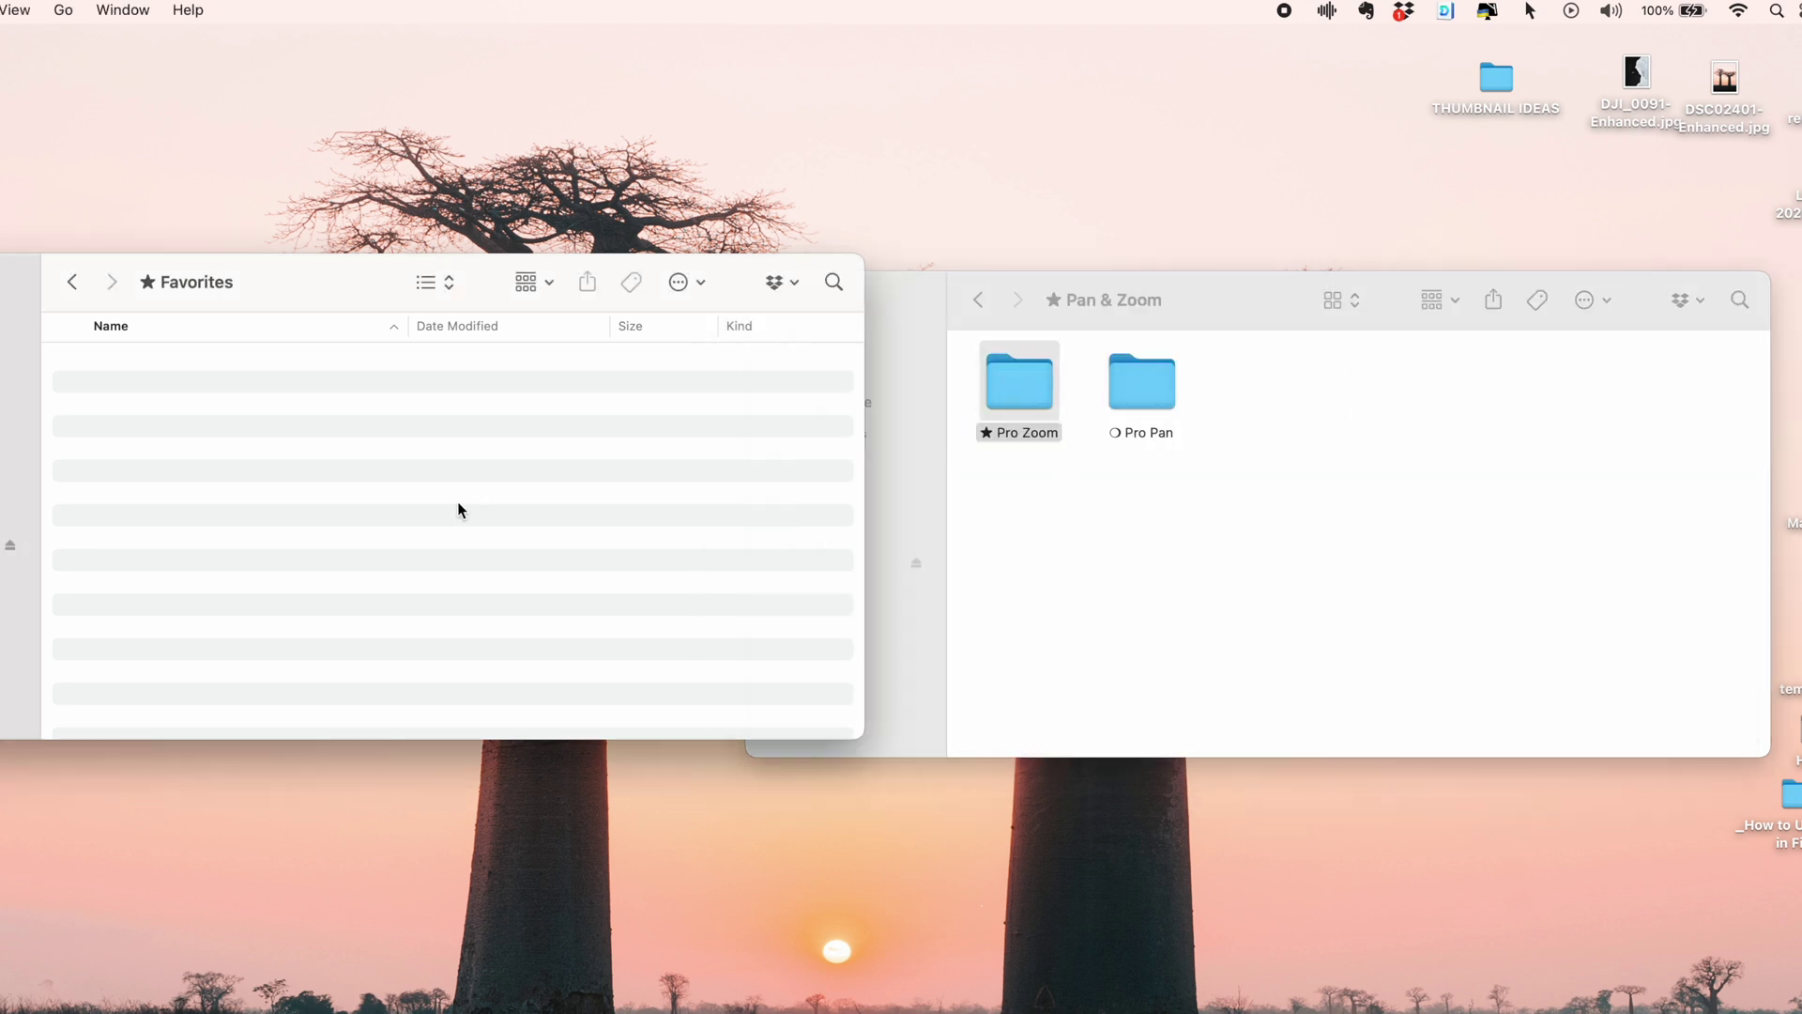
{"action": "left_click", "coordinate": [978, 299]}
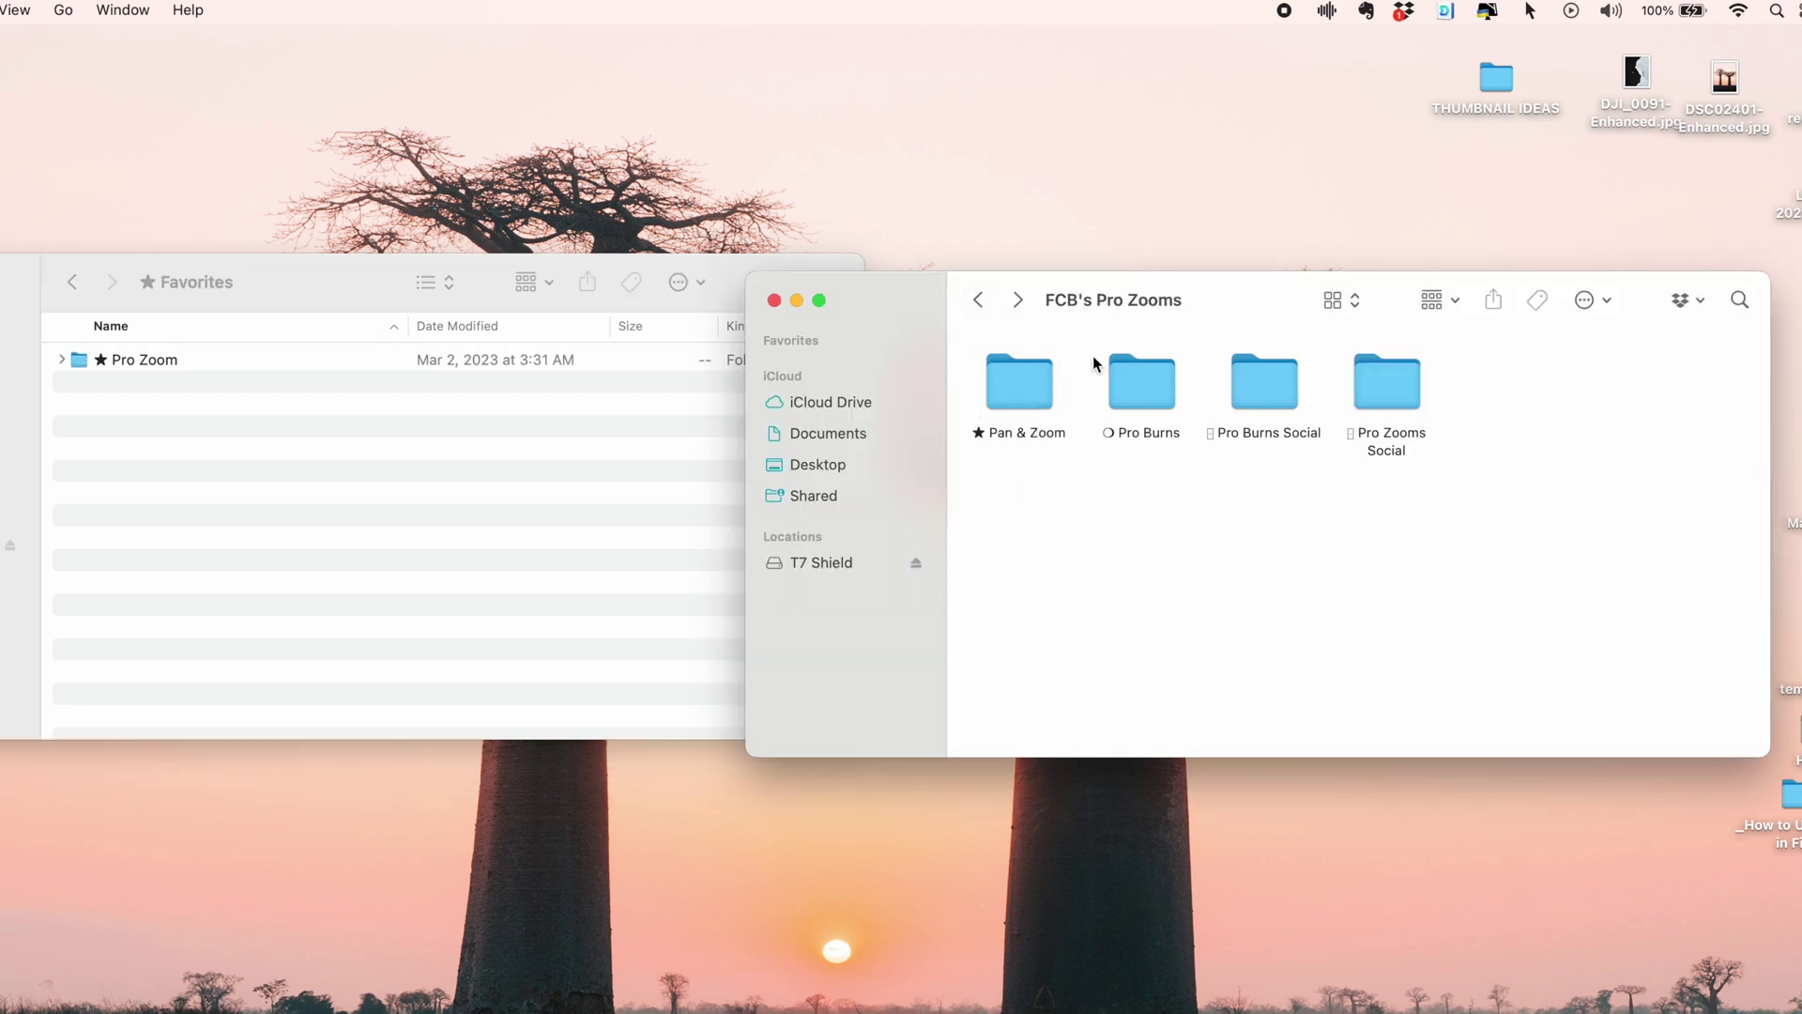
{"action": "double_click", "coordinate": [1140, 382]}
{"action": "left_click", "coordinate": [1036, 393]}
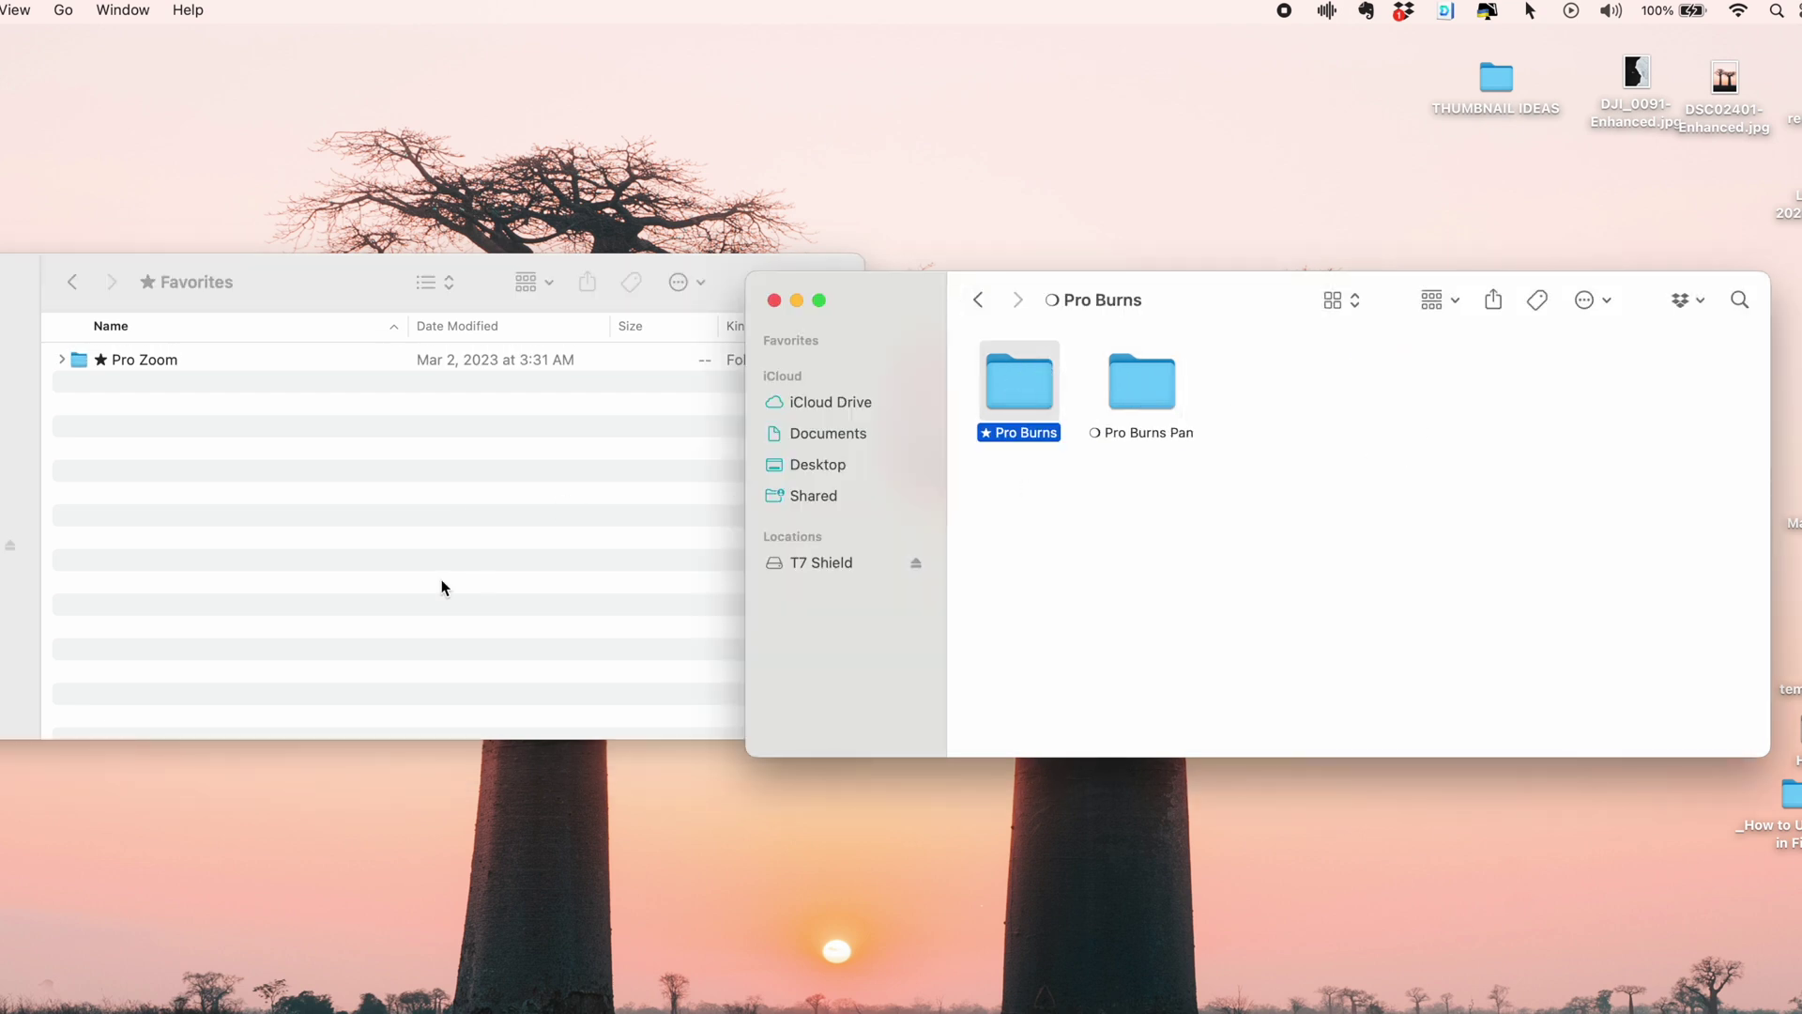
{"action": "left_click_drag", "start_coordinate": [441, 581], "coordinate": [435, 580]}
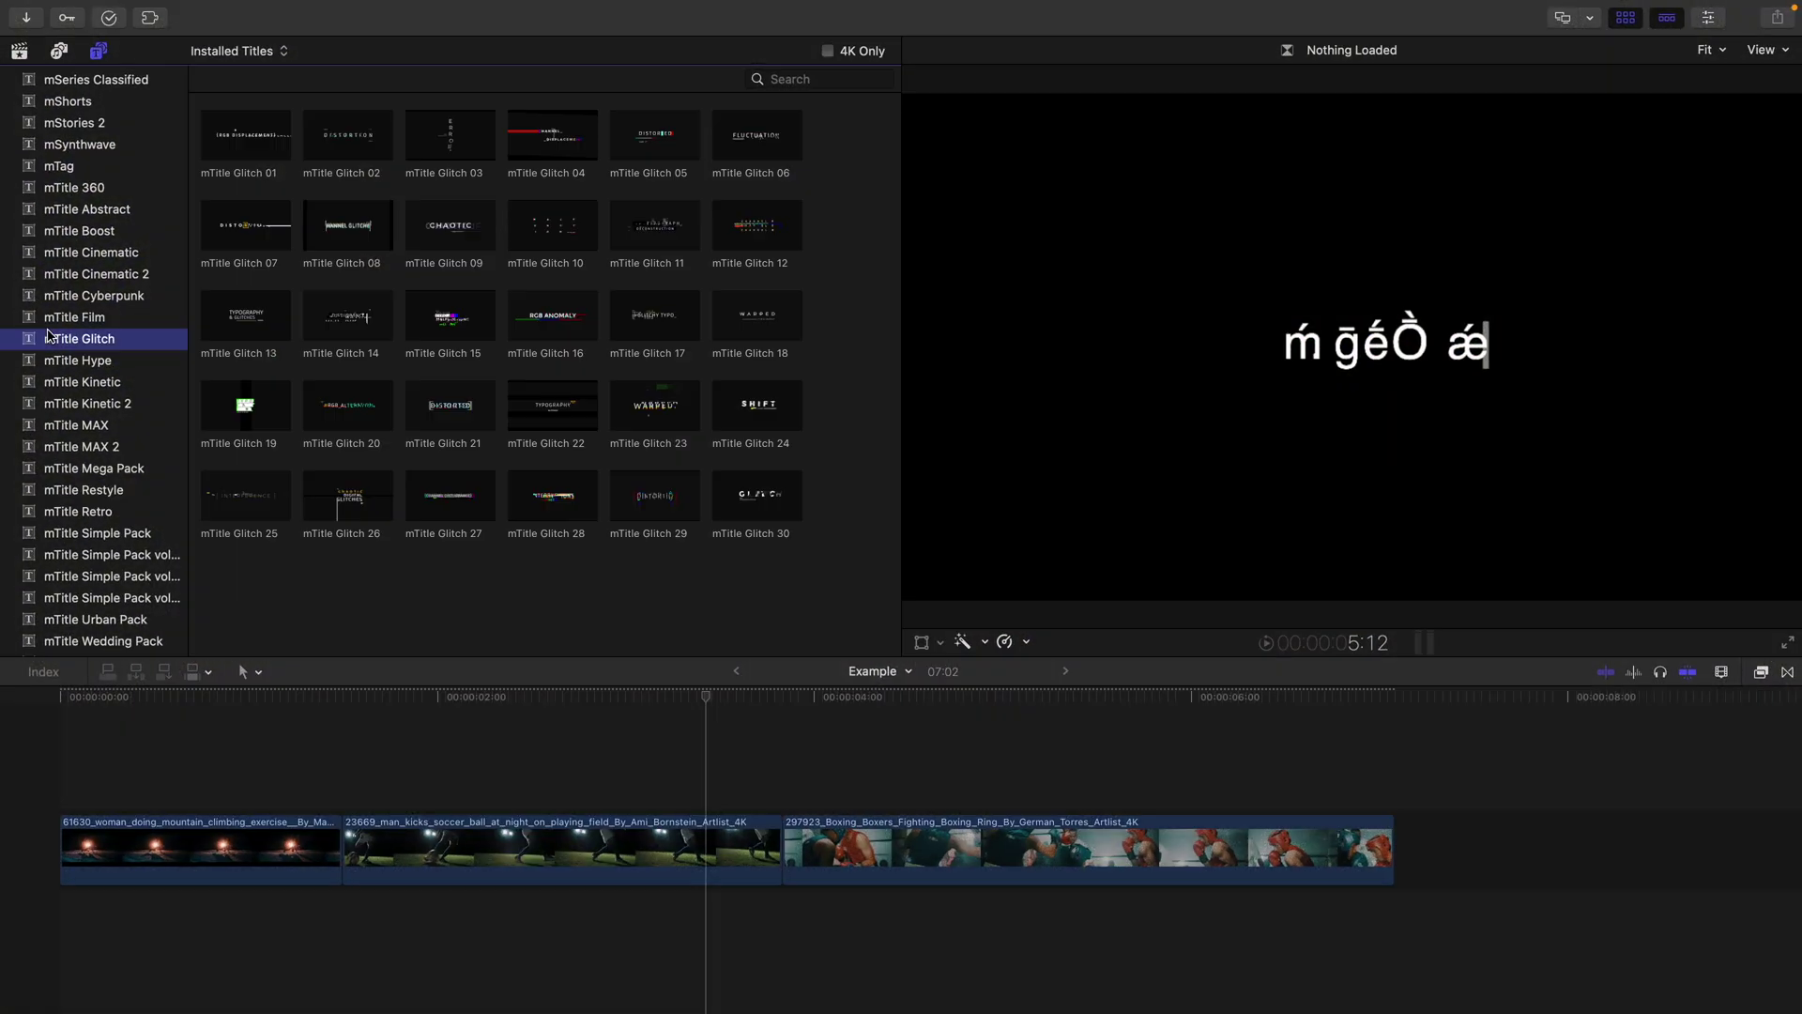
{"action": "scroll", "coordinate": [84, 282], "scroll_direction": "up", "scroll_amount": 10}
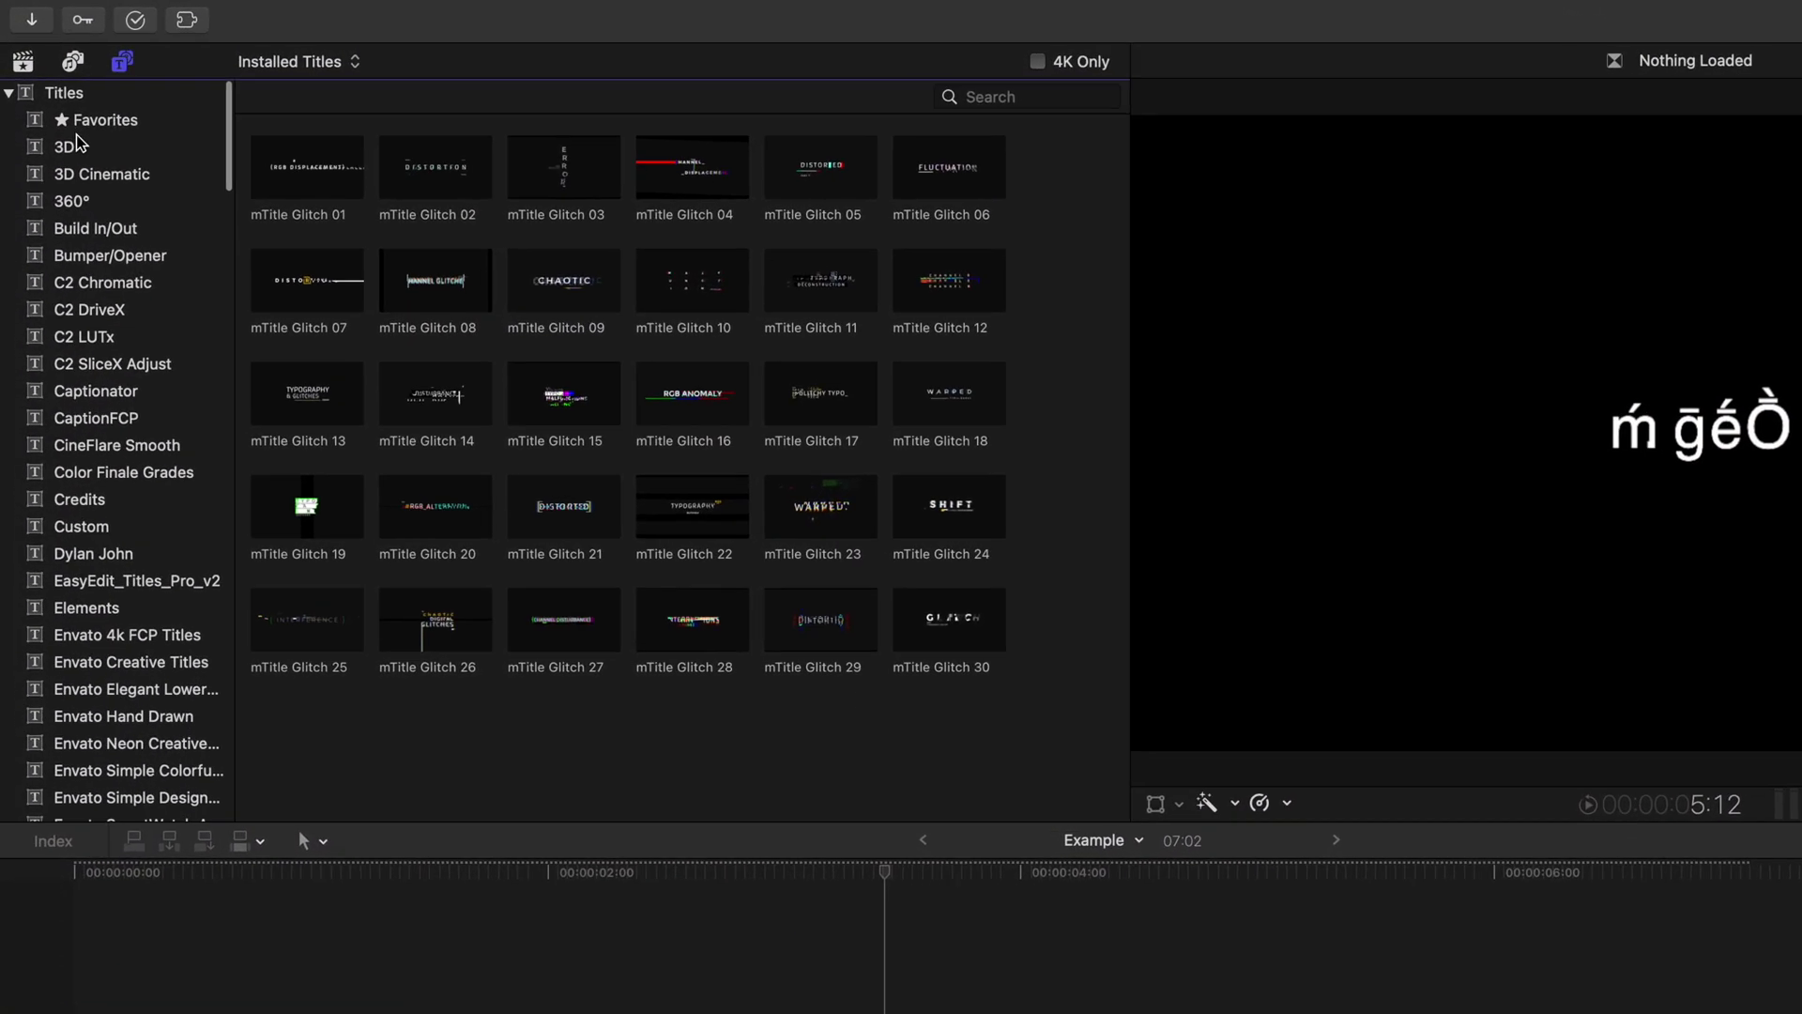
{"action": "left_click", "coordinate": [94, 120]}
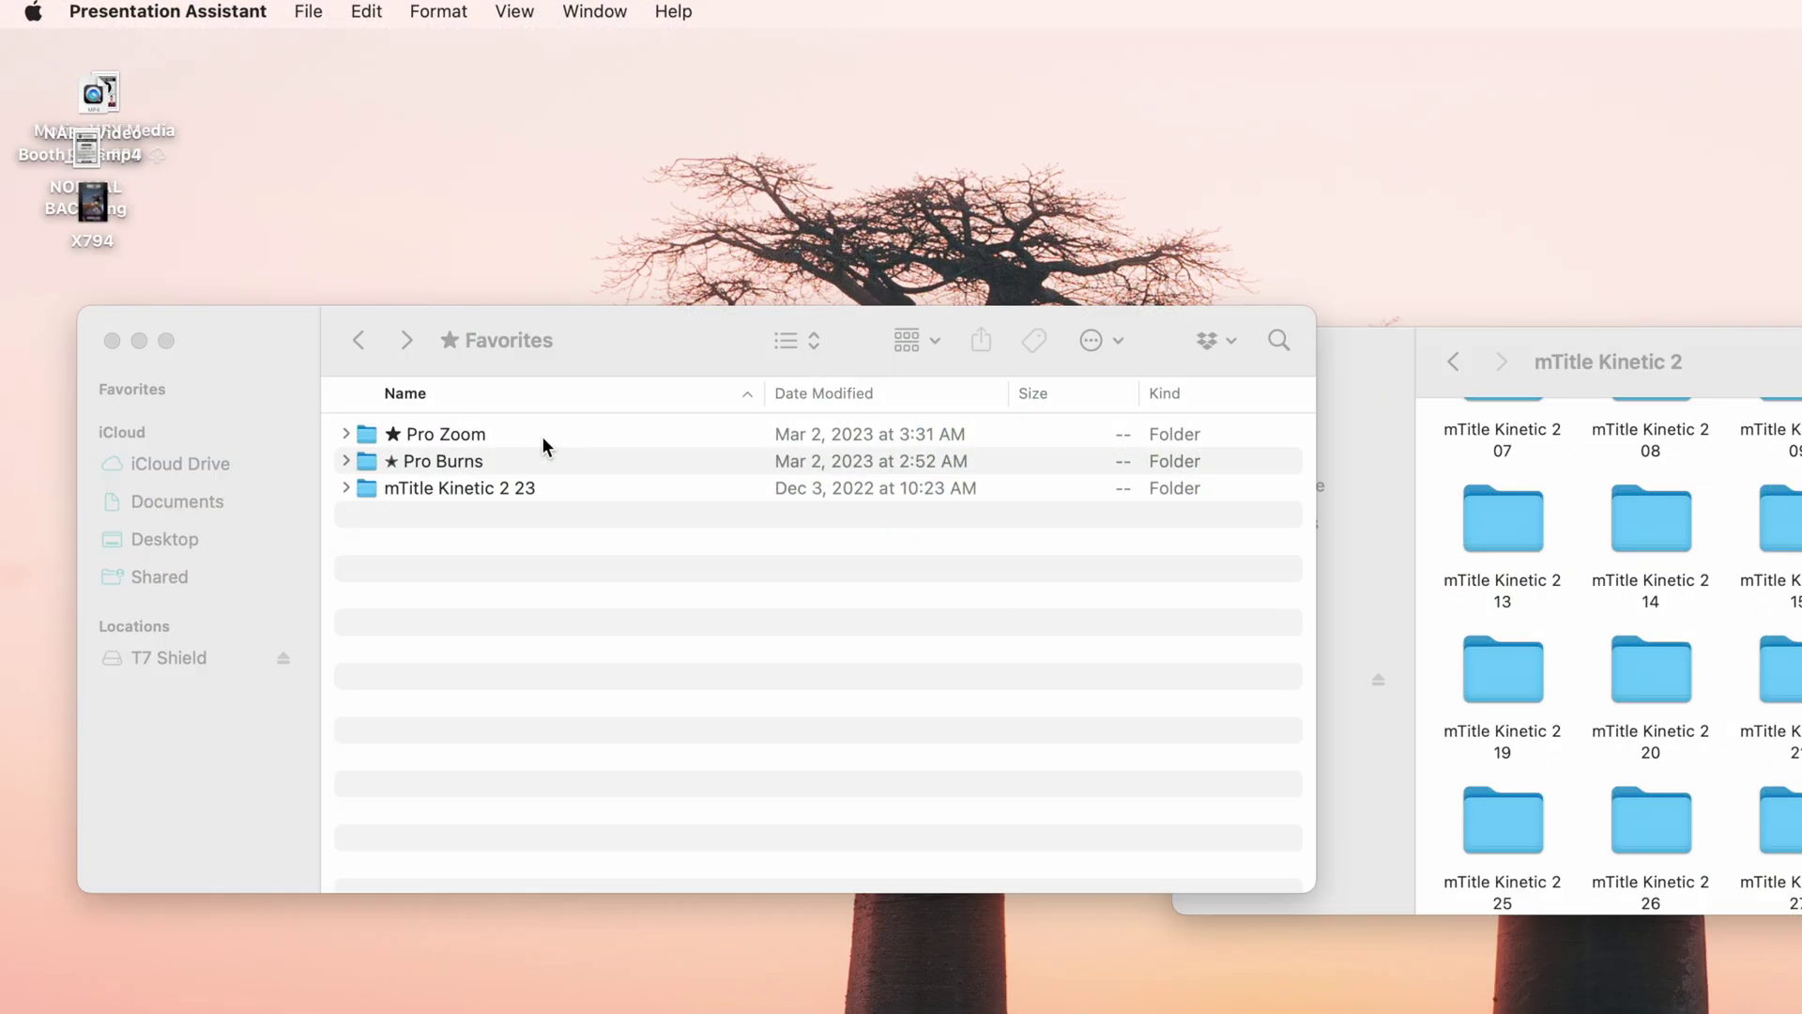
Step: Select the ★ Pro Zoom title folder in the ★ Favorites category
{"action": "left_click", "coordinate": [542, 435]}
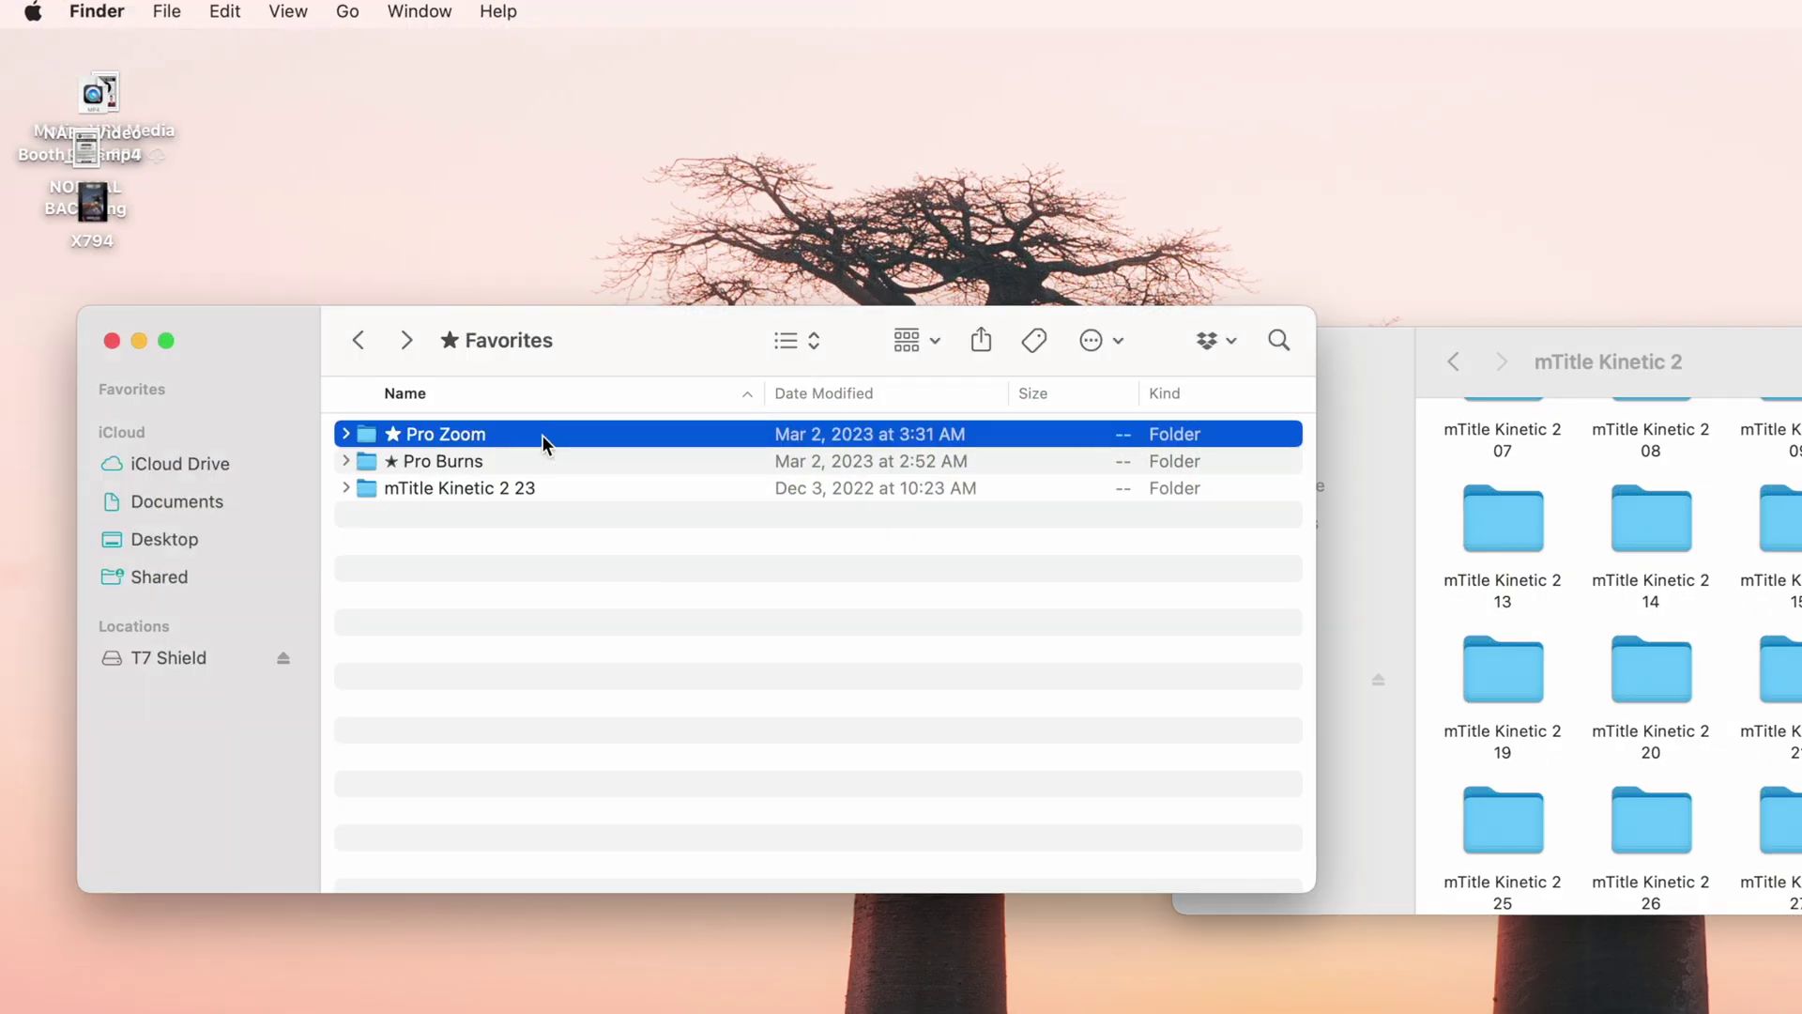
Step: Open the ★ Pro Zoom Motion file with TextEdit via Open With > Other, searching 'textedit'
{"action": "double_click", "coordinate": [542, 435]}
{"action": "left_click", "coordinate": [542, 437]}
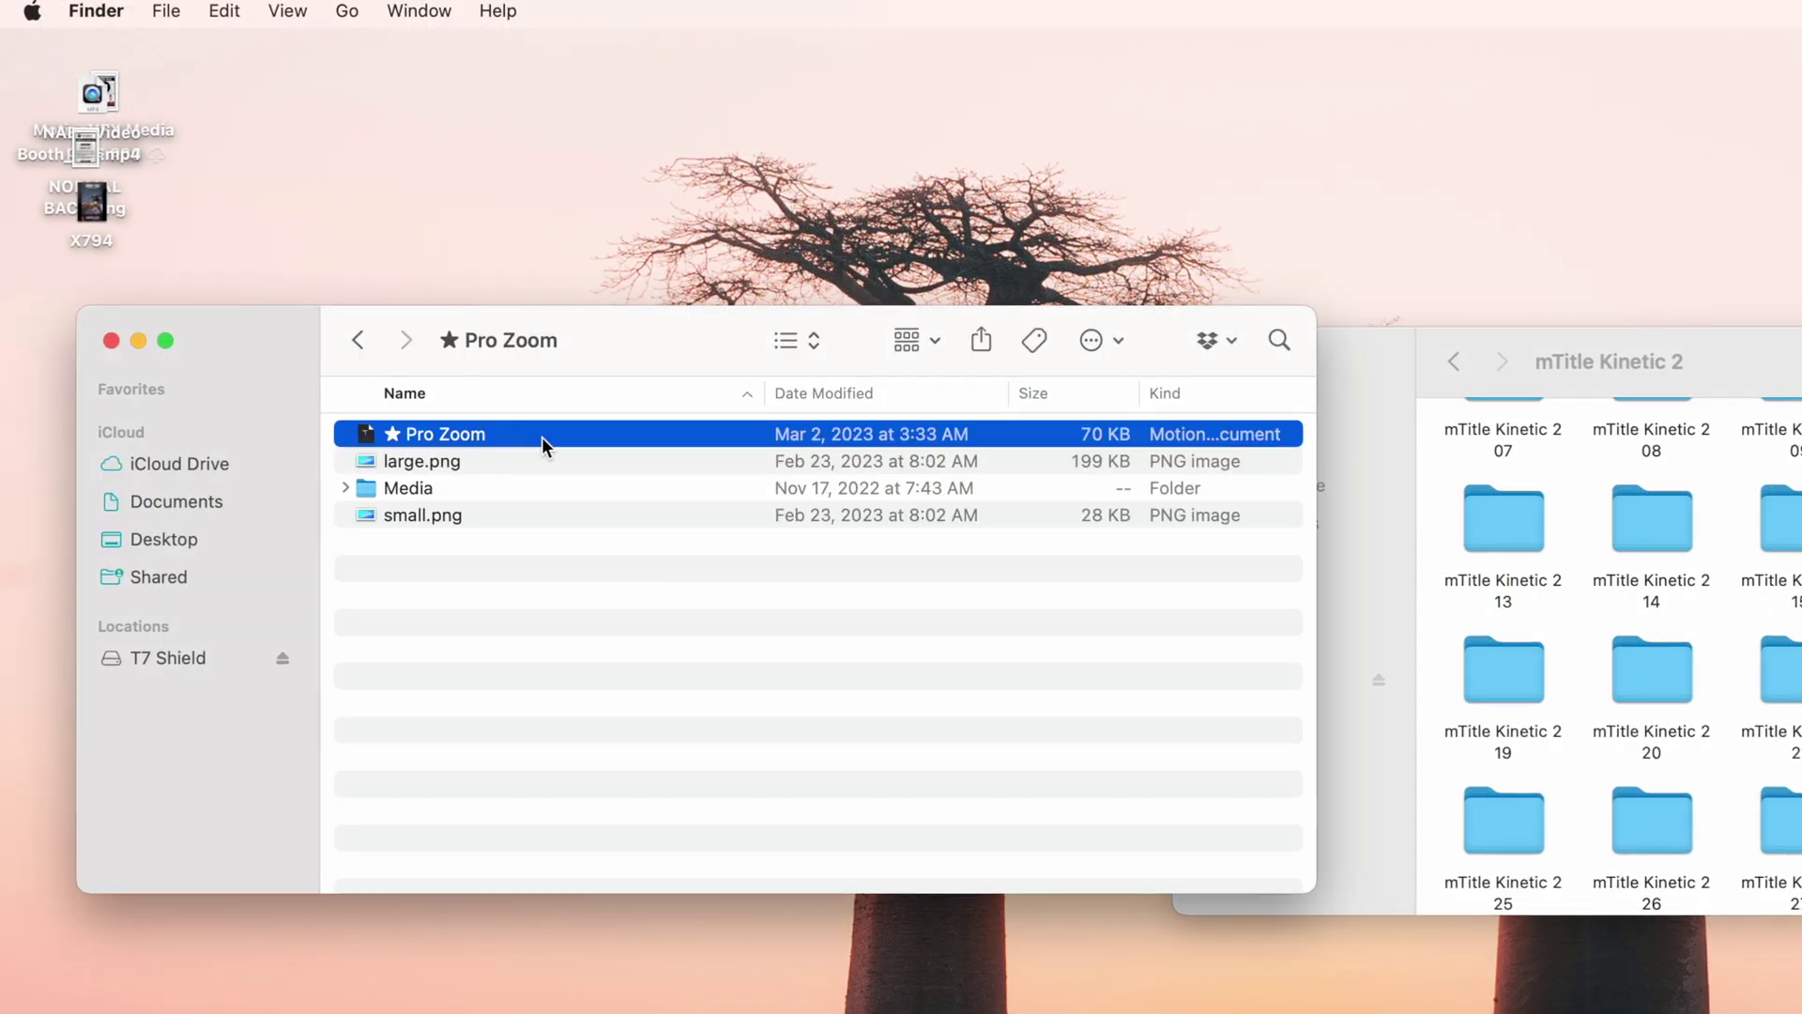
{"action": "right_click", "coordinate": [543, 436]}
{"action": "mouse_move", "coordinate": [657, 484]}
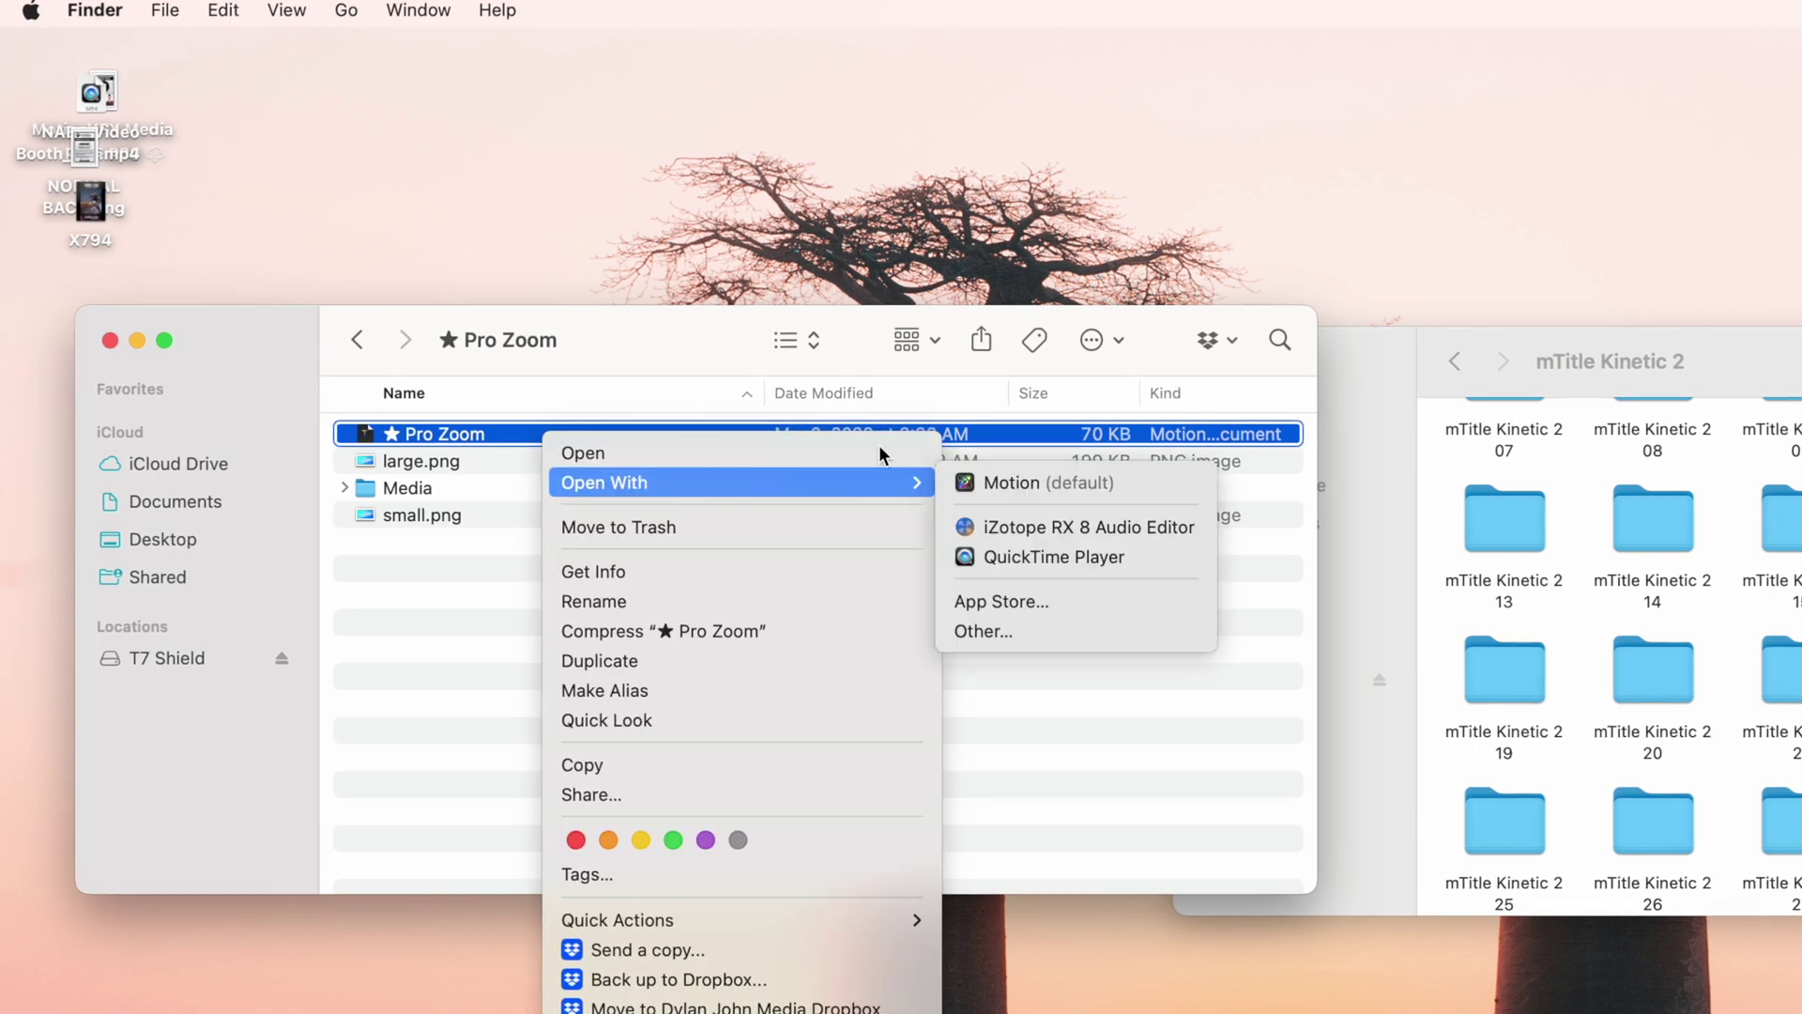
{"action": "left_click", "coordinate": [1018, 632]}
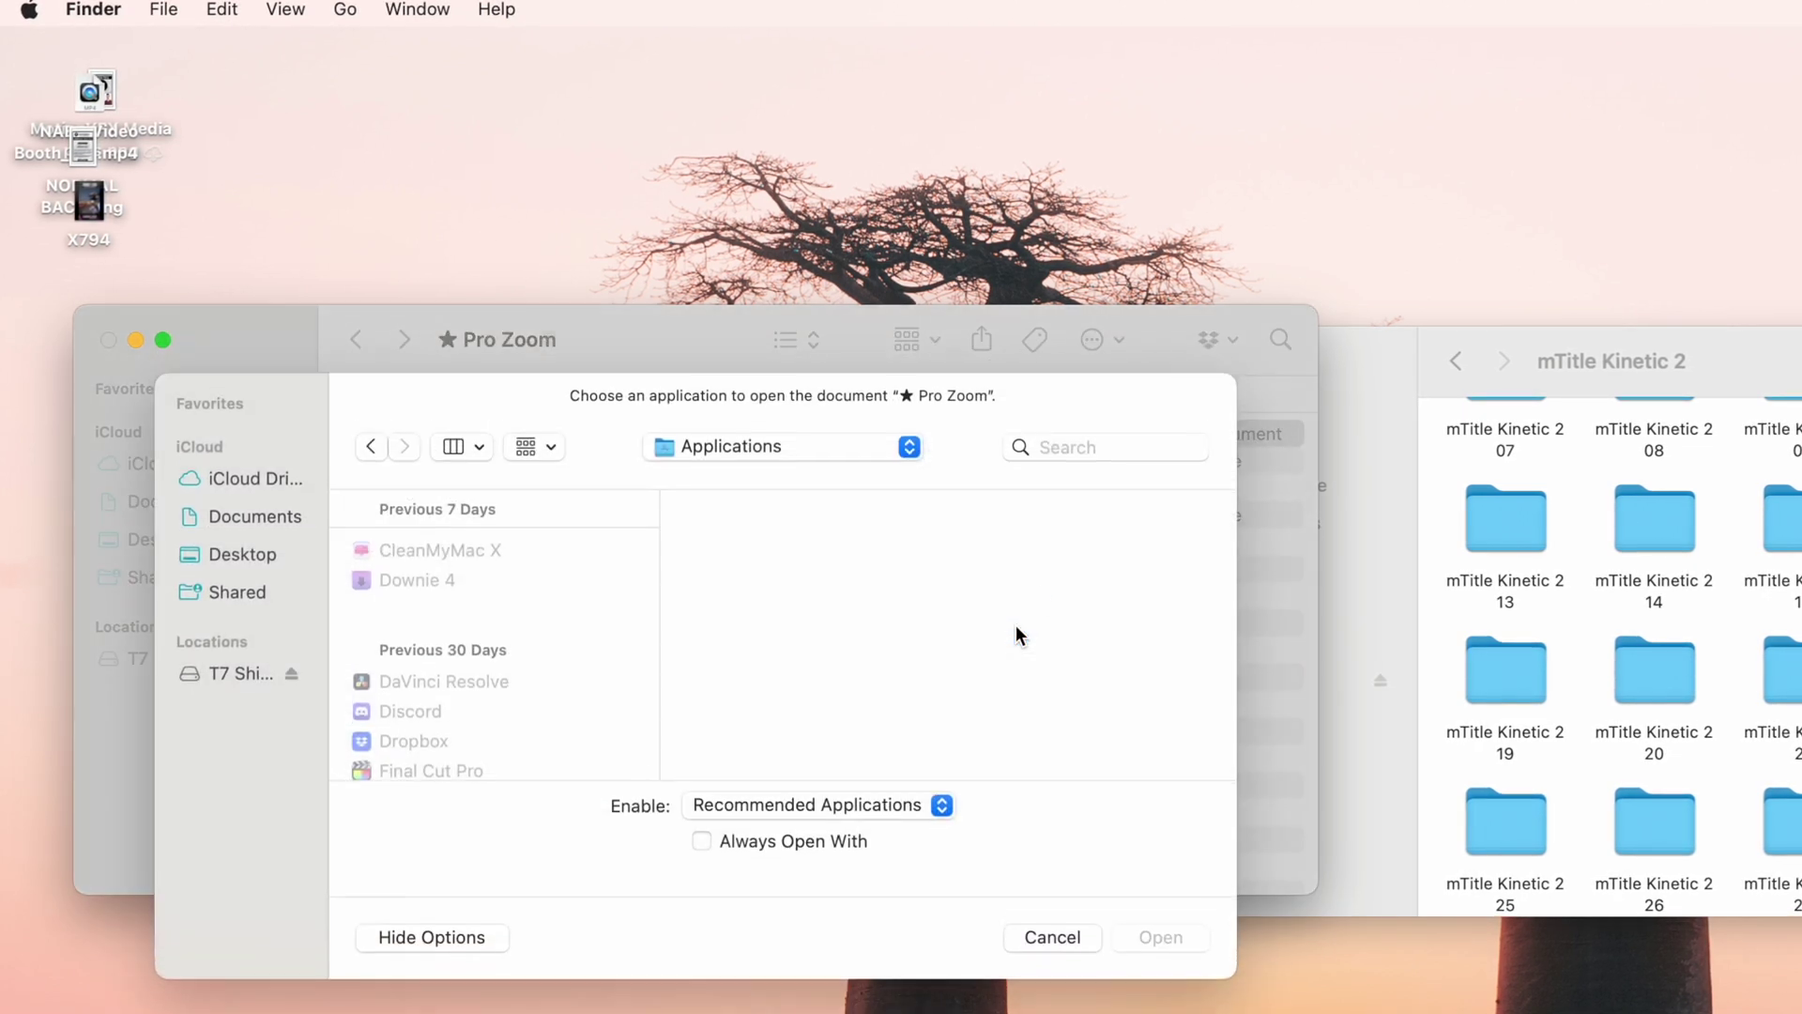
{"action": "left_click", "coordinate": [1092, 454]}
{"action": "type", "text": "textedit"}
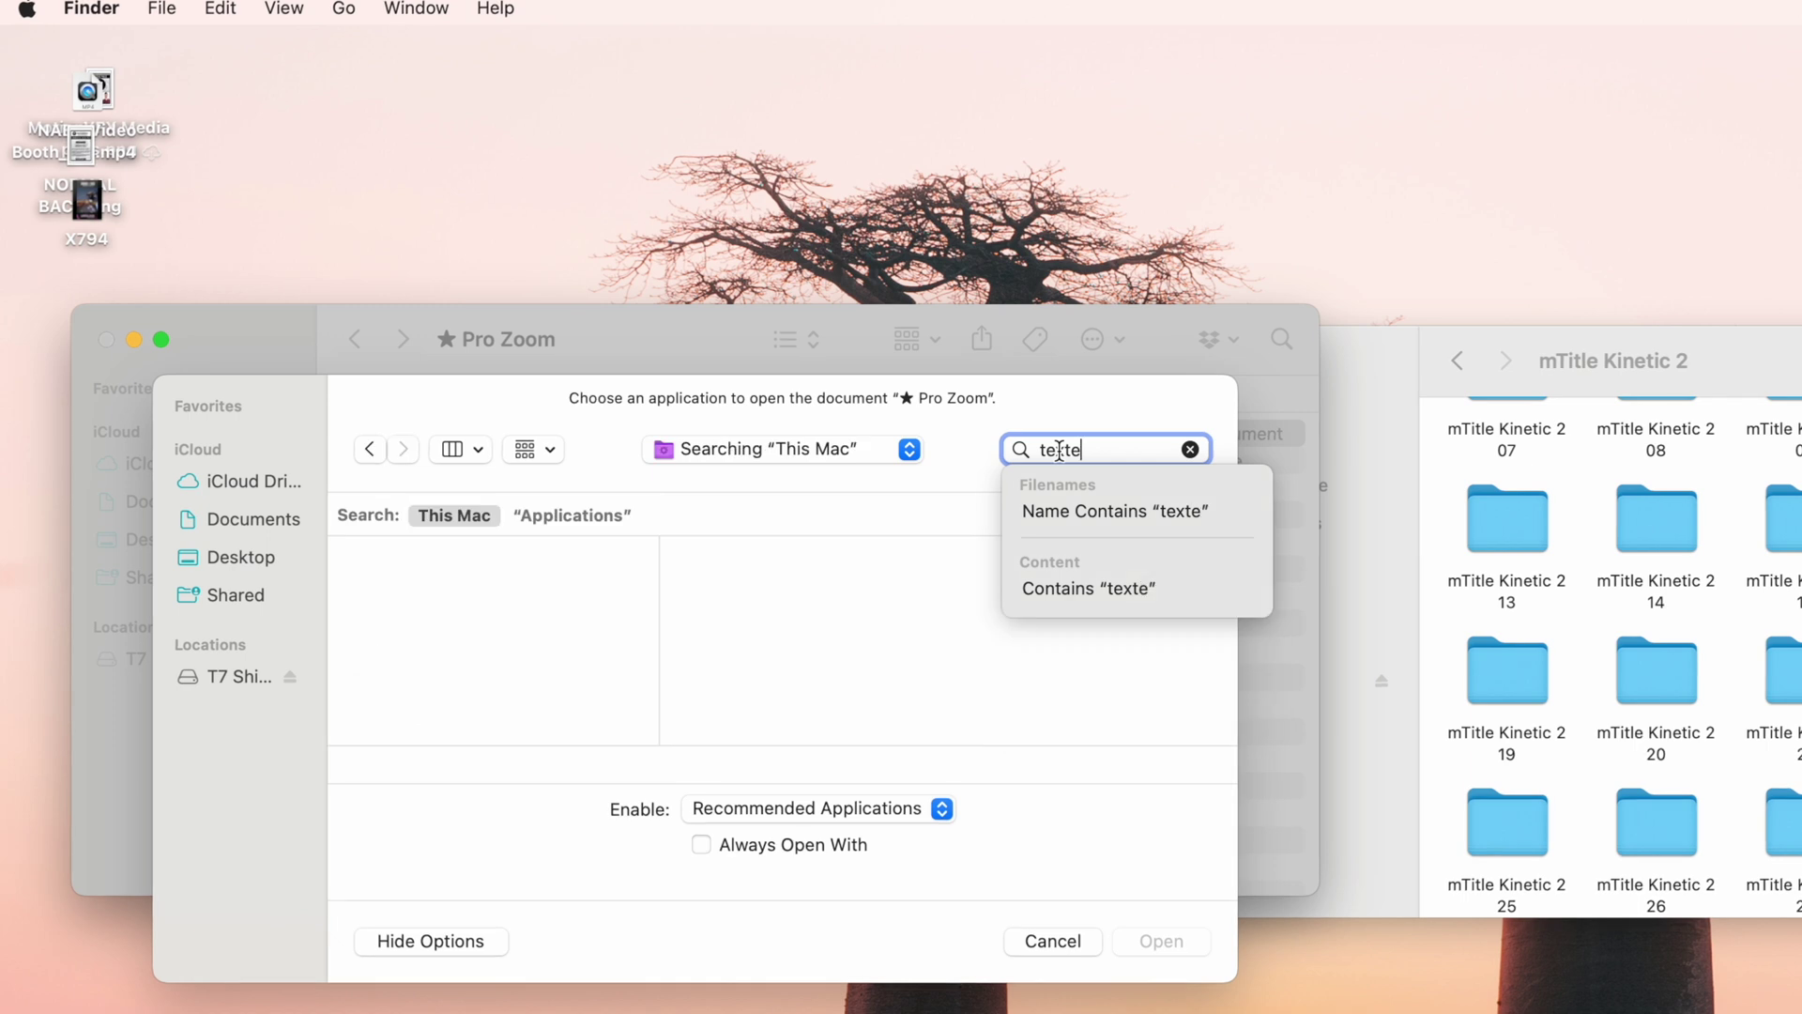
{"action": "left_click", "coordinate": [432, 596]}
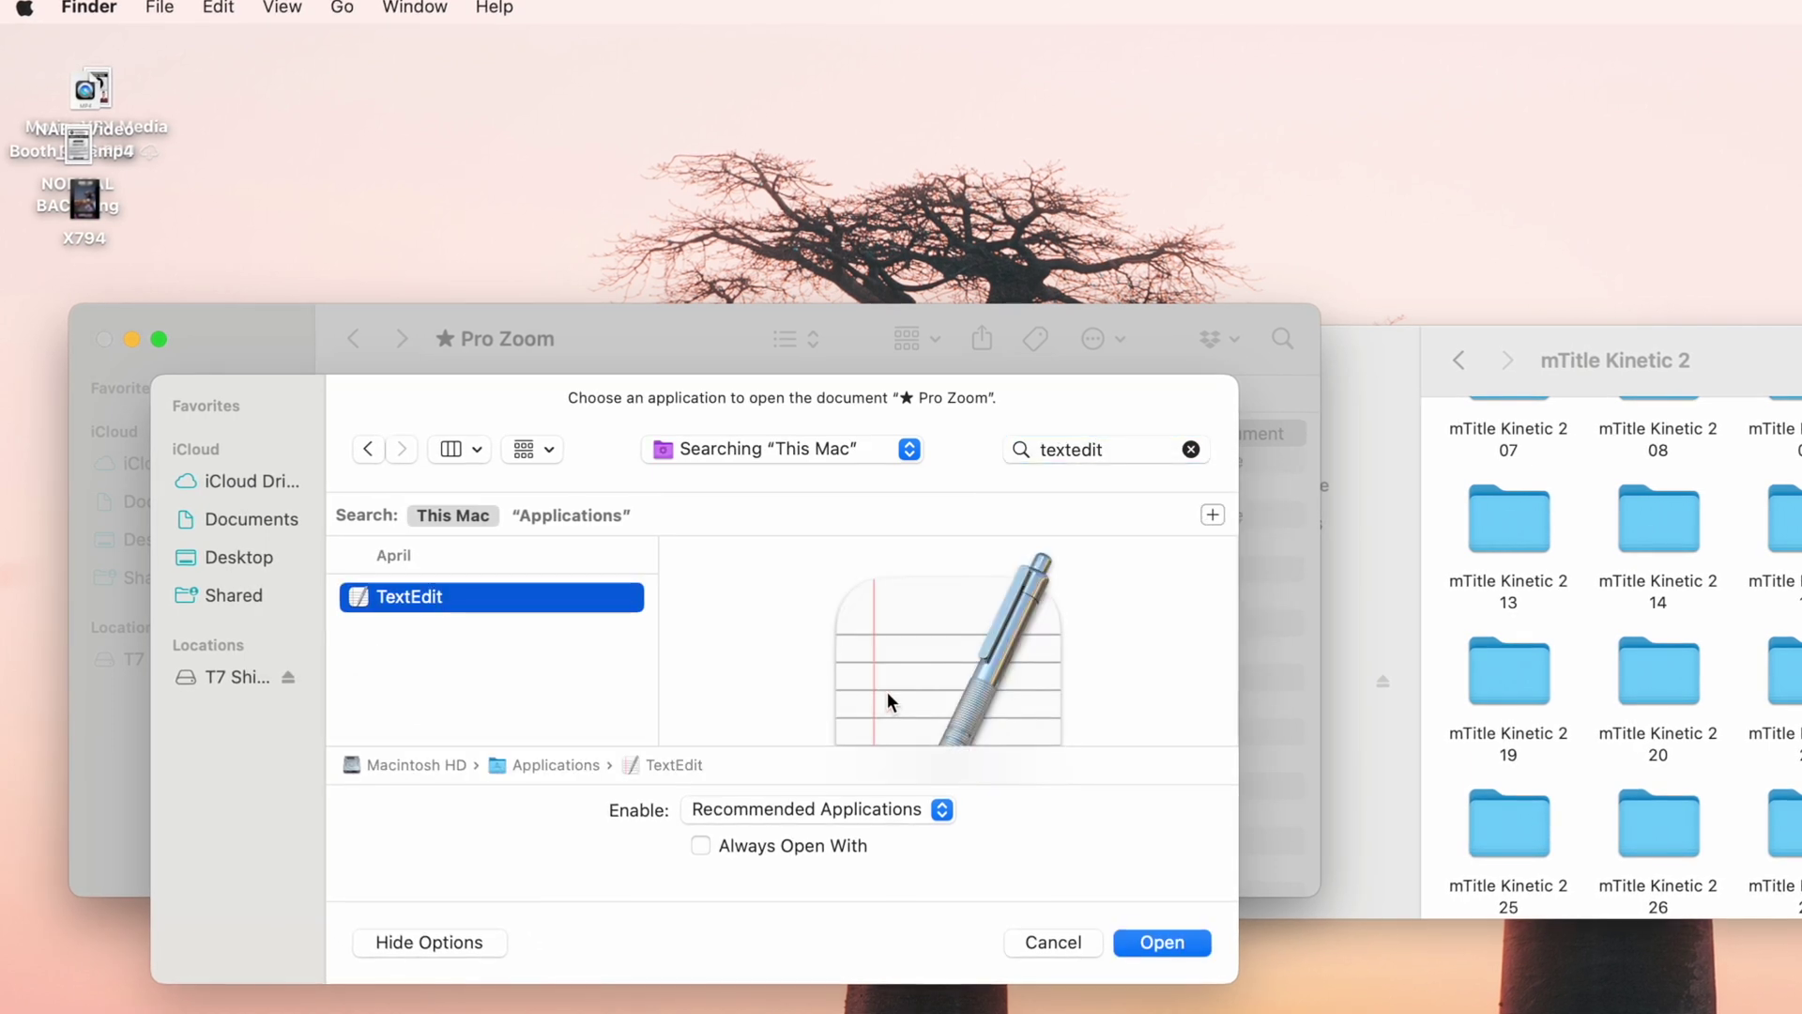
{"action": "left_click", "coordinate": [1170, 943]}
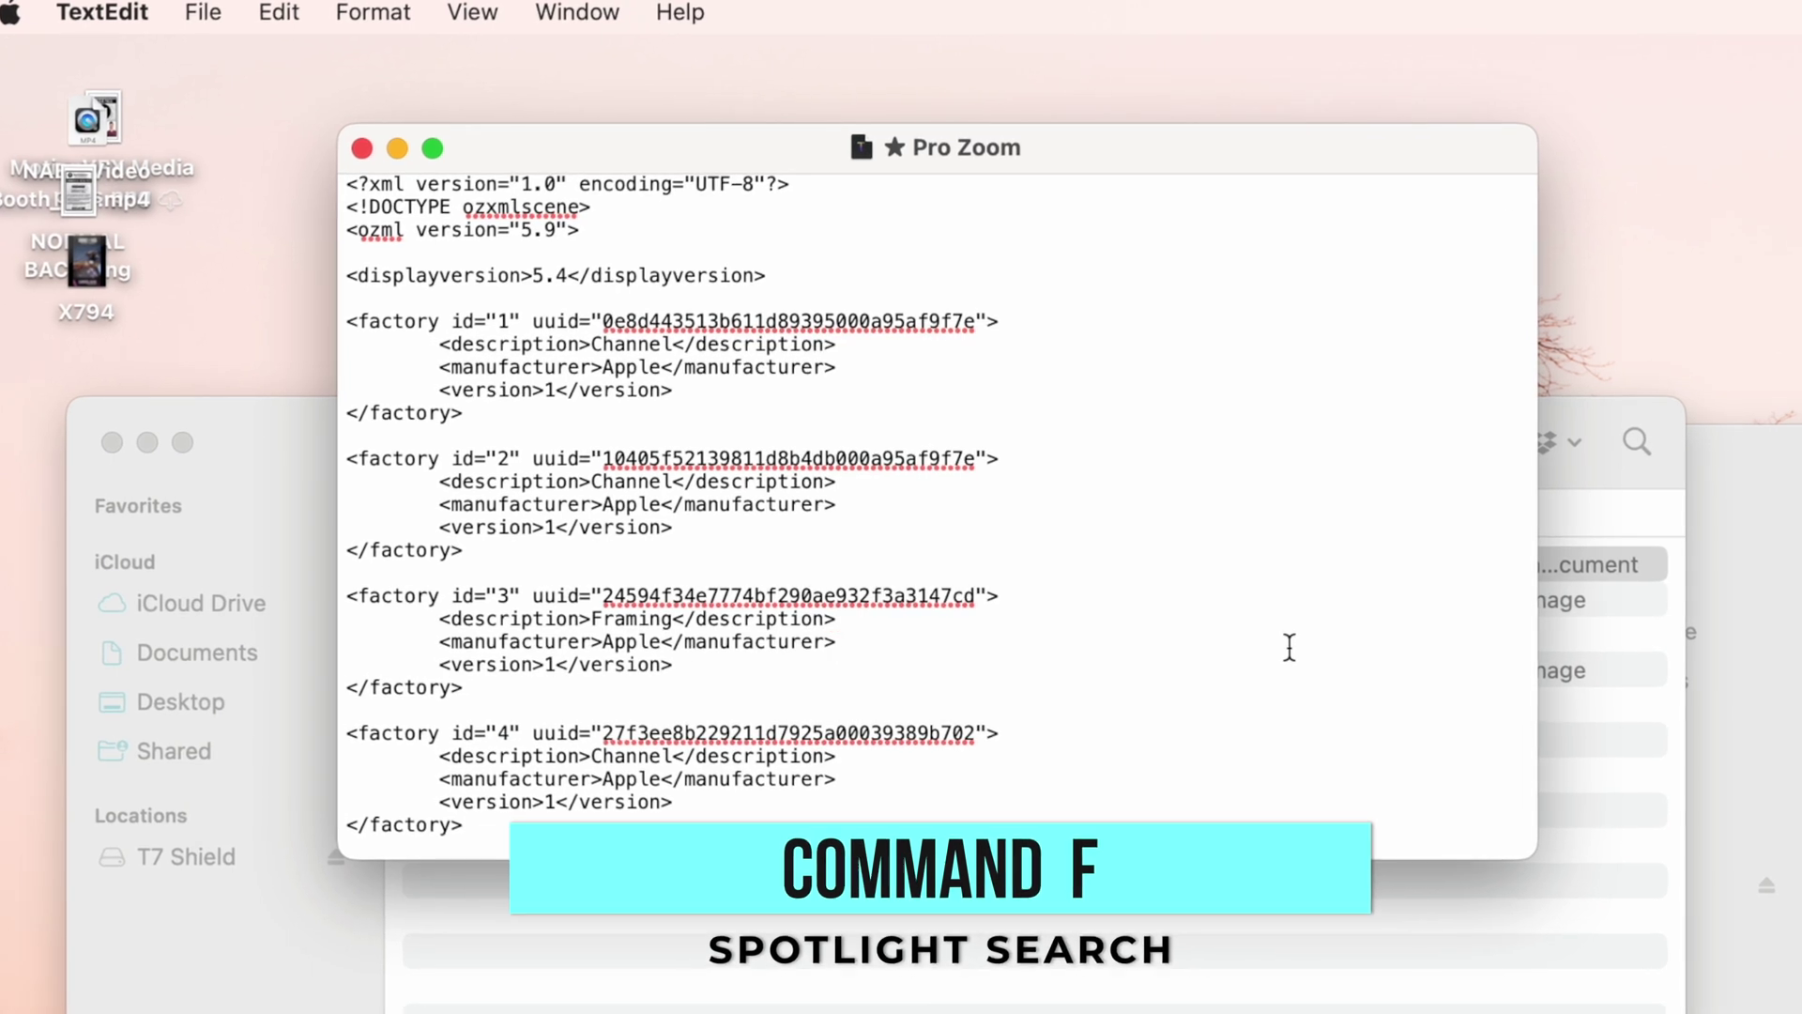
Step: Find the 'theme' tag and delete the Pan & Zoom theme name in the Pro Zoom file
{"action": "key", "text": "super+f"}
{"action": "type", "text": "theme"}
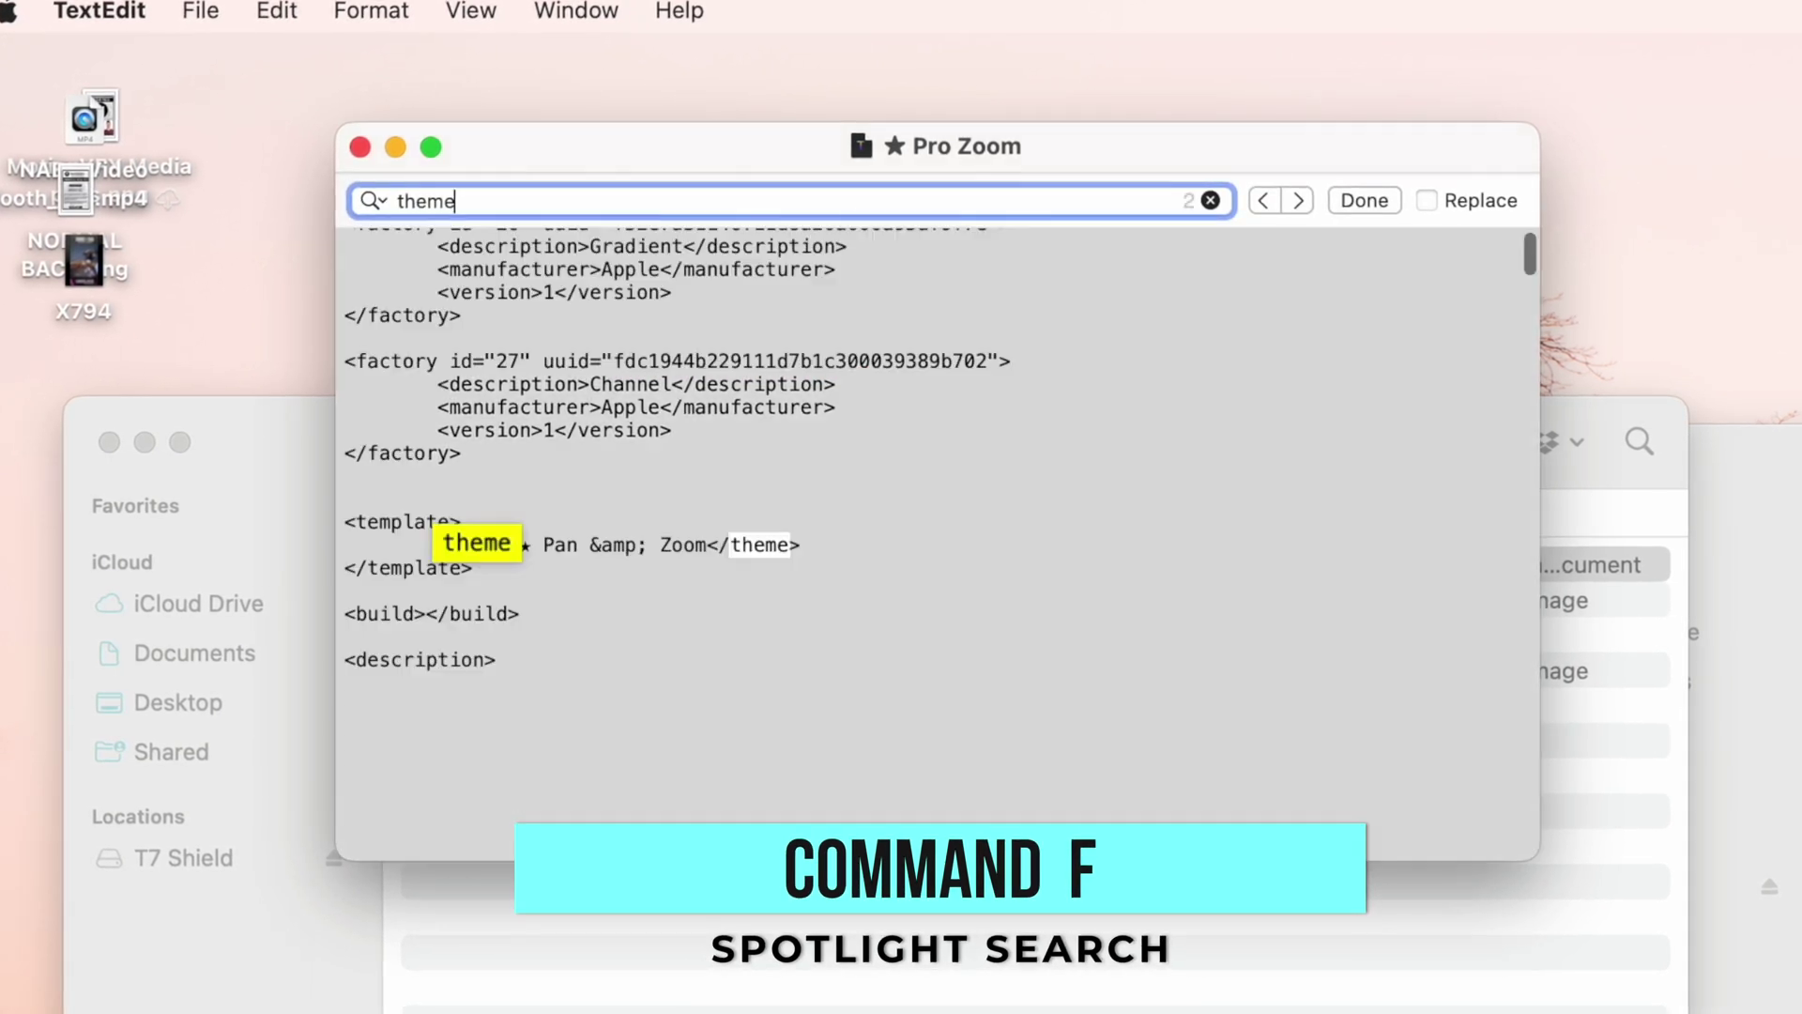
{"action": "key", "text": "Return"}
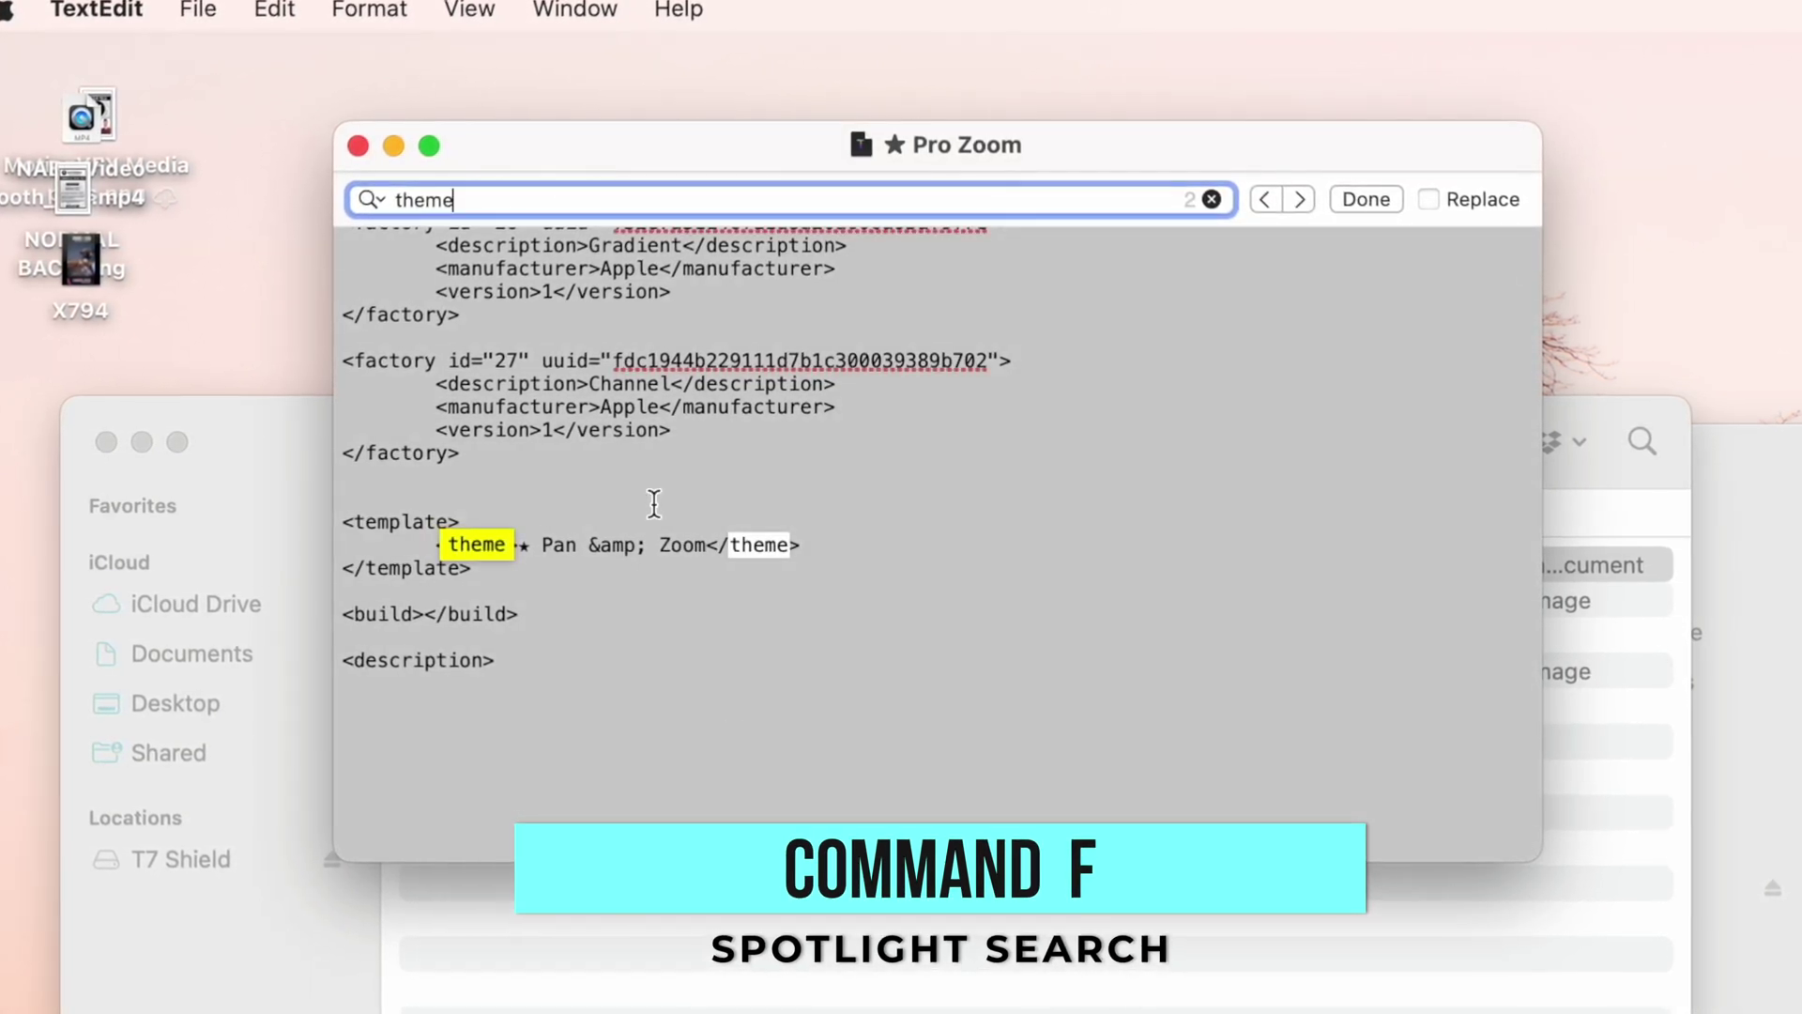
{"action": "left_click", "coordinate": [602, 542]}
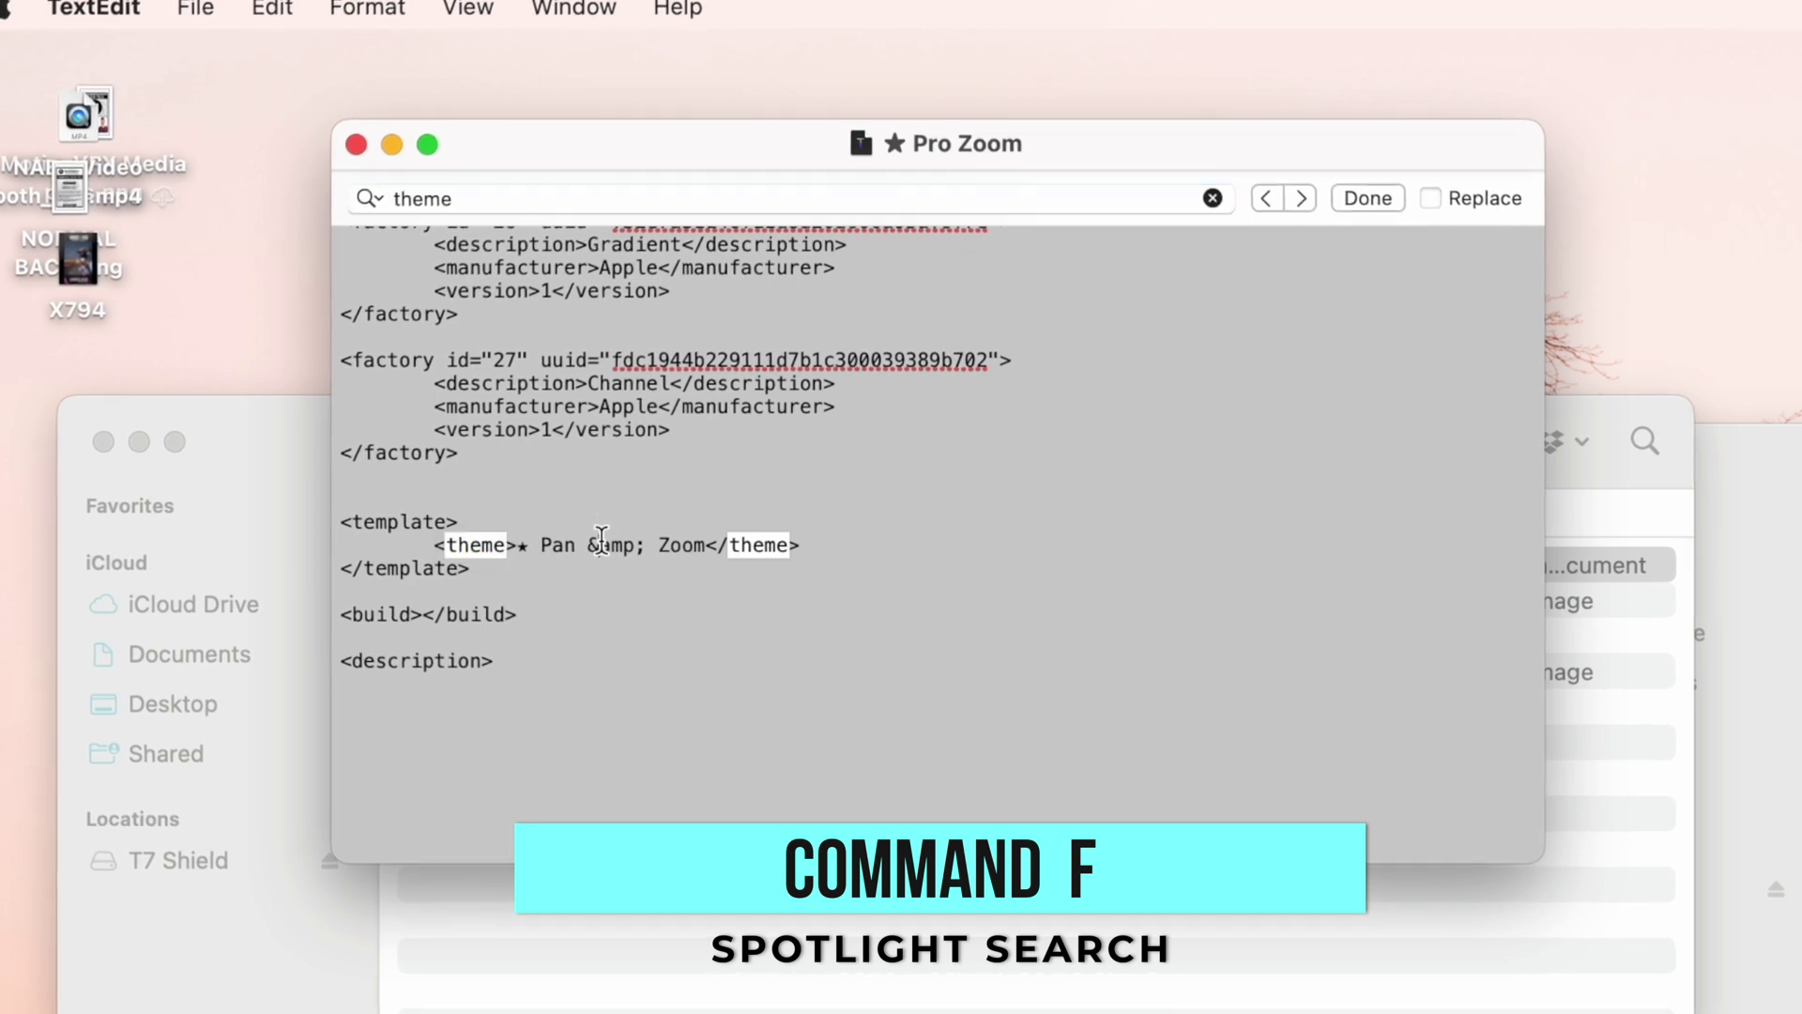
{"action": "left_click", "coordinate": [765, 545]}
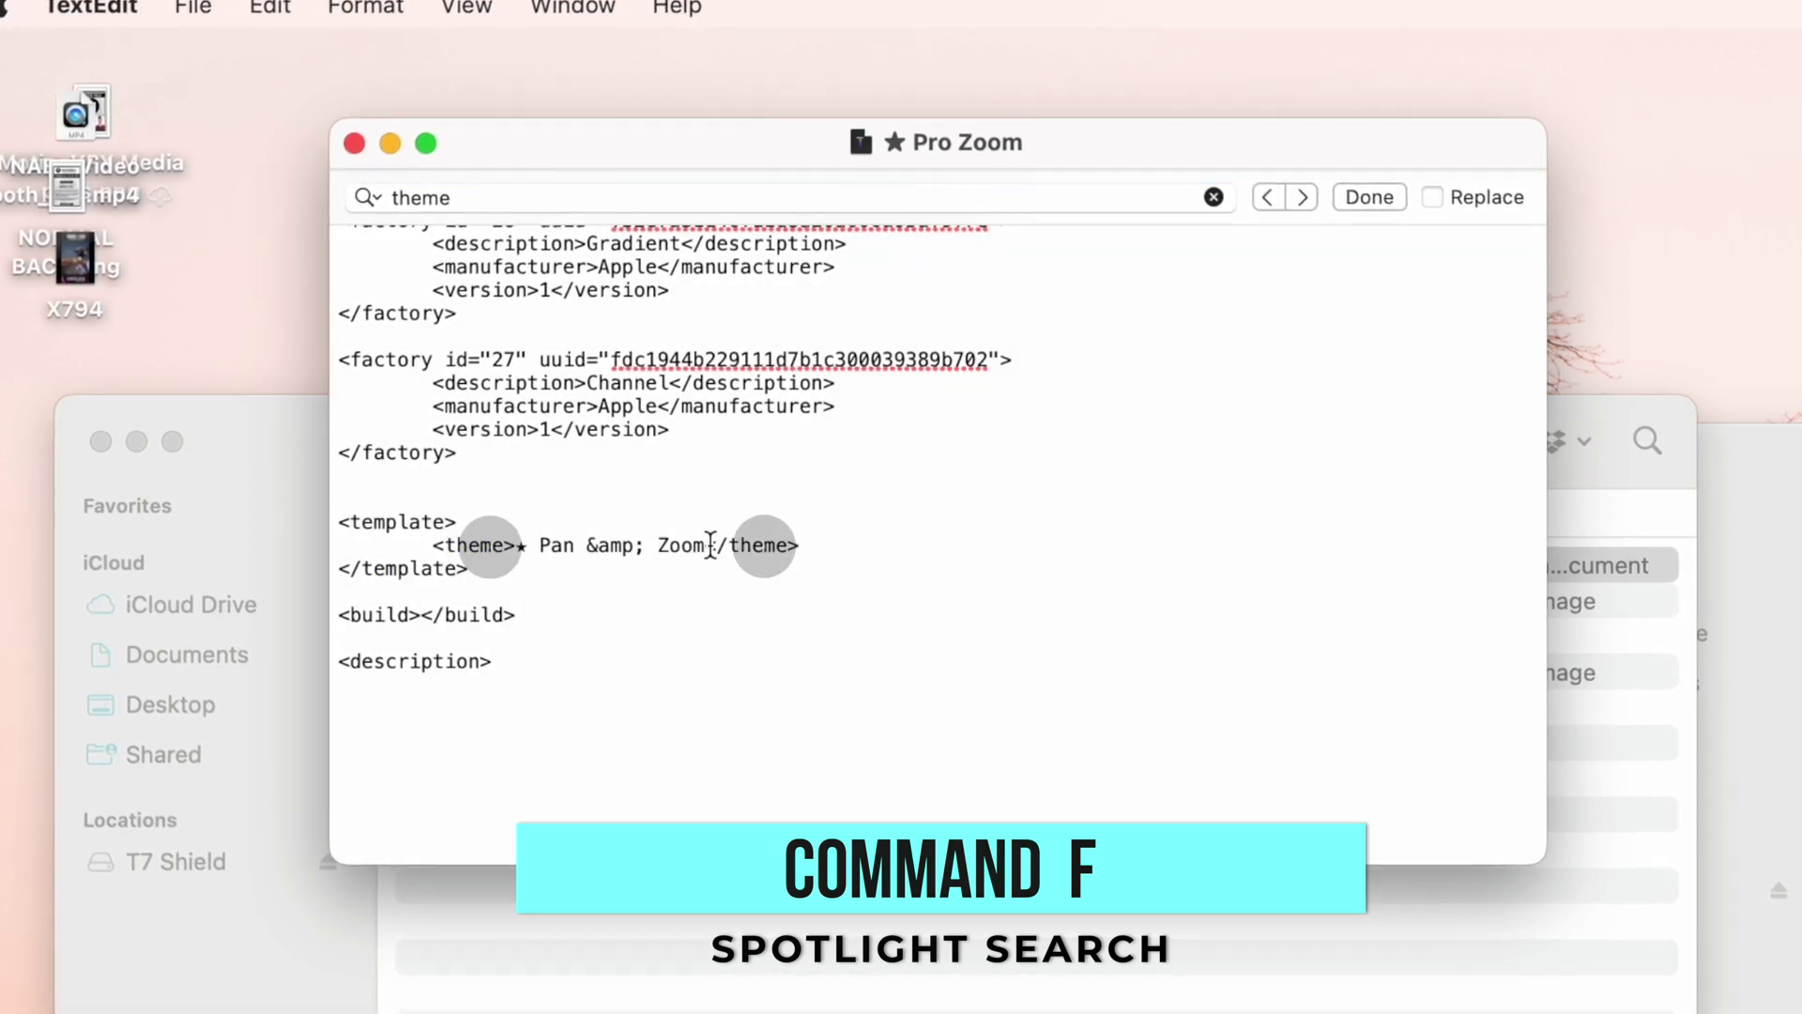
{"action": "left_click_drag", "start_coordinate": [706, 545], "coordinate": [578, 547]}
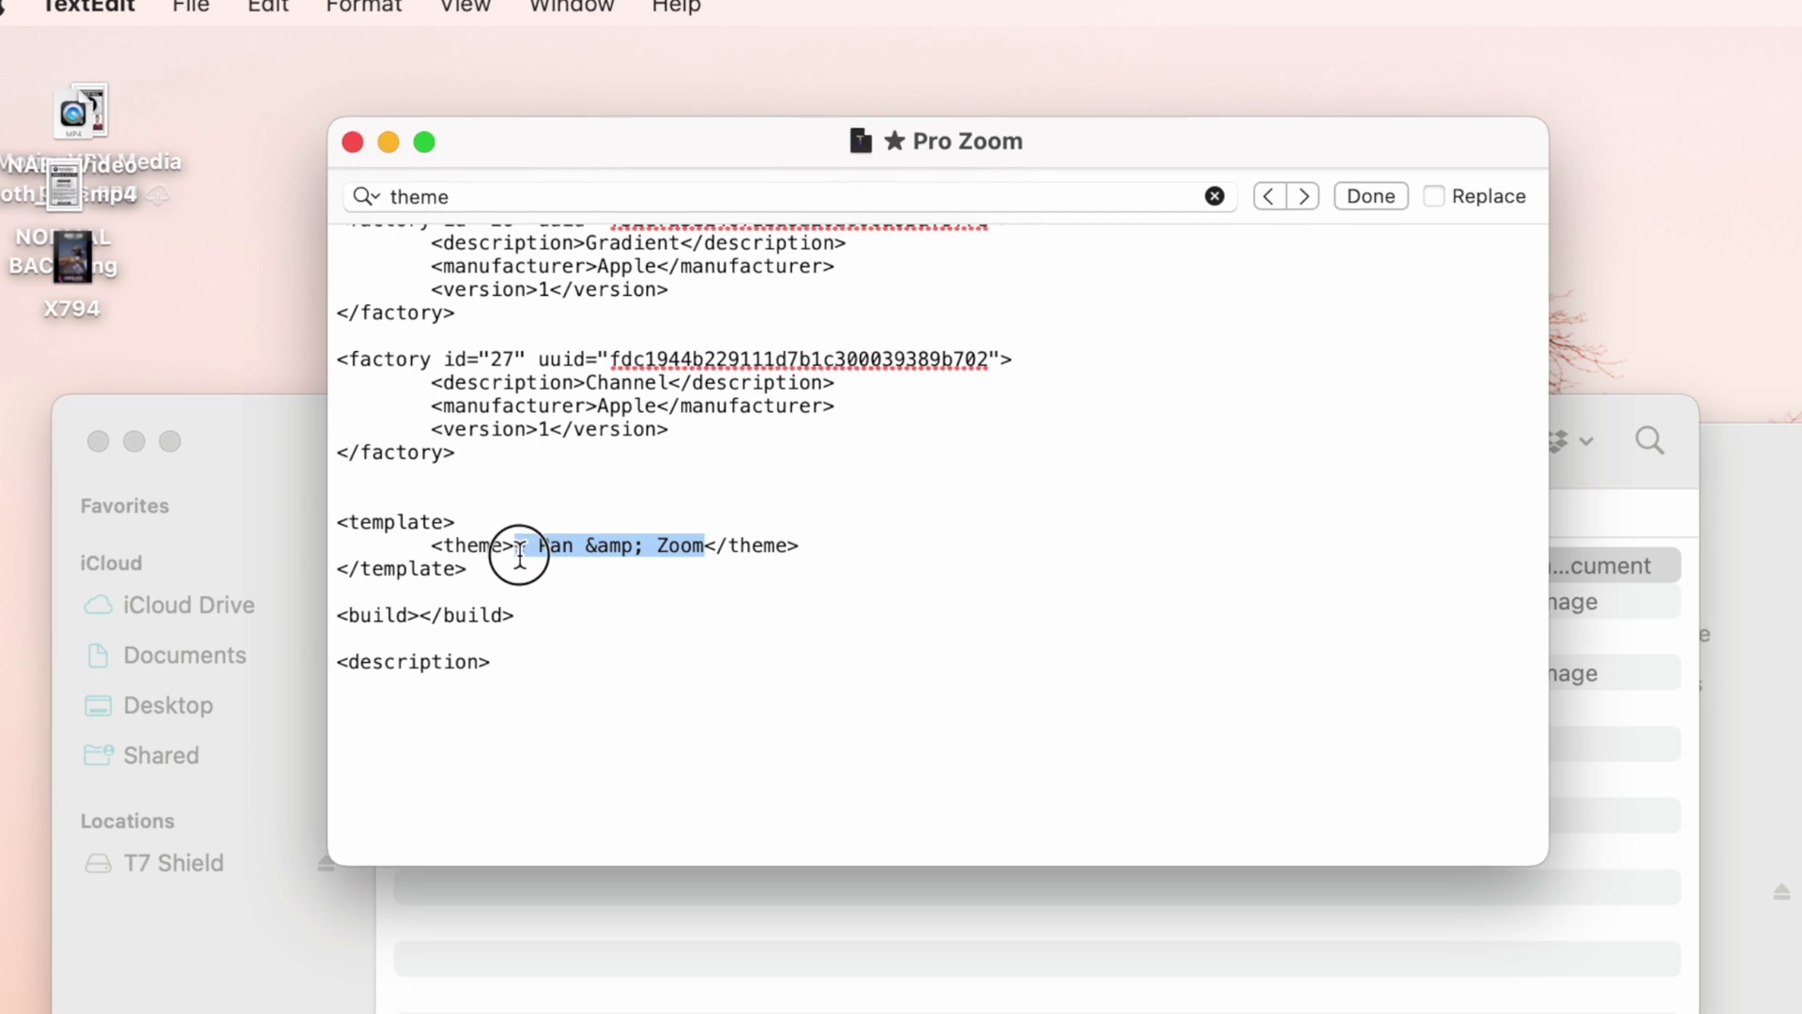
{"action": "key", "text": "BackSpace"}
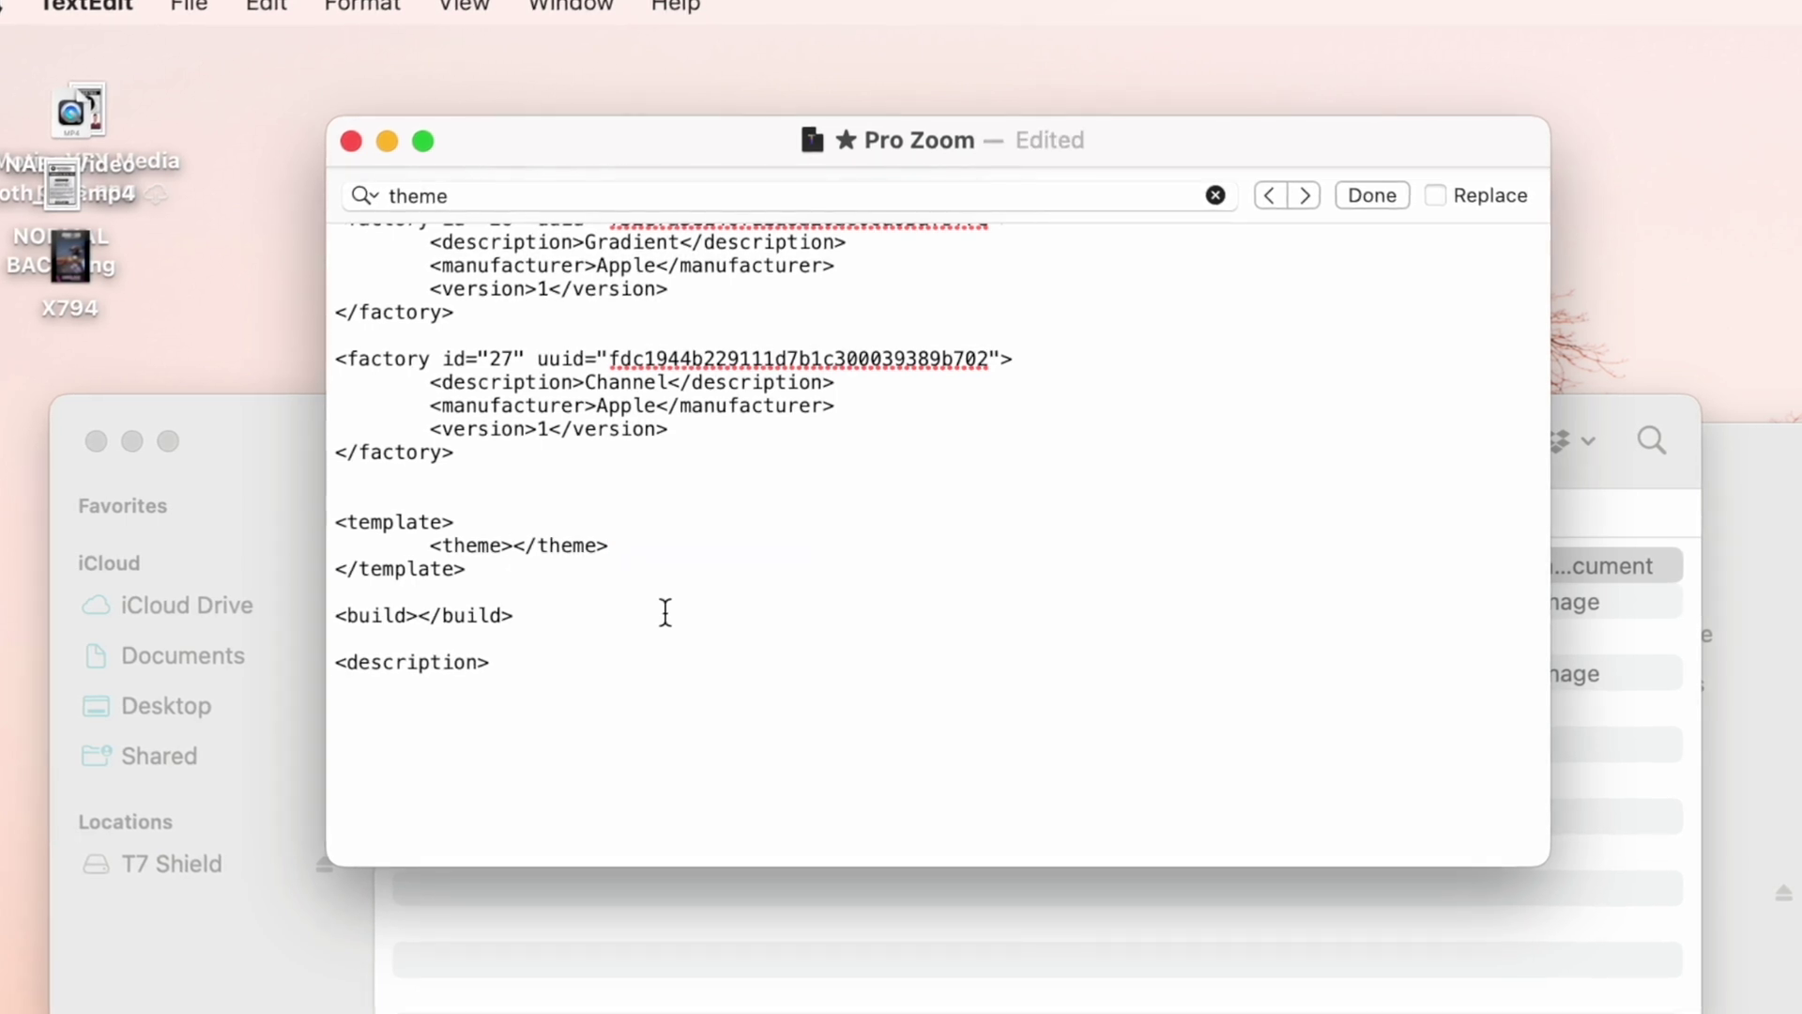
{"action": "left_click", "coordinate": [1372, 194]}
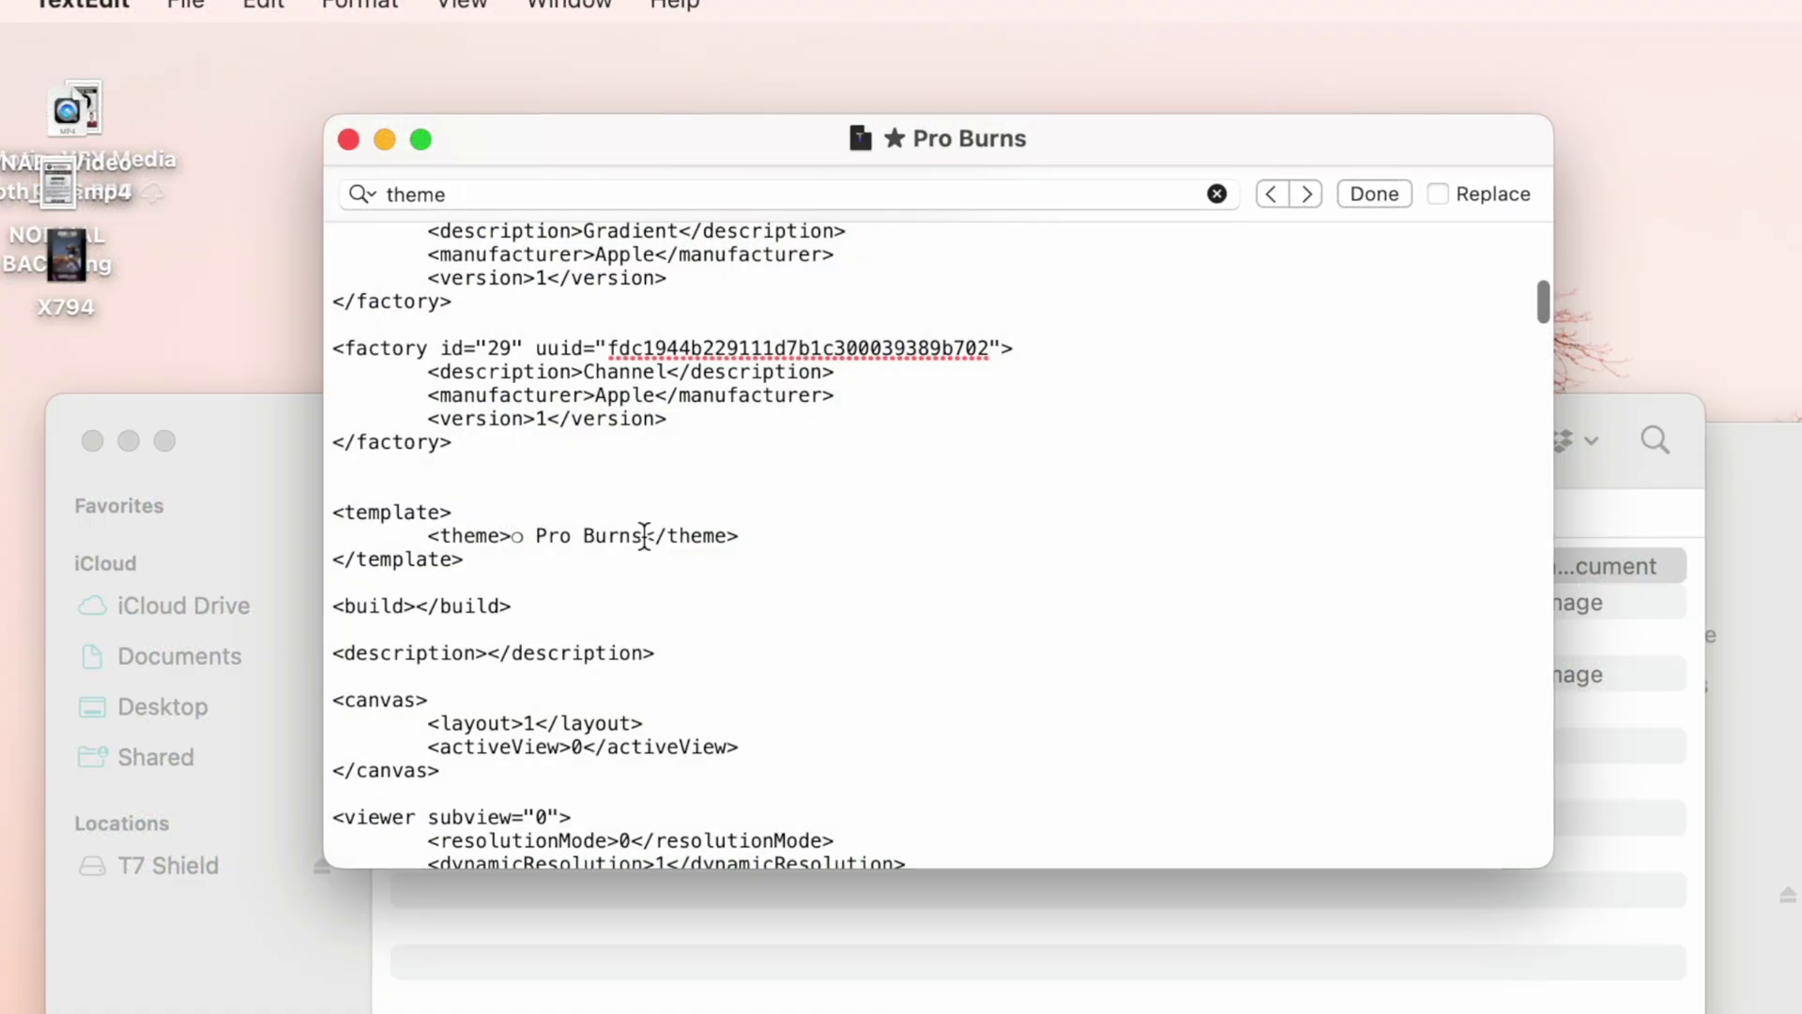
Step: Delete the theme name in the Pro Burns file, leaving its theme tag empty
{"action": "left_click_drag", "start_coordinate": [644, 537], "coordinate": [515, 541]}
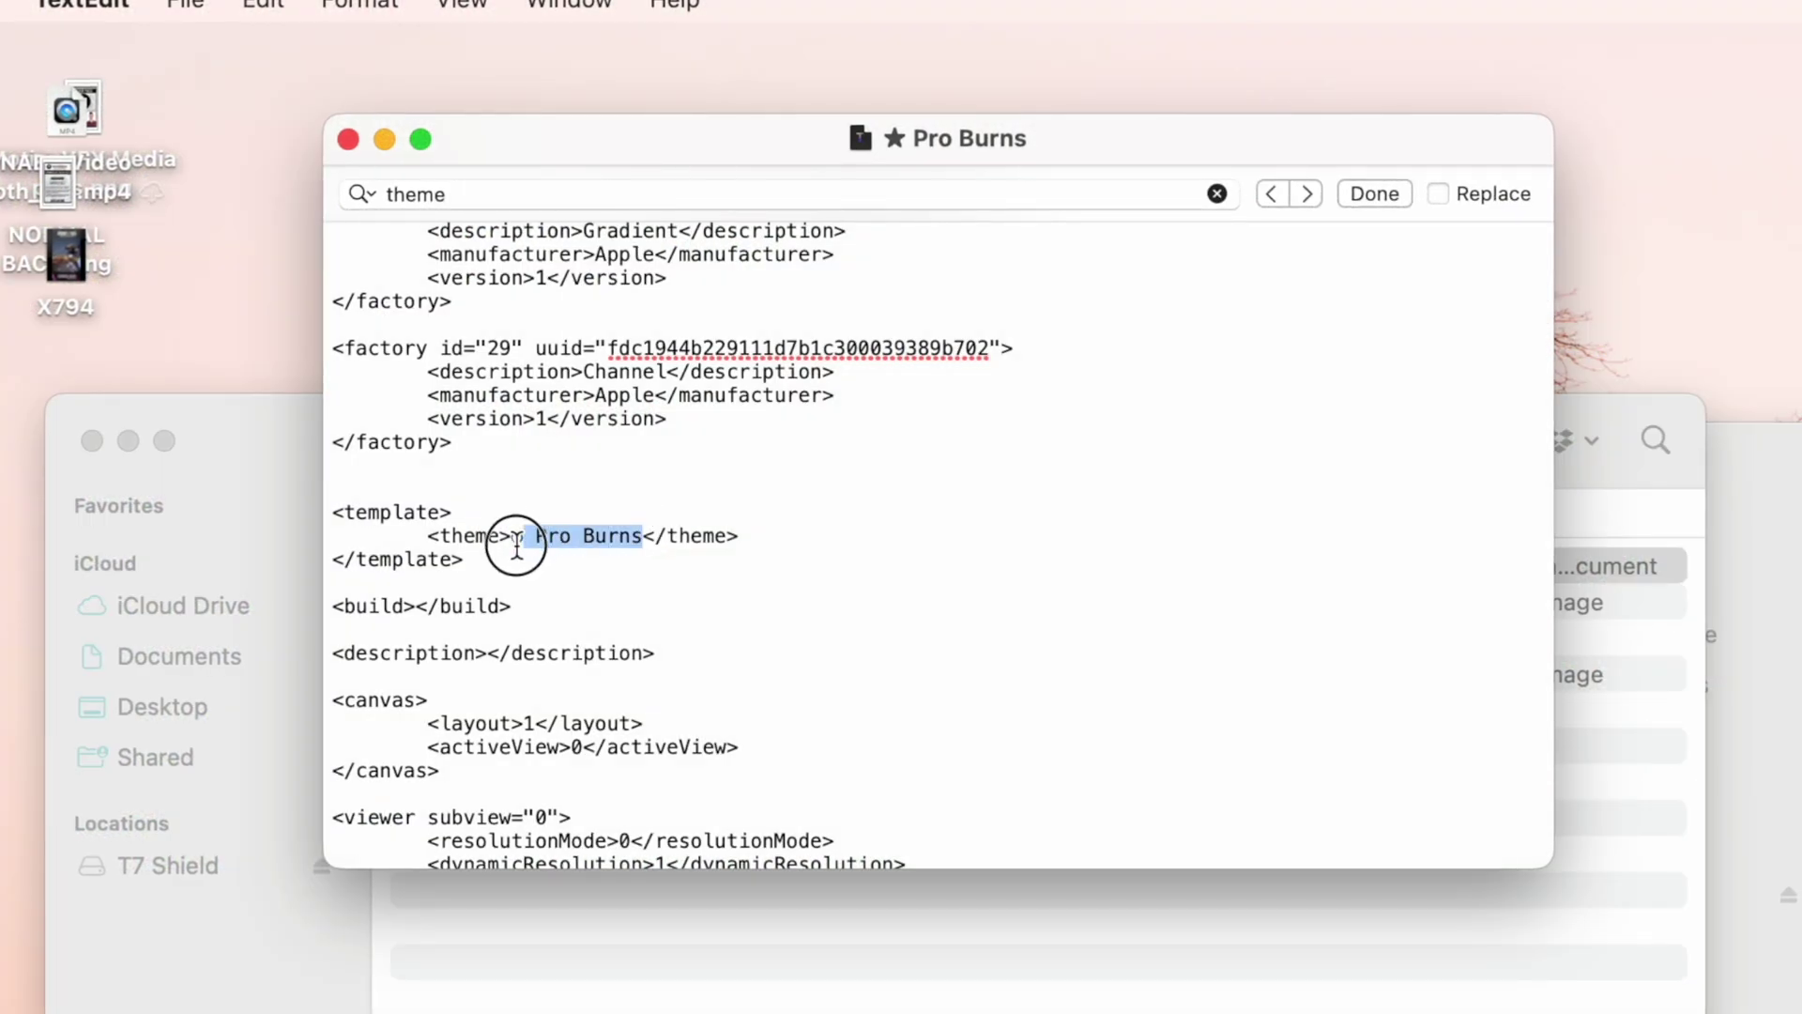
{"action": "key", "text": "BackSpace"}
{"action": "left_click", "coordinate": [1371, 194]}
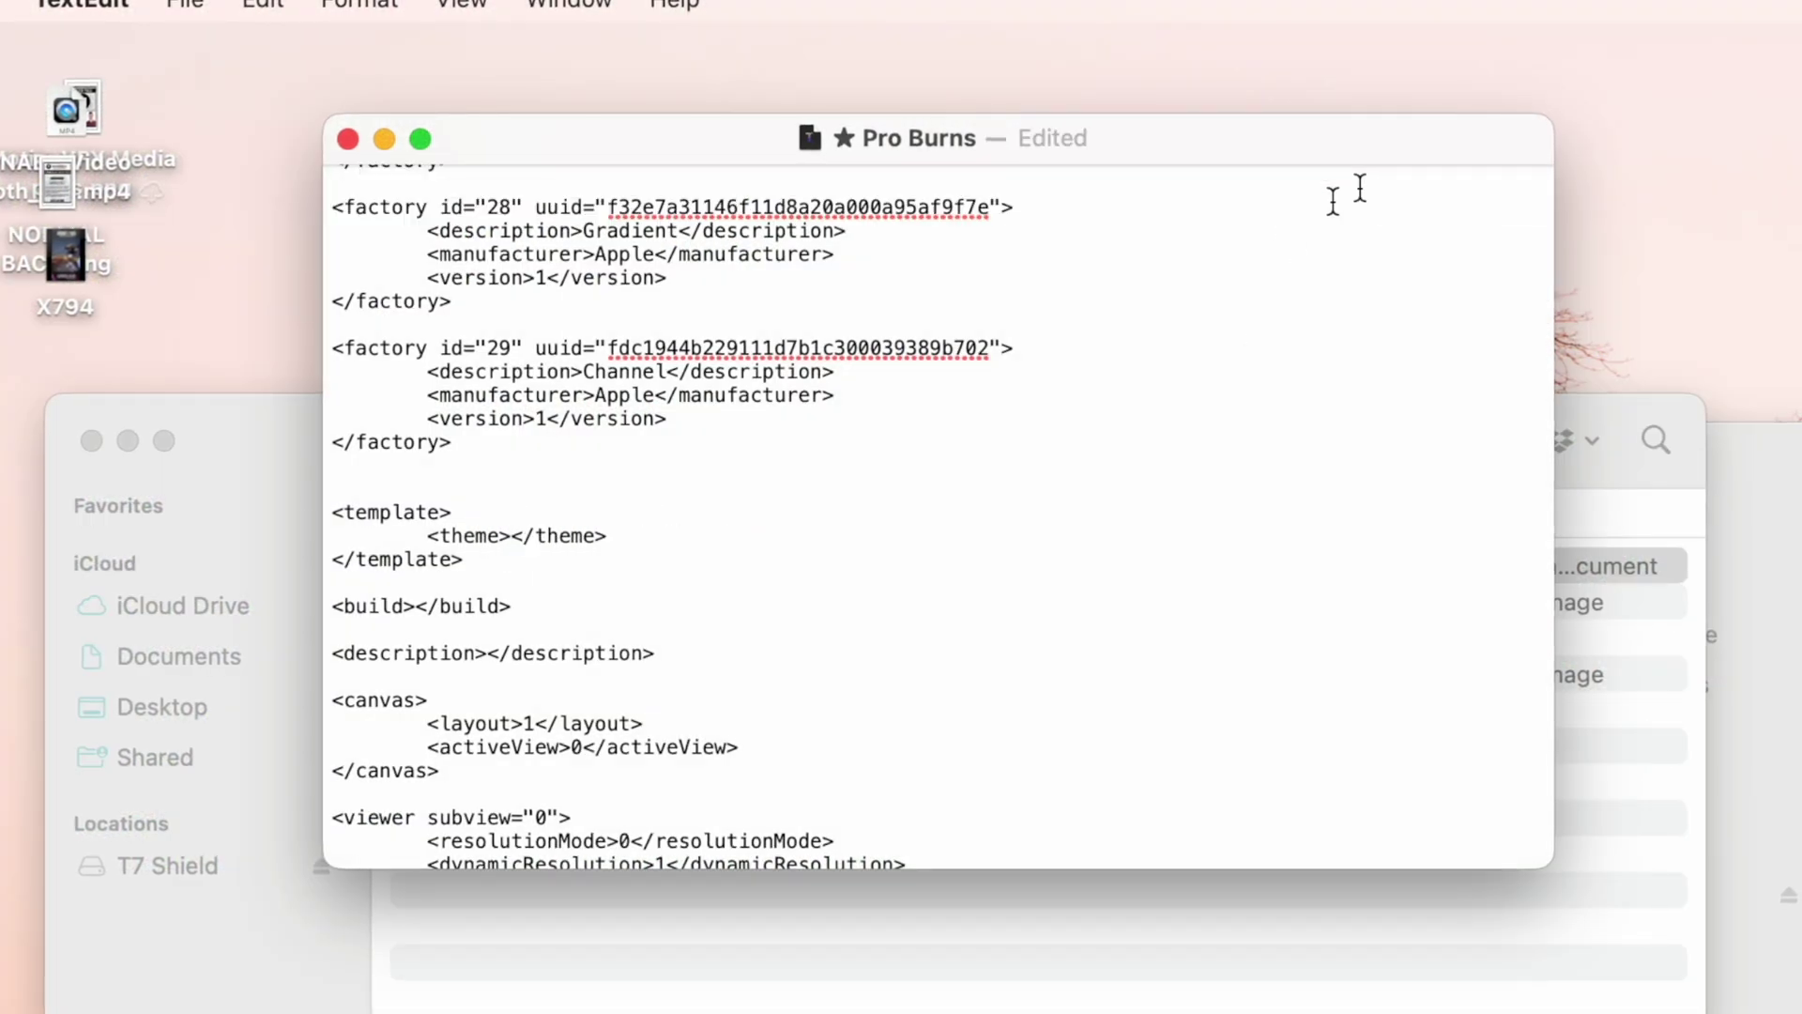